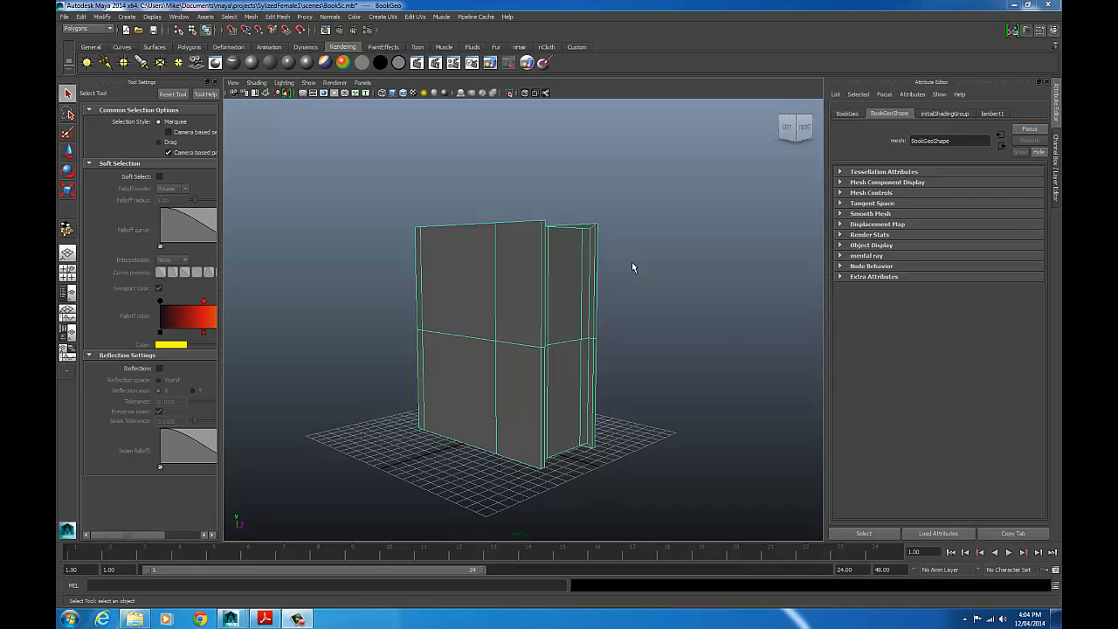
# - Select the book mesh and examine its covers, edges and wireframe from several angles
pyautogui.click(683, 245)
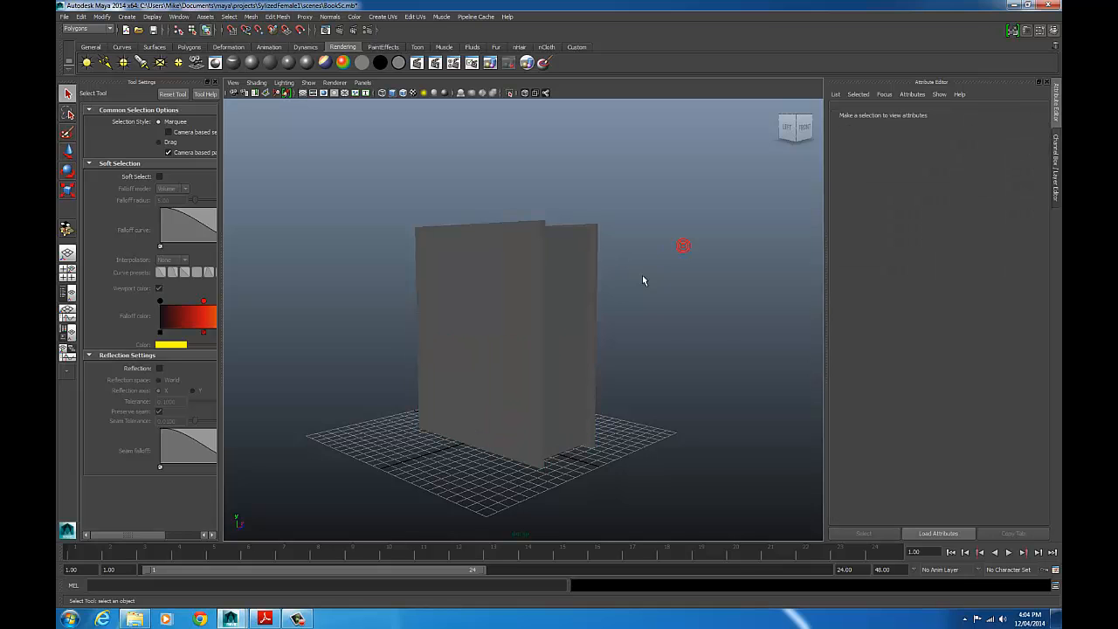
pyautogui.click(555, 266)
pyautogui.keyDown('alt'); pyautogui.moveTo(641, 267); pyautogui.dragTo(584, 269); pyautogui.keyUp('alt')
pyautogui.keyDown('alt'); pyautogui.moveTo(585, 270); pyautogui.dragTo(524, 266, button='right'); pyautogui.keyUp('alt')
pyautogui.keyDown('alt'); pyautogui.moveTo(524, 265); pyautogui.dragTo(596, 260); pyautogui.keyUp('alt')
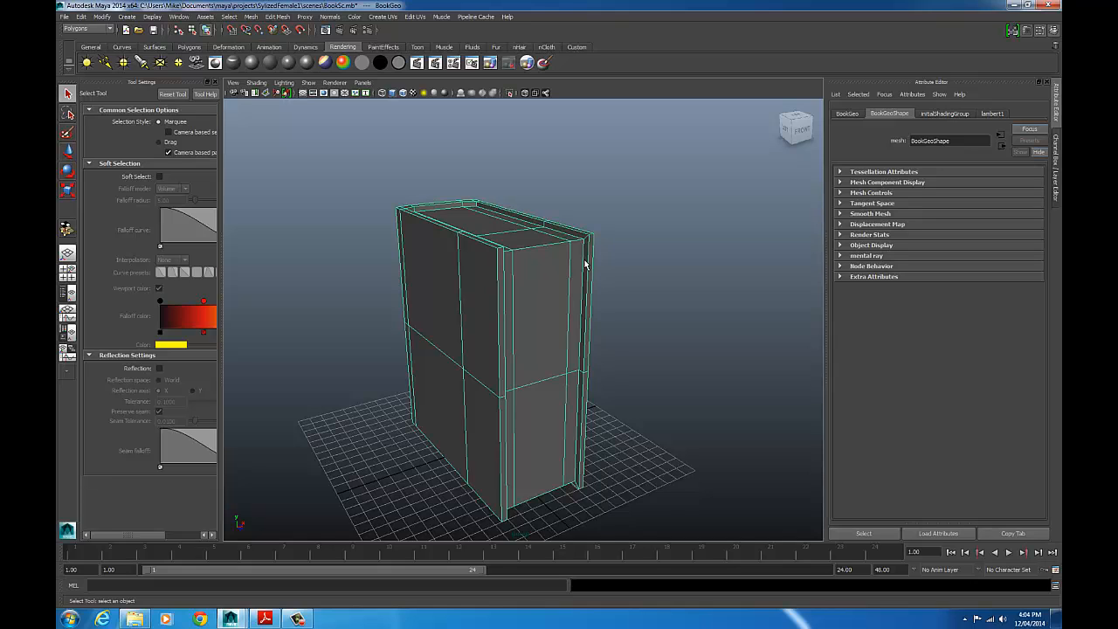
pyautogui.keyDown('alt'); pyautogui.moveTo(602, 265); pyautogui.dragTo(509, 267); pyautogui.keyUp('alt')
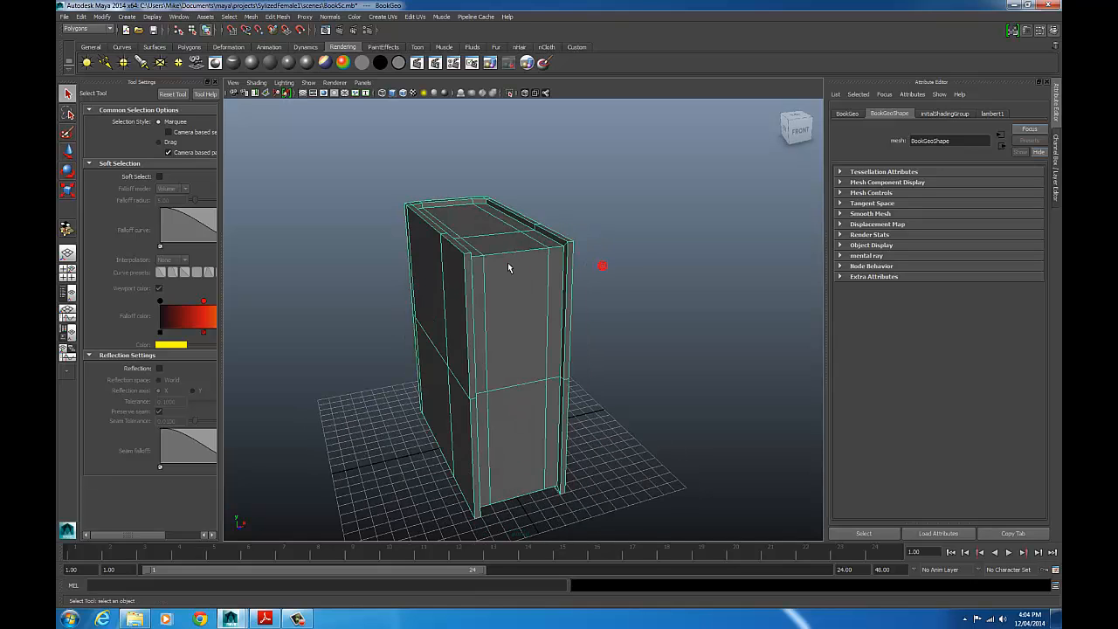
# - Switch to face selection and inspect the upper cover faces, the top page face and the fore-edge page faces
pyautogui.moveTo(456, 257); pyautogui.dragTo(456, 283, button='right')
pyautogui.moveTo(422, 248); pyautogui.dragTo(452, 309)
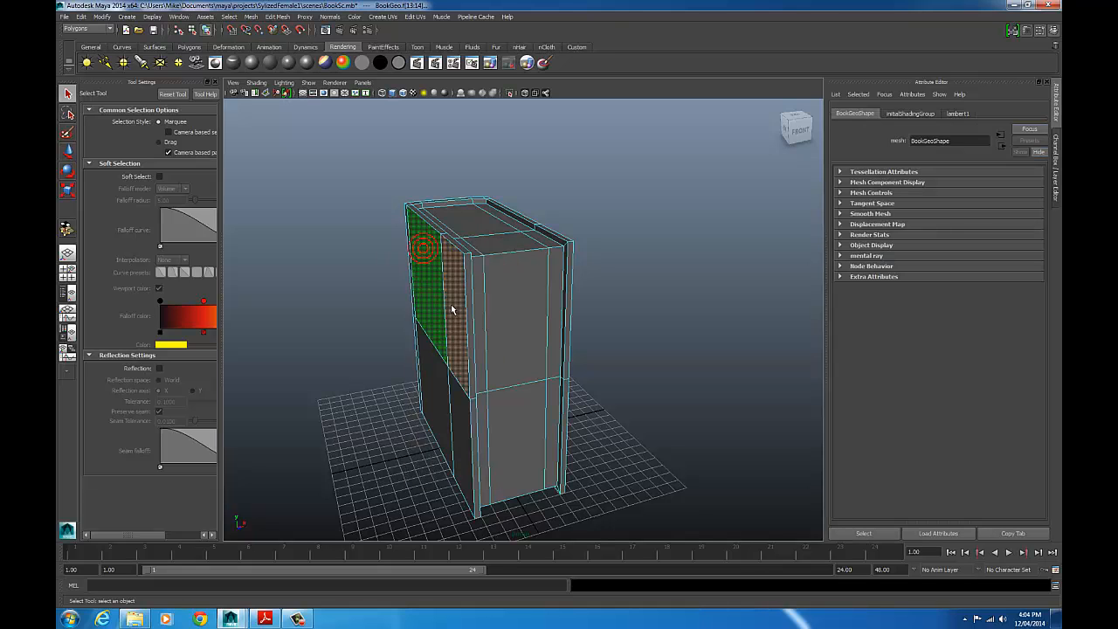
pyautogui.keyDown('alt'); pyautogui.moveTo(431, 267); pyautogui.dragTo(532, 265); pyautogui.keyUp('alt')
pyautogui.keyDown('alt'); pyautogui.moveTo(642, 284); pyautogui.dragTo(559, 309); pyautogui.keyUp('alt')
pyautogui.click(461, 222)
pyautogui.keyDown('shift'); pyautogui.click(517, 382); pyautogui.keyUp('shift')
pyautogui.keyDown('shift'); pyautogui.click(510, 459); pyautogui.keyUp('shift')
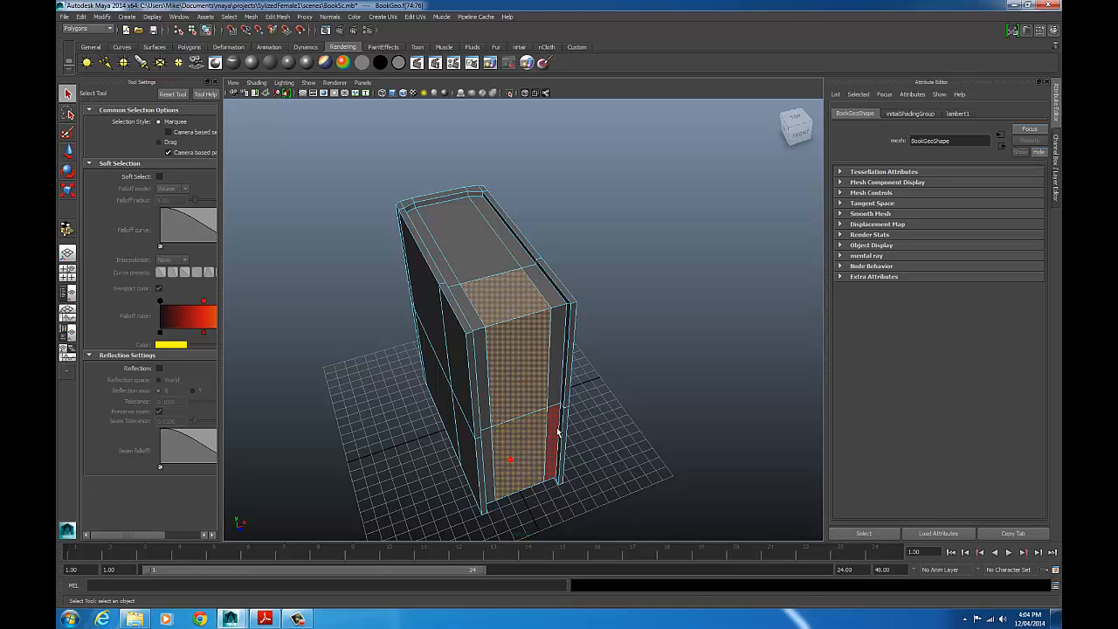
# - Inspect the book's spine faces and the narrow top edge of the opposite cover by selecting them
pyautogui.keyDown('alt'); pyautogui.moveTo(510, 459); pyautogui.dragTo(608, 282); pyautogui.keyUp('alt')
pyautogui.click(612, 248)
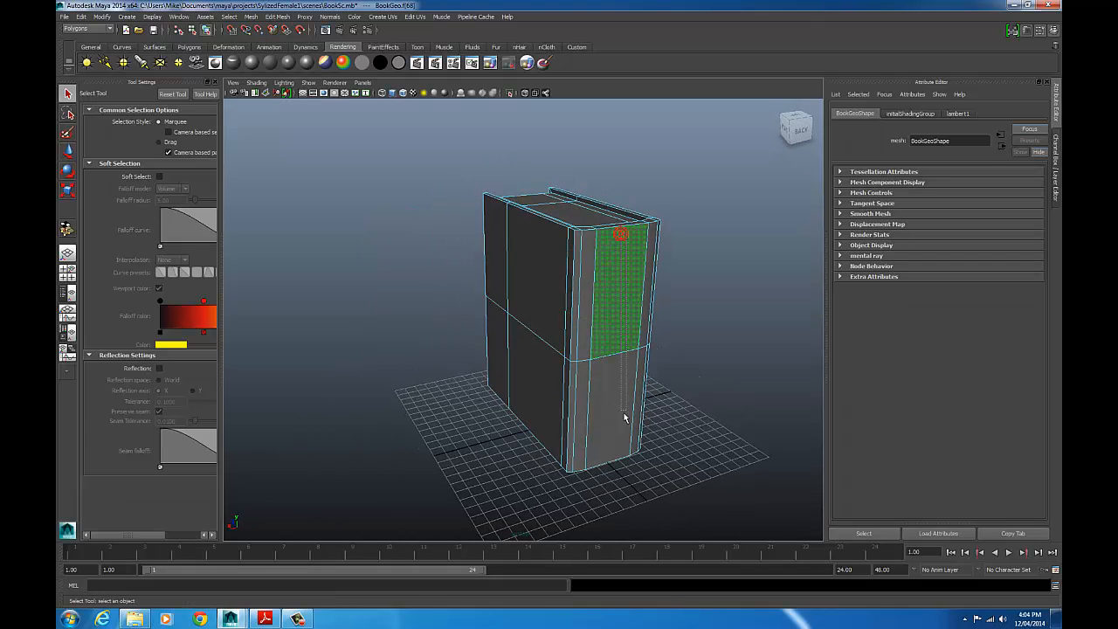
pyautogui.keyDown('shift'); pyautogui.click(623, 413); pyautogui.keyUp('shift')
pyautogui.keyDown('alt'); pyautogui.moveTo(624, 413); pyautogui.dragTo(578, 255); pyautogui.keyUp('alt')
pyautogui.click(535, 251)
pyautogui.click(512, 236)
pyautogui.click(589, 250)
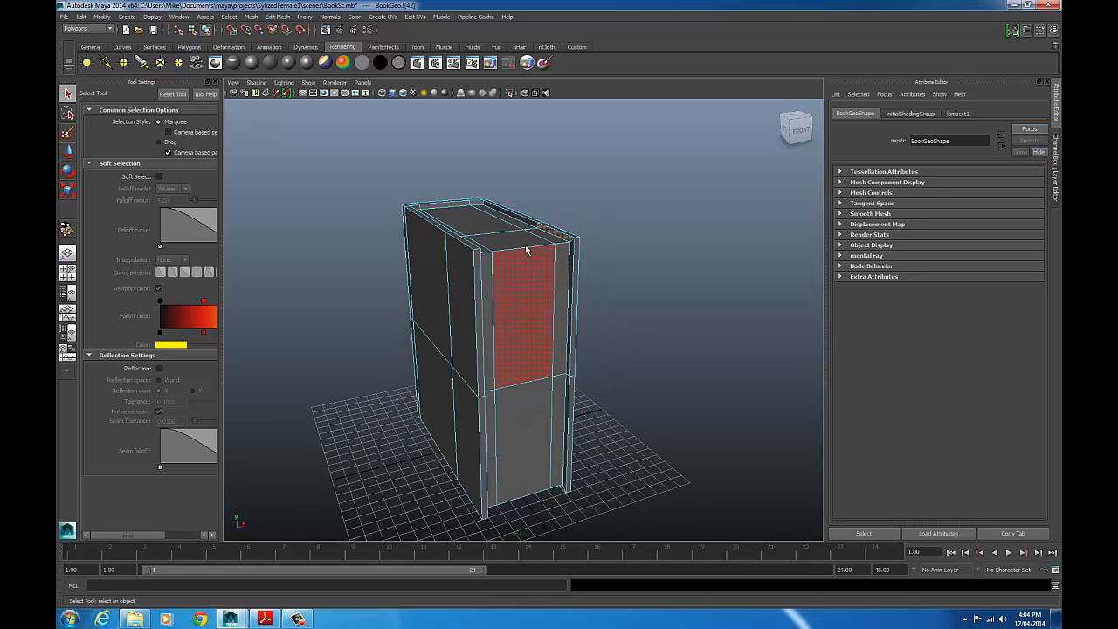
# - Return to object selection and move the whole book off the centre of the grid
pyautogui.keyDown('alt'); pyautogui.moveTo(526, 251); pyautogui.dragTo(487, 250); pyautogui.keyUp('alt')
pyautogui.moveTo(486, 250); pyautogui.dragTo(513, 241, button='right')
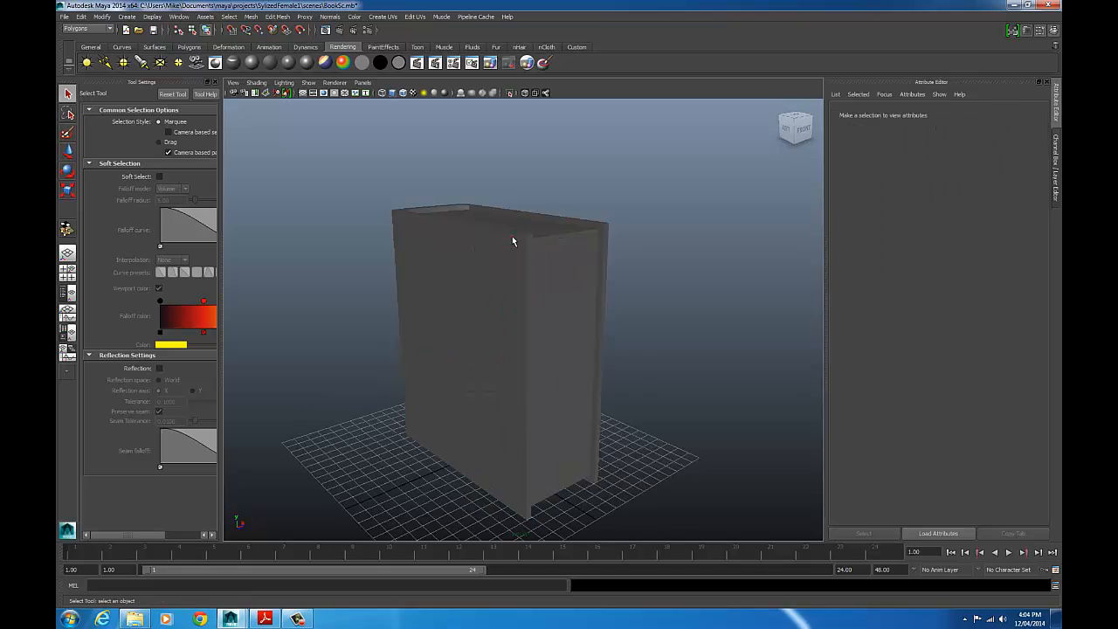
pyautogui.click(512, 241)
pyautogui.press('w')
pyautogui.moveTo(511, 354); pyautogui.dragTo(363, 303)
# - Delete all construction history in the scene
pyautogui.moveTo(364, 303)
pyautogui.keyDown('alt'); pyautogui.mouseDown()
pyautogui.moveTo(414, 310)
pyautogui.moveTo(364, 304)
pyautogui.mouseUp(); pyautogui.keyUp('alt')
pyautogui.keyDown('alt'); pyautogui.moveTo(388, 301); pyautogui.dragTo(463, 271, button='middle'); pyautogui.keyUp('alt')
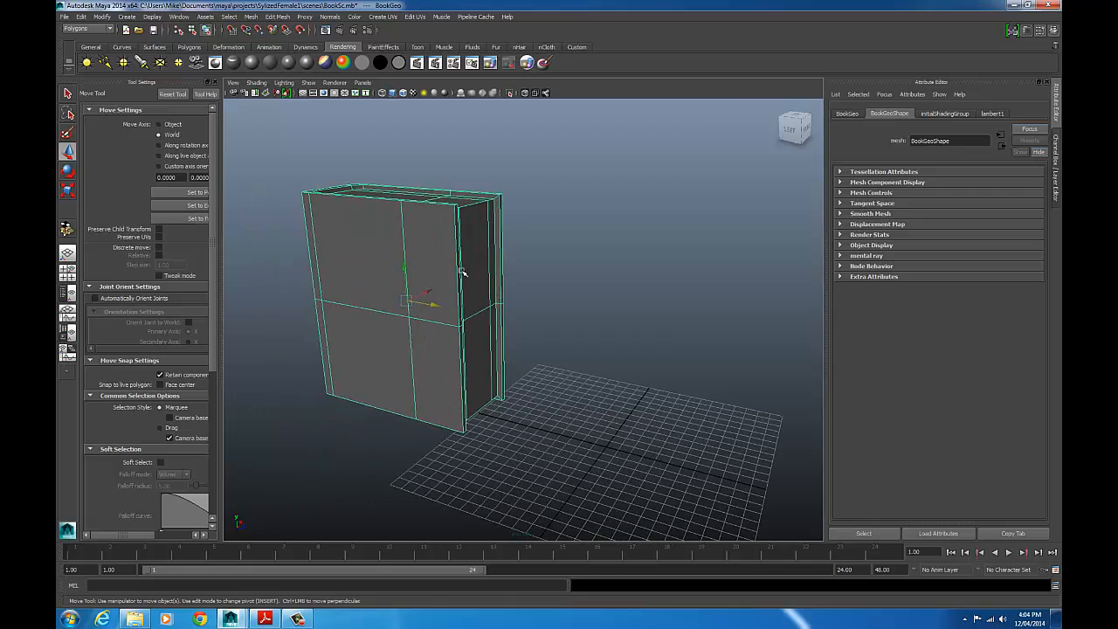
pyautogui.keyDown('alt'); pyautogui.moveTo(463, 272); pyautogui.dragTo(412, 253); pyautogui.keyUp('alt')
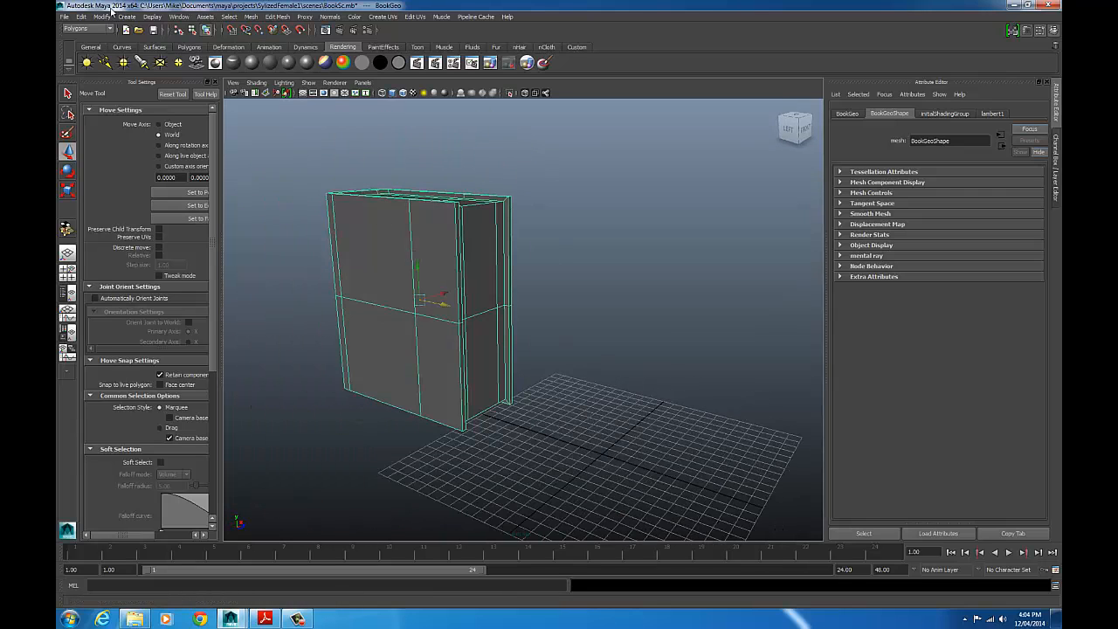
pyautogui.click(81, 17)
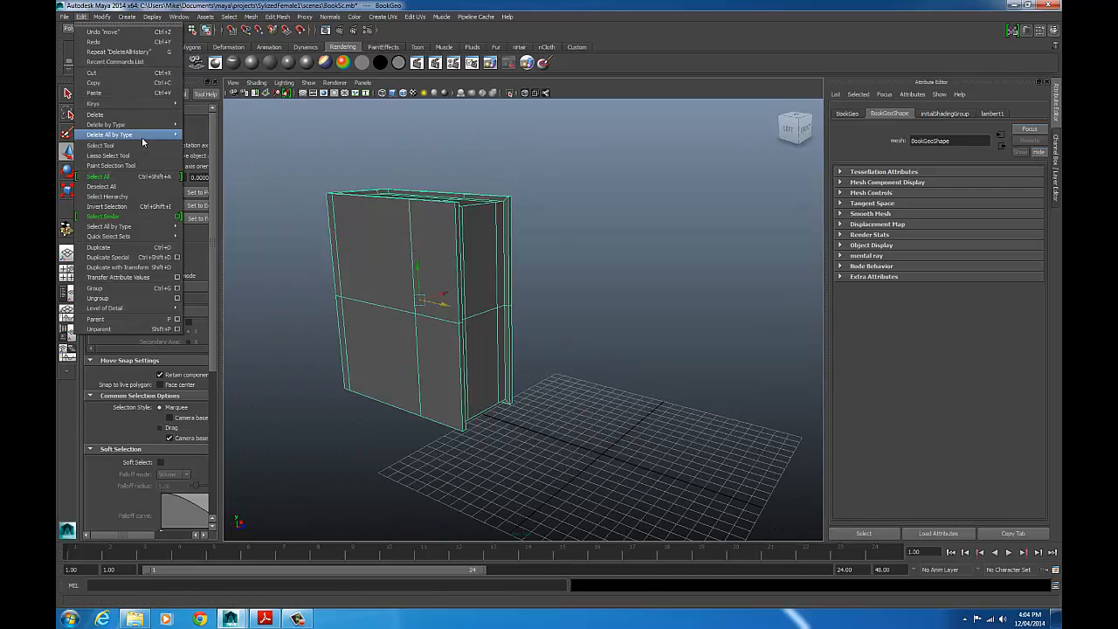
pyautogui.moveTo(142, 135)
pyautogui.click(212, 140)
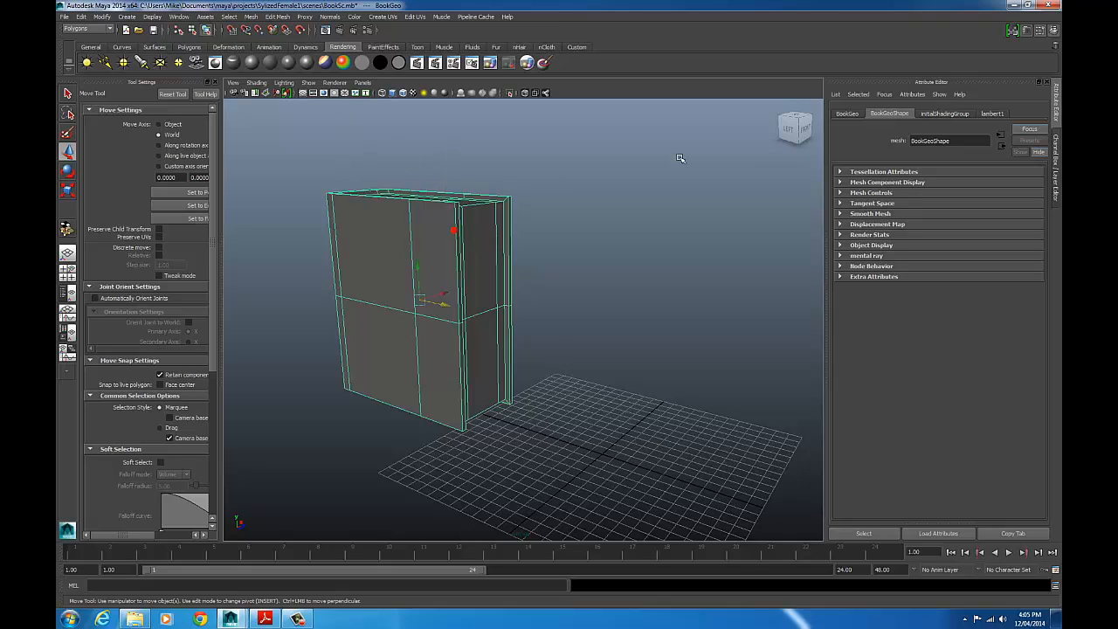
# - Reselect the book, display its UVs in the UV Texture Editor and enlarge that window beside the model
pyautogui.click(602, 243)
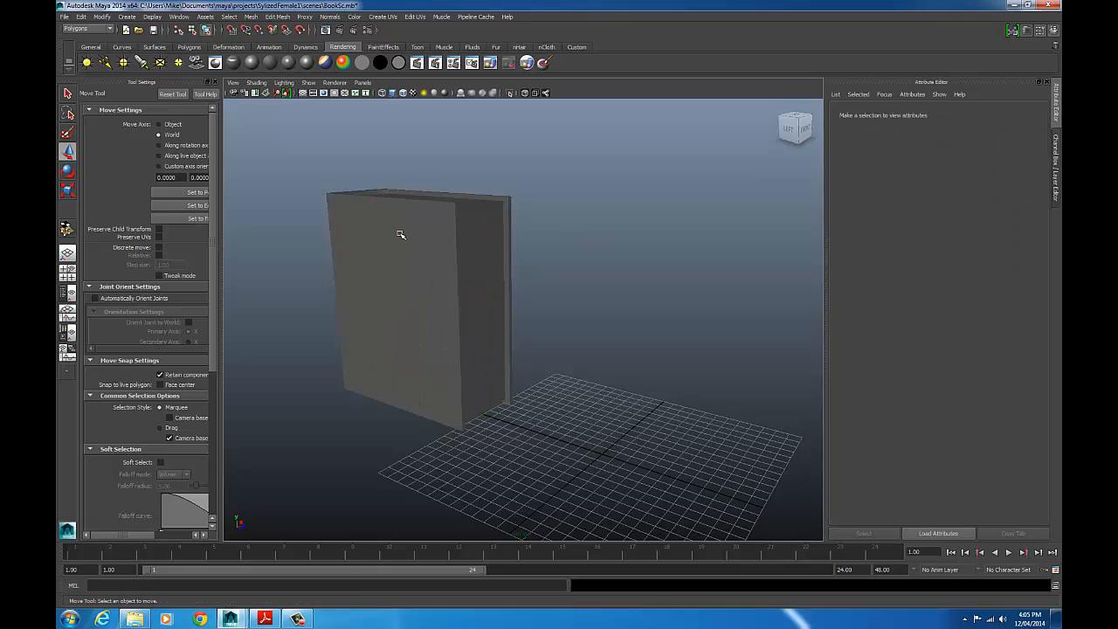
pyautogui.click(400, 234)
pyautogui.click(179, 17)
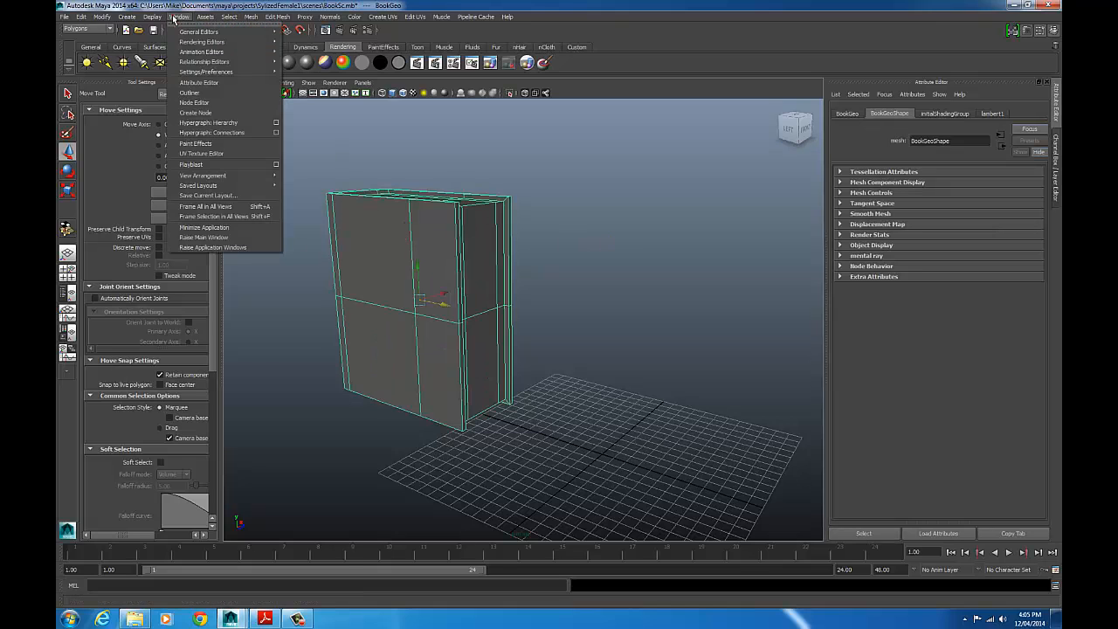
pyautogui.click(217, 160)
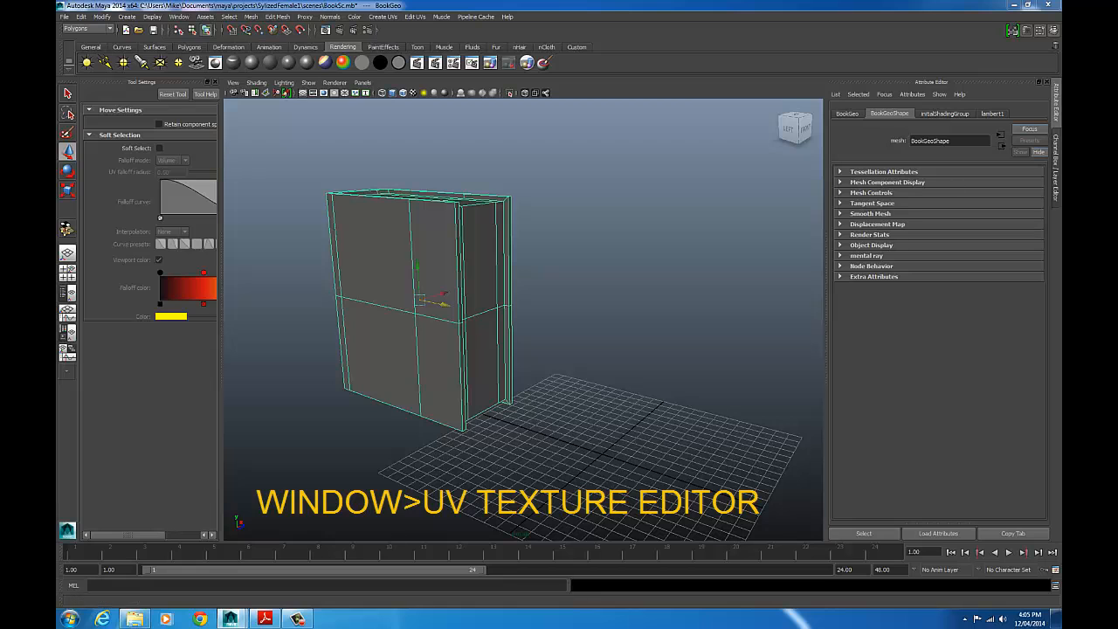
pyautogui.moveTo(955, 144); pyautogui.dragTo(806, 20)
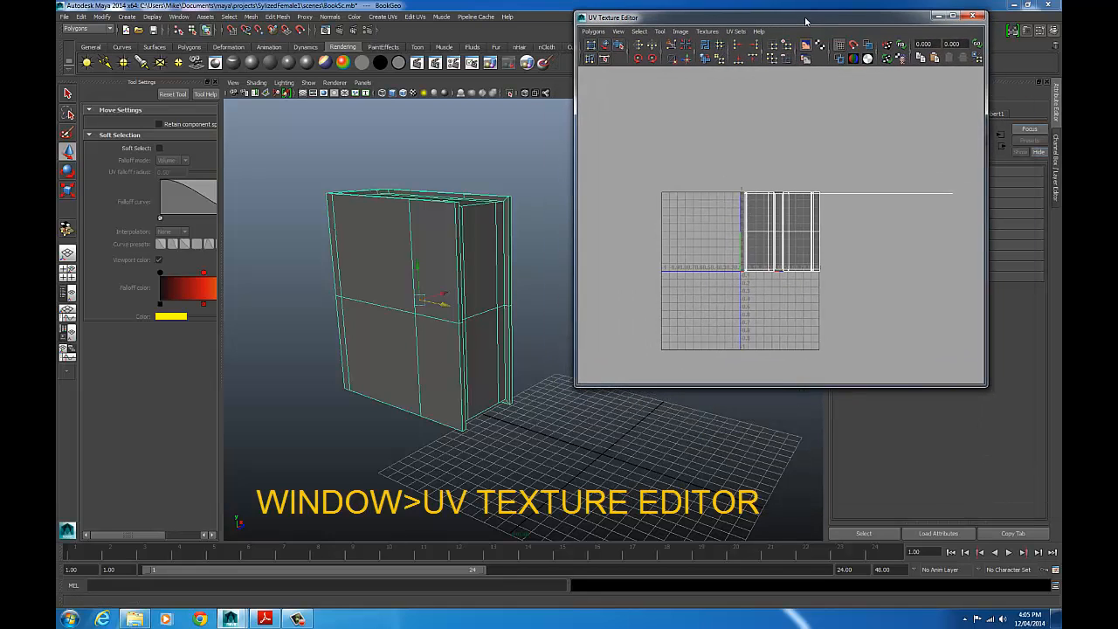
pyautogui.moveTo(780, 387); pyautogui.dragTo(780, 515)
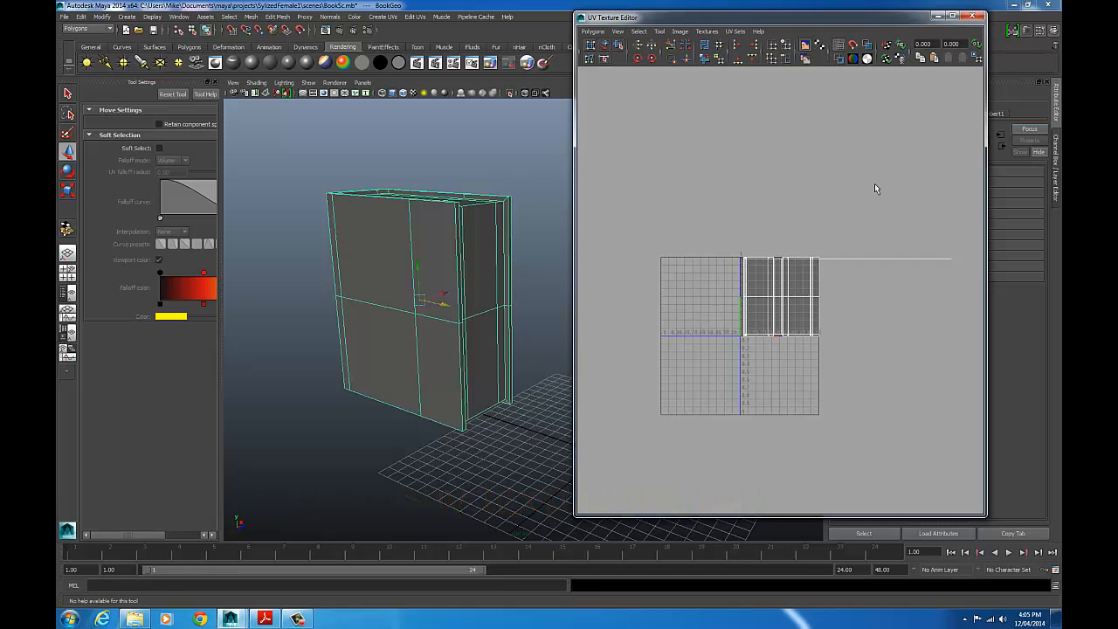
# - Select all faces on the outer side of one book cover and check their UVs in the UV Texture Editor
pyautogui.moveTo(392, 233); pyautogui.dragTo(384, 251, button='right')
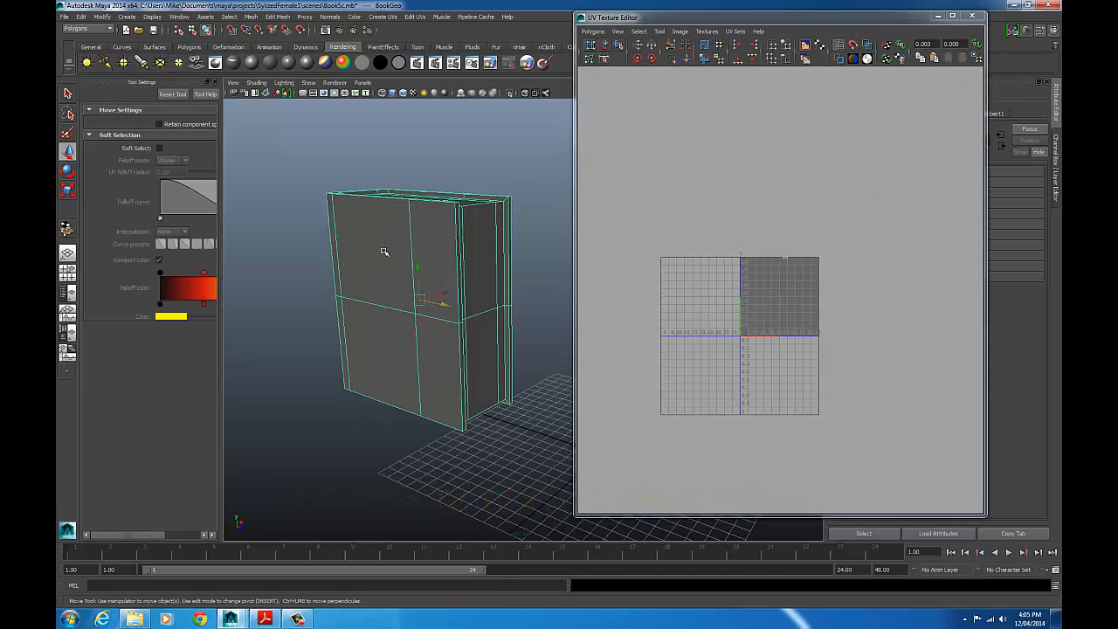
pyautogui.keyDown('alt'); pyautogui.moveTo(398, 251); pyautogui.dragTo(494, 259); pyautogui.keyUp('alt')
pyautogui.click(350, 266)
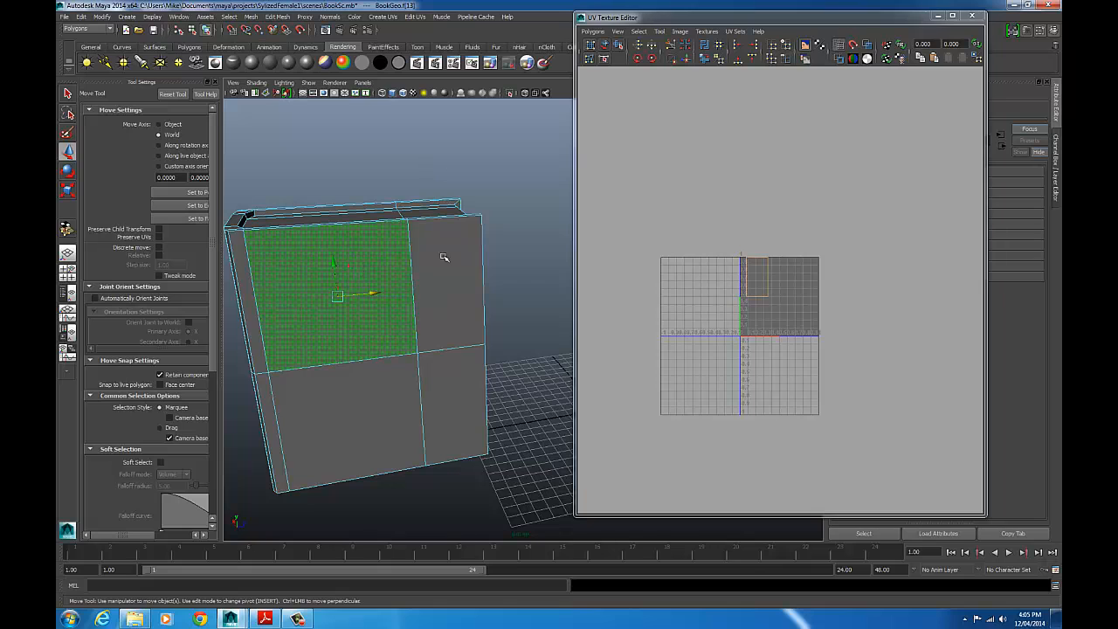
pyautogui.keyDown('shift'); pyautogui.click(444, 261); pyautogui.keyUp('shift')
pyautogui.keyDown('shift'); pyautogui.click(447, 384); pyautogui.keyUp('shift')
pyautogui.keyDown('shift'); pyautogui.click(406, 398); pyautogui.keyUp('shift')
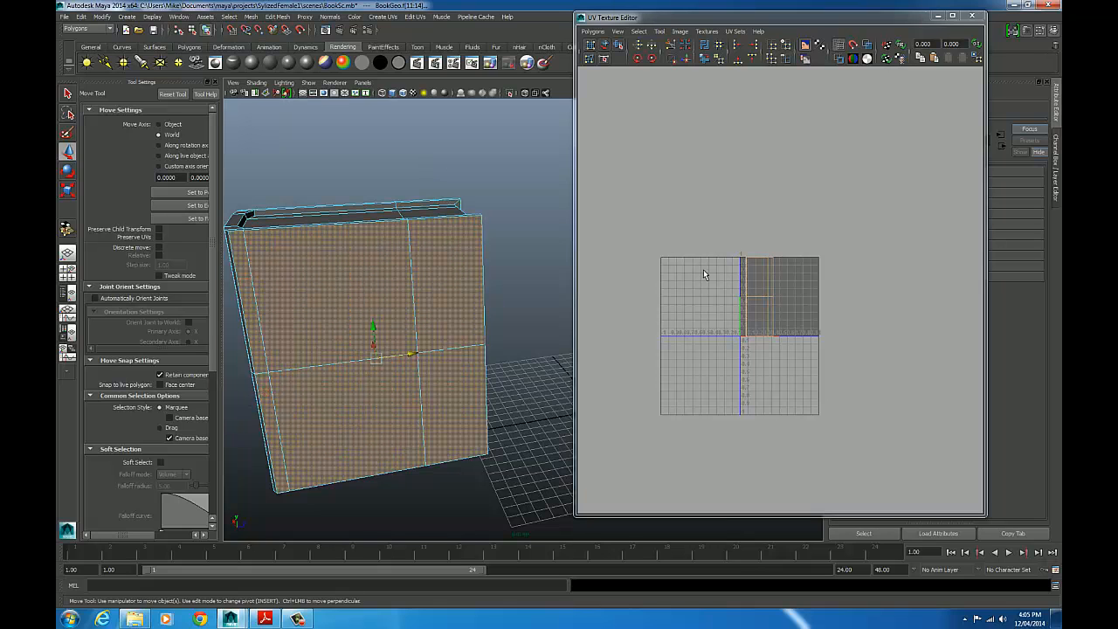
pyautogui.scroll(5, 706, 269)
pyautogui.keyDown('alt'); pyautogui.moveTo(784, 308); pyautogui.dragTo(897, 283, button='middle'); pyautogui.keyUp('alt')
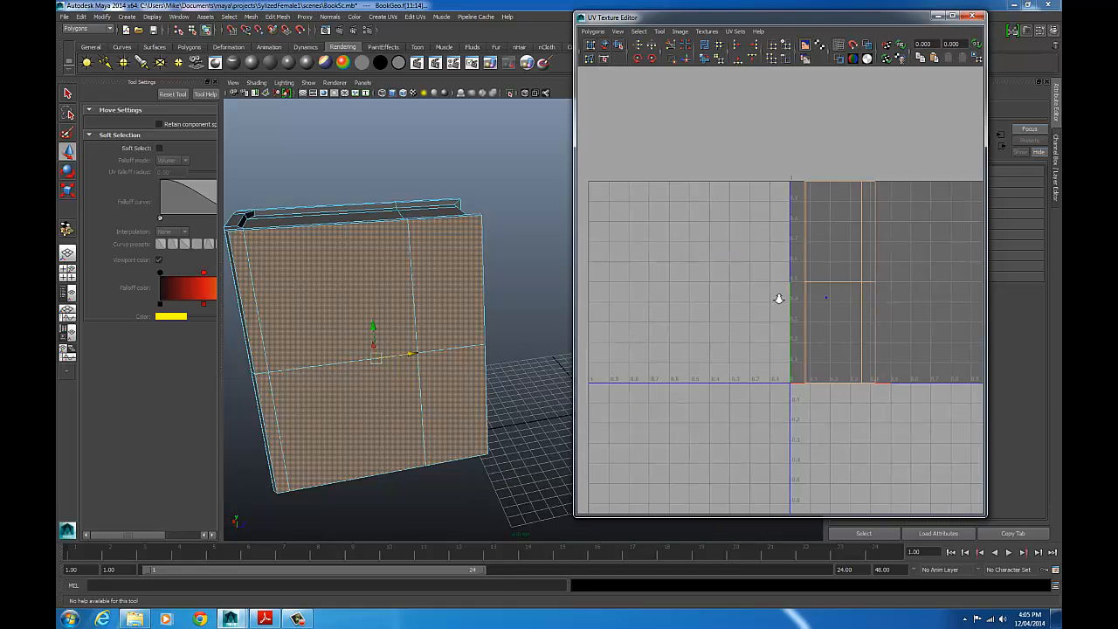
pyautogui.keyDown('alt'); pyautogui.moveTo(826, 297); pyautogui.dragTo(596, 297, button='right'); pyautogui.keyUp('alt')
# - Move the UV Texture Editor clear of the book and open the Planar Mapping options for the selected cover faces
pyautogui.keyDown('alt'); pyautogui.moveTo(464, 290); pyautogui.dragTo(397, 293); pyautogui.keyUp('alt')
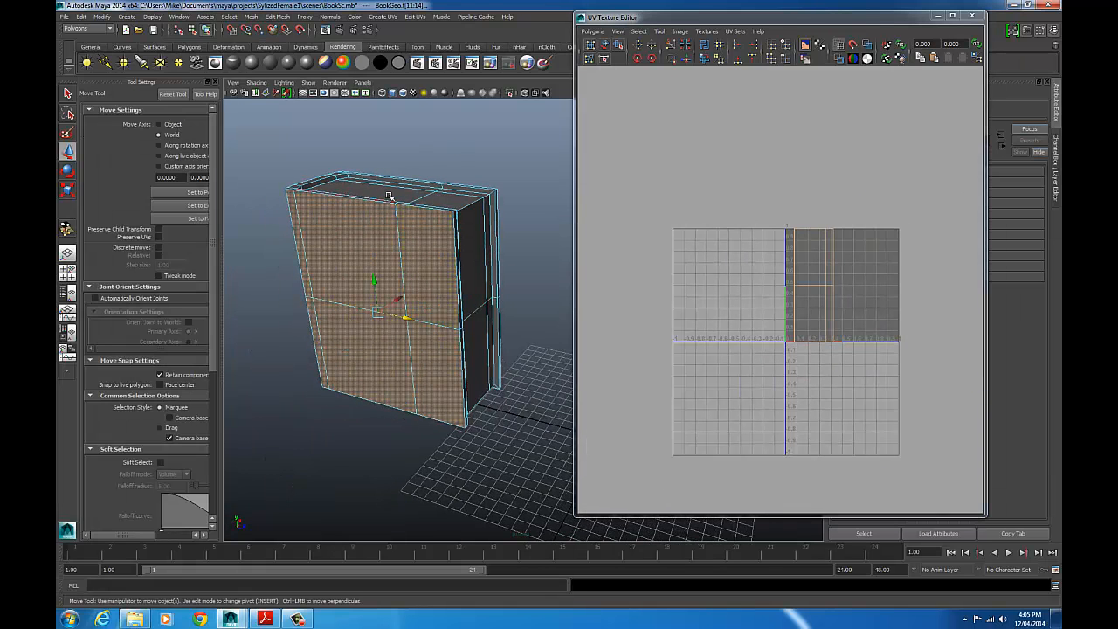
pyautogui.moveTo(367, 251)
pyautogui.keyDown('alt'); pyautogui.mouseDown()
pyautogui.moveTo(486, 248)
pyautogui.moveTo(352, 253)
pyautogui.moveTo(374, 242)
pyautogui.mouseUp(); pyautogui.keyUp('alt')
pyautogui.moveTo(630, 17); pyautogui.dragTo(675, 19)
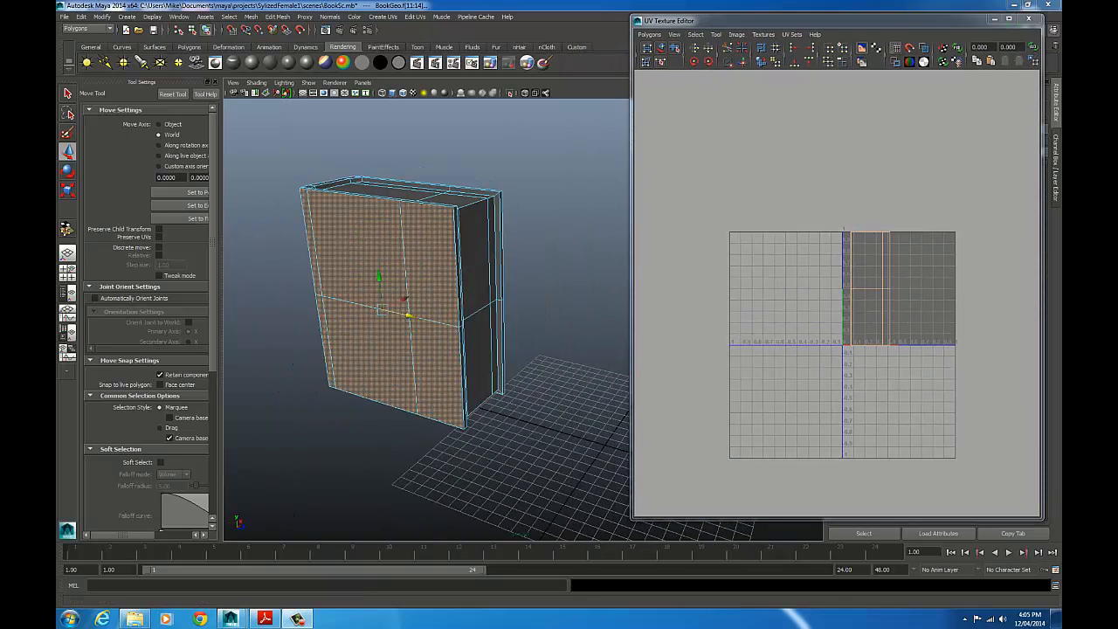
pyautogui.keyDown('alt'); pyautogui.moveTo(402, 182); pyautogui.dragTo(461, 175); pyautogui.keyUp('alt')
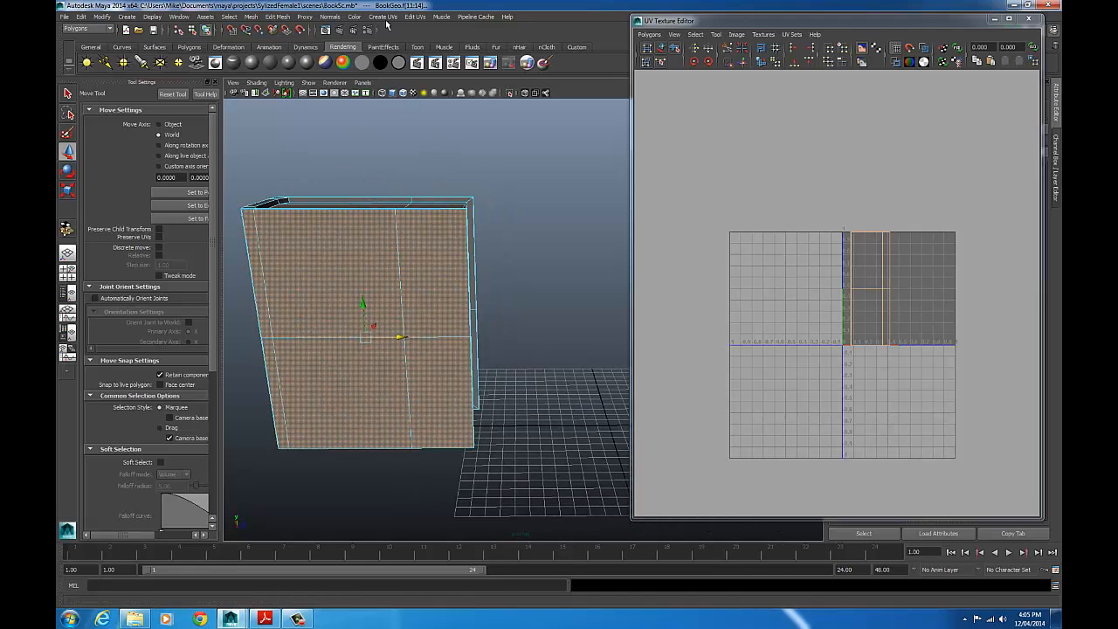
pyautogui.click(382, 16)
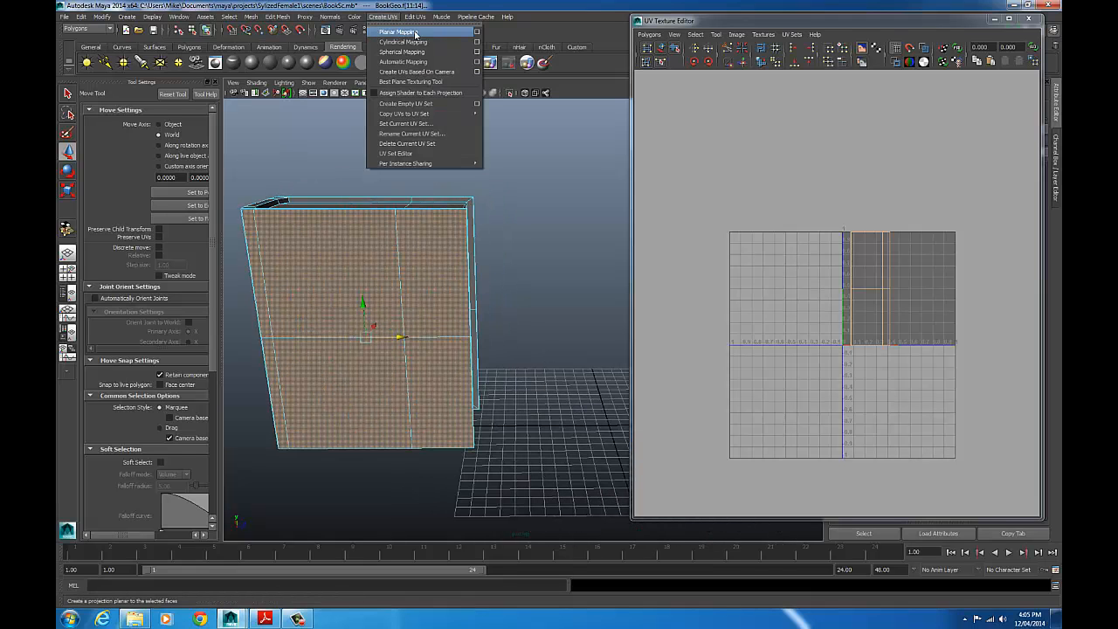
pyautogui.click(478, 32)
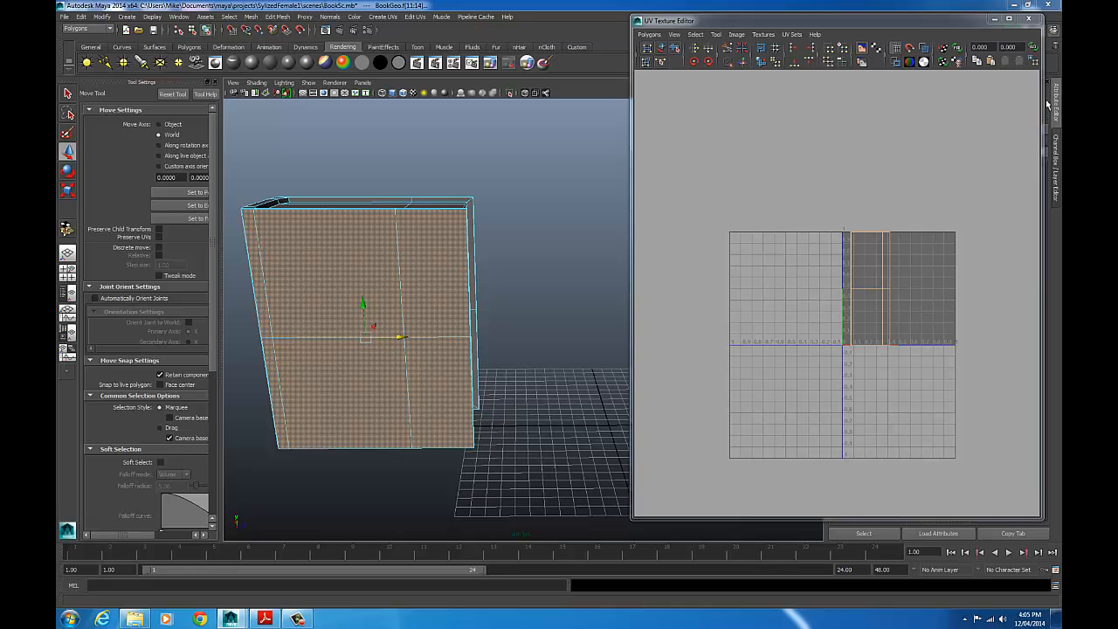
pyautogui.moveTo(678, 98); pyautogui.dragTo(645, 75)
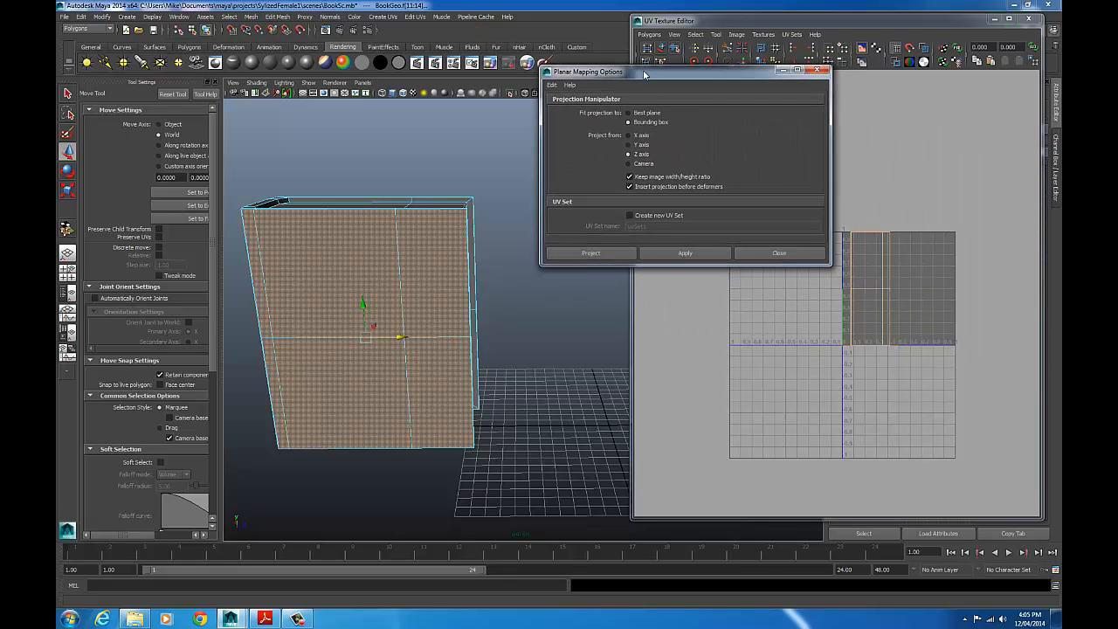
# - Planar-map the selected cover faces from the X axis, fitting the projection to the bounding box and keeping the width/height ratio
pyautogui.scroll(2, 496, 333)
pyautogui.keyDown('alt'); pyautogui.moveTo(512, 369); pyautogui.dragTo(369, 328); pyautogui.keyUp('alt')
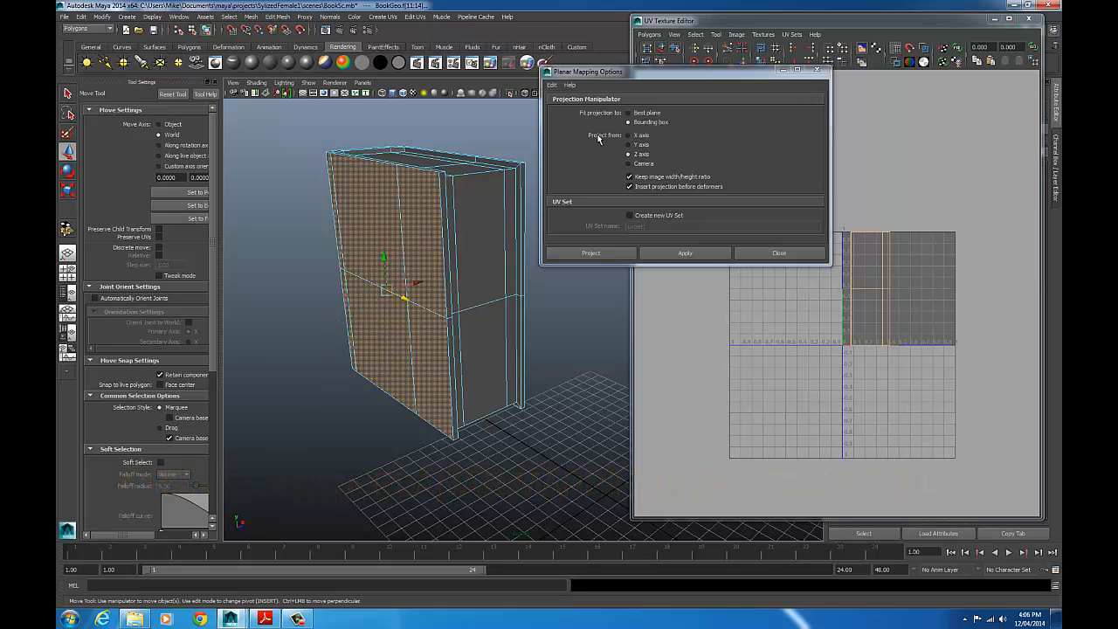
pyautogui.click(629, 136)
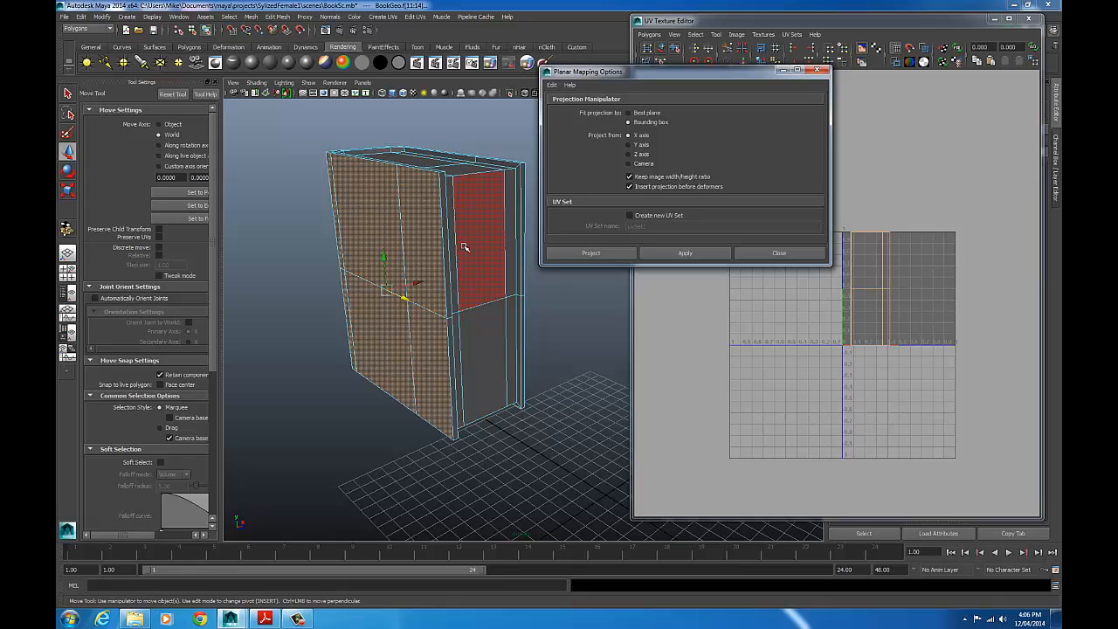
pyautogui.keyDown('alt'); pyautogui.moveTo(472, 232); pyautogui.dragTo(518, 206); pyautogui.keyUp('alt')
pyautogui.click(590, 253)
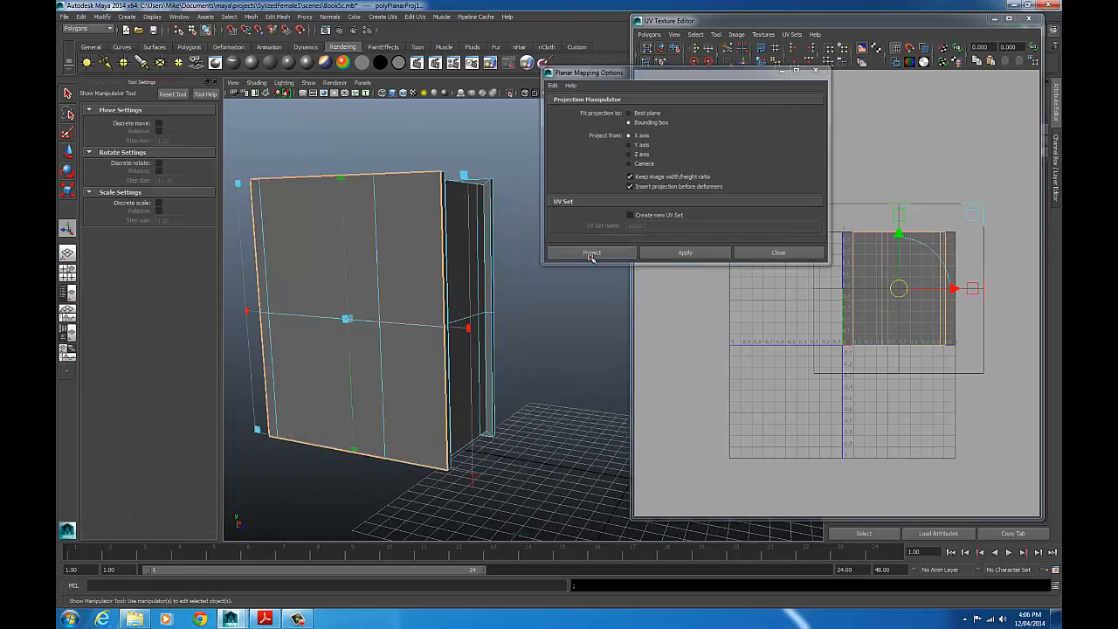
# - Move the projected cover UV shell out of the 0–1 texture space to the empty area below and to its left
pyautogui.moveTo(901, 320)
pyautogui.keyDown('alt'); pyautogui.mouseDown(button='right')
pyautogui.moveTo(796, 315)
pyautogui.moveTo(893, 317)
pyautogui.mouseUp(button='right'); pyautogui.keyUp('alt')
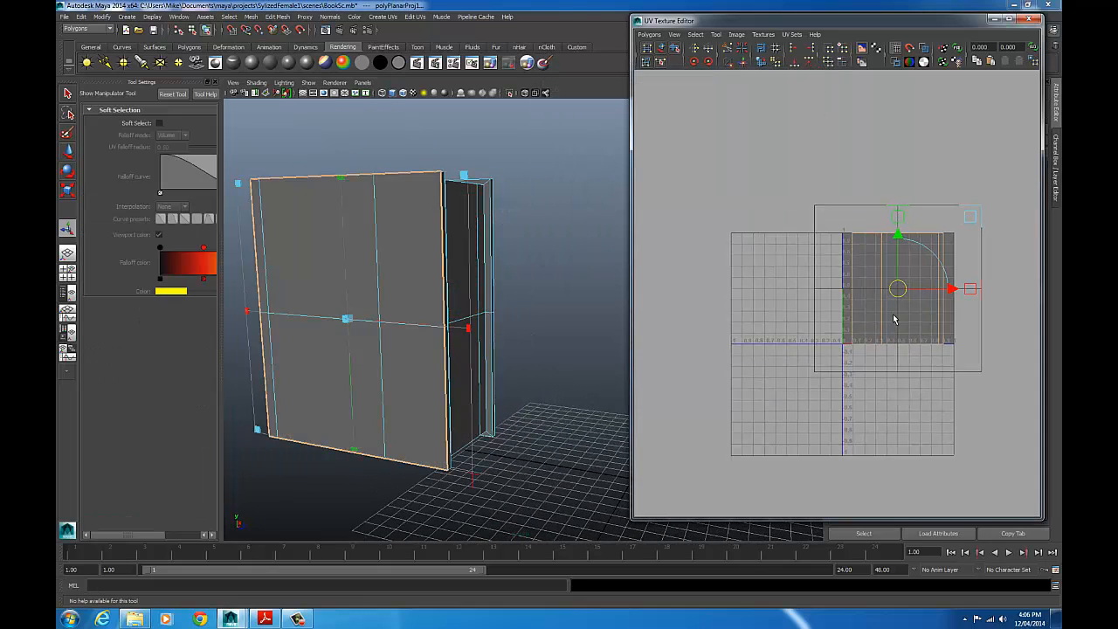
pyautogui.keyDown('alt'); pyautogui.moveTo(892, 313); pyautogui.dragTo(878, 229, button='middle'); pyautogui.keyUp('alt')
pyautogui.moveTo(871, 228); pyautogui.dragTo(730, 393)
pyautogui.keyDown('alt'); pyautogui.moveTo(811, 332); pyautogui.dragTo(792, 315, button='right'); pyautogui.keyUp('alt')
pyautogui.keyDown('alt'); pyautogui.moveTo(792, 314); pyautogui.dragTo(846, 226, button='middle'); pyautogui.keyUp('alt')
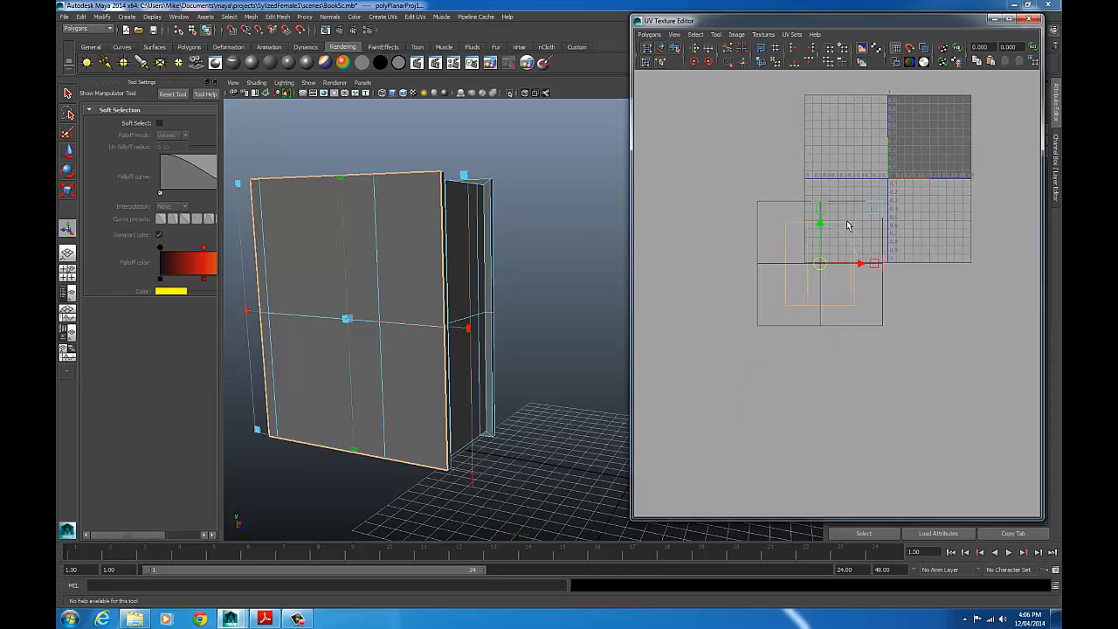
pyautogui.moveTo(820, 268); pyautogui.dragTo(756, 309)
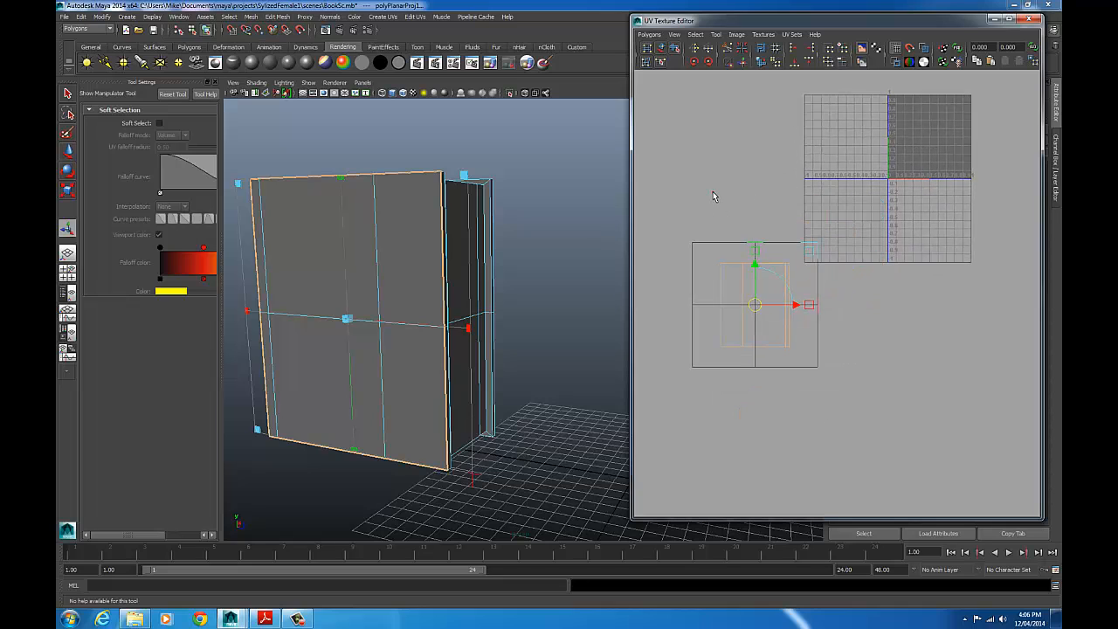
# - Select all the faces on the outer side of the opposite book cover, including the narrow edge strip
pyautogui.click(556, 204)
pyautogui.keyDown('alt'); pyautogui.moveTo(528, 234); pyautogui.dragTo(416, 213); pyautogui.keyUp('alt')
pyautogui.keyDown('alt'); pyautogui.moveTo(415, 213); pyautogui.dragTo(393, 208, button='middle'); pyautogui.keyUp('alt')
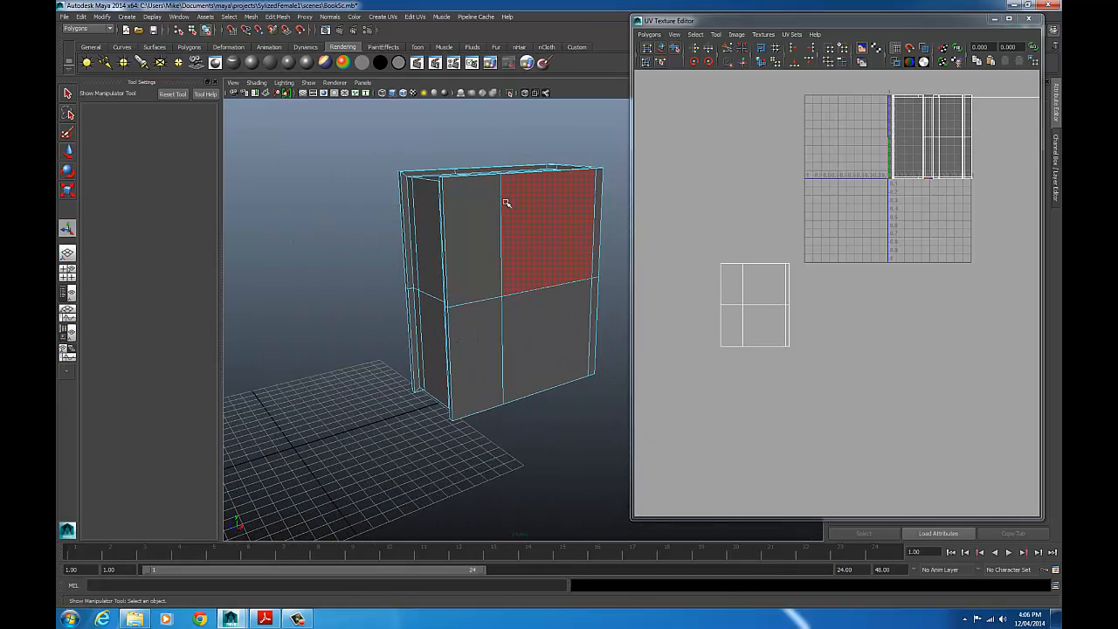
pyautogui.moveTo(506, 201); pyautogui.dragTo(501, 229, button='right')
pyautogui.click(480, 228)
pyautogui.keyDown('shift'); pyautogui.click(543, 211); pyautogui.keyUp('shift')
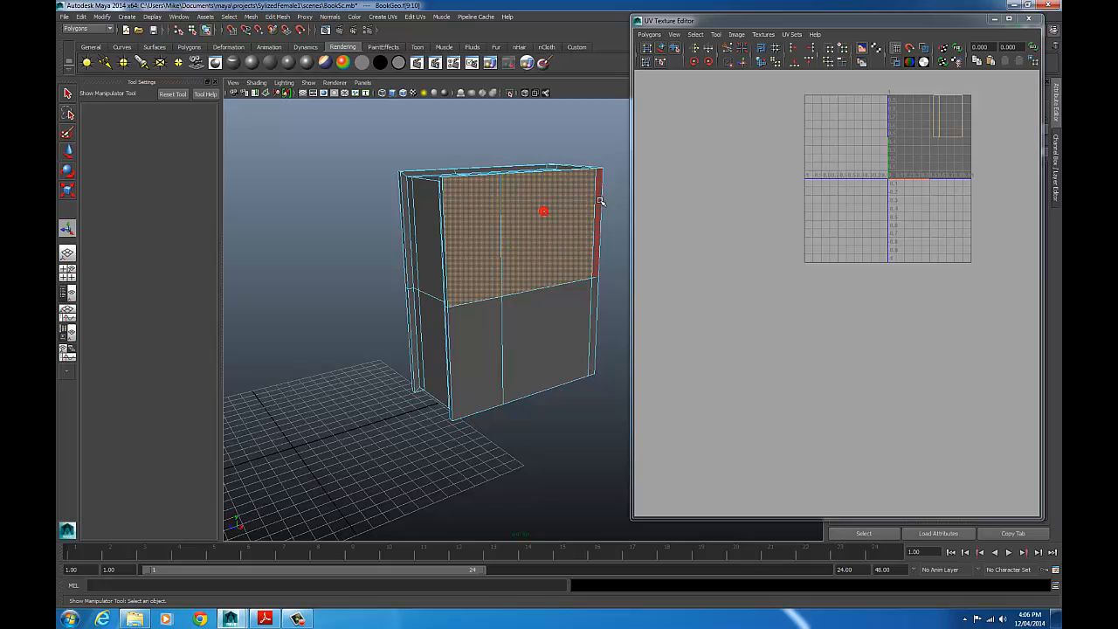
pyautogui.keyDown('shift'); pyautogui.click(585, 295); pyautogui.keyUp('shift')
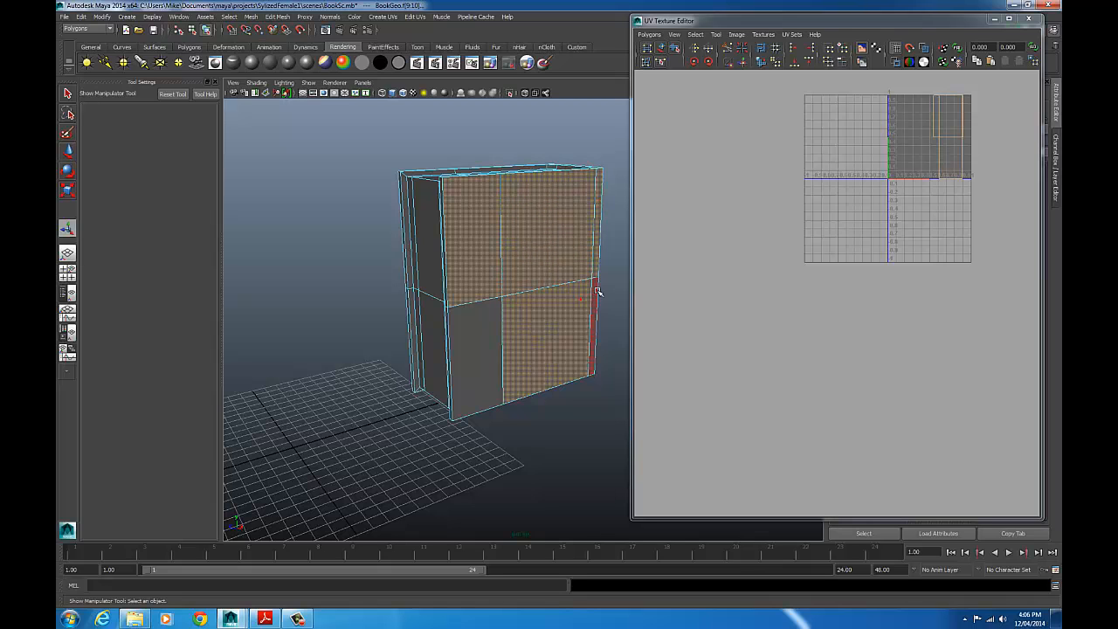
pyautogui.keyDown('shift'); pyautogui.click(474, 341); pyautogui.keyUp('shift')
pyautogui.keyDown('alt'); pyautogui.moveTo(582, 297); pyautogui.dragTo(551, 249); pyautogui.keyUp('alt')
# - Planar-map the selected cover faces with the same settings and move their UV shell to the empty area below the texture space
pyautogui.click(384, 17)
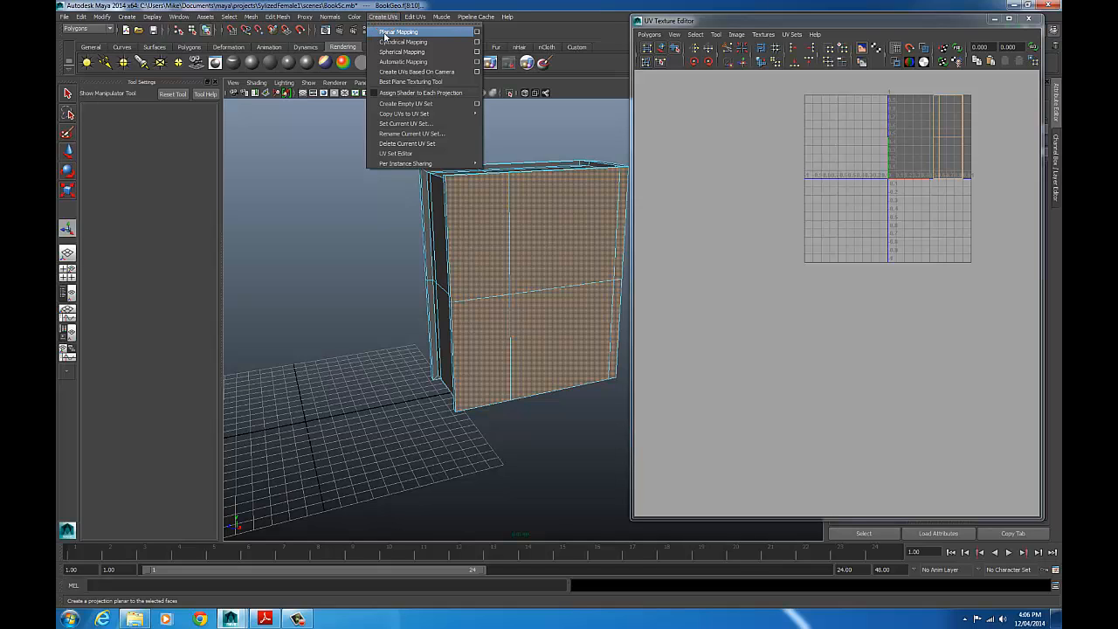
pyautogui.click(394, 33)
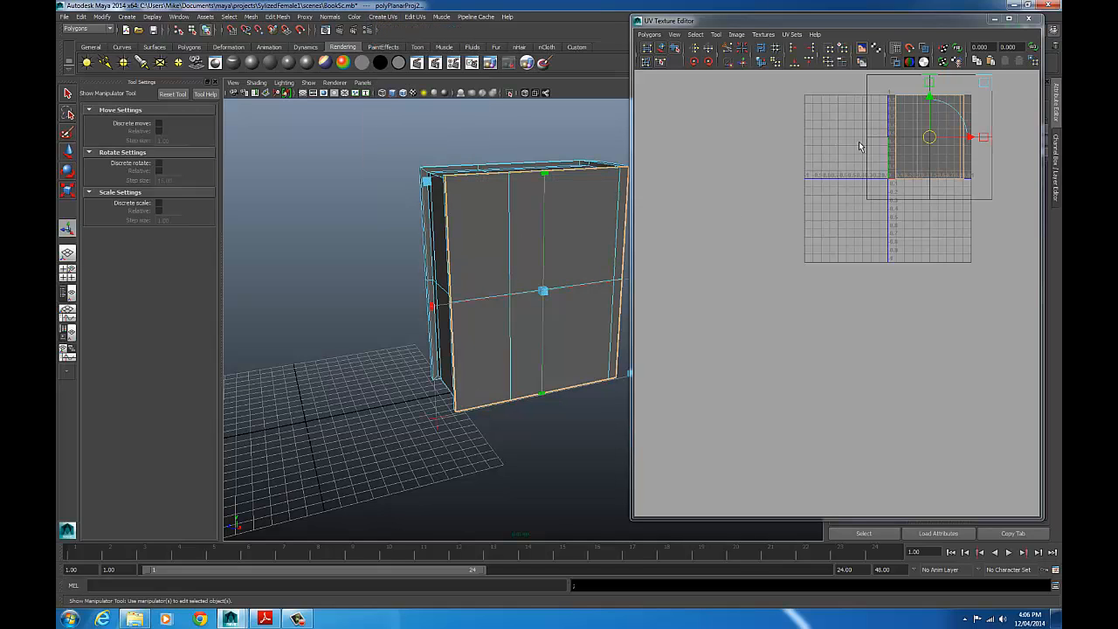
pyautogui.moveTo(929, 137); pyautogui.dragTo(946, 387)
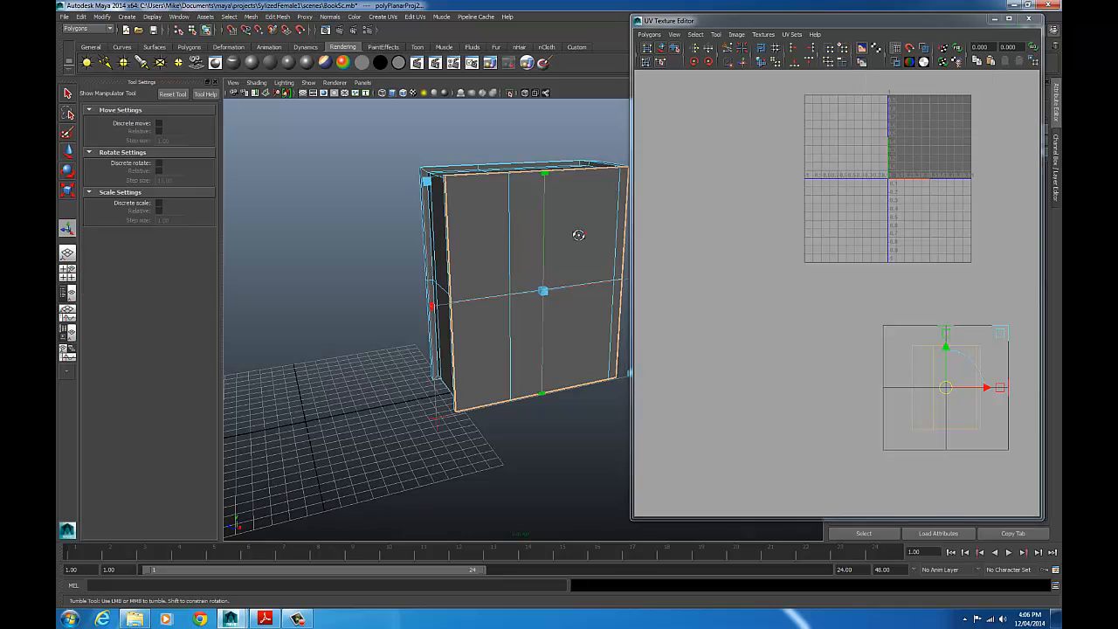
# - Select all the faces on the book's spine, covering both the upper and lower halves and the narrow edge strips
pyautogui.keyDown('alt'); pyautogui.moveTo(576, 232); pyautogui.dragTo(418, 223); pyautogui.keyUp('alt')
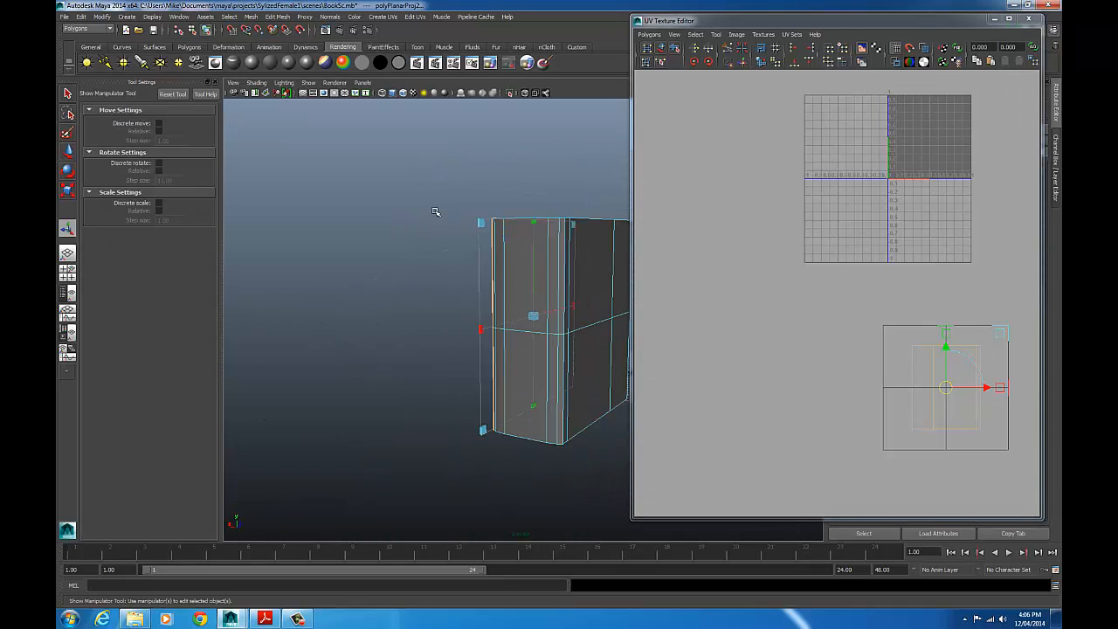
pyautogui.click(422, 201)
pyautogui.moveTo(508, 252); pyautogui.dragTo(509, 277, button='right')
pyautogui.keyDown('alt'); pyautogui.moveTo(499, 260); pyautogui.dragTo(538, 257); pyautogui.keyUp('alt')
pyautogui.click(563, 269)
pyautogui.keyDown('shift'); pyautogui.click(567, 242); pyautogui.keyUp('shift')
pyautogui.keyDown('shift'); pyautogui.click(574, 239); pyautogui.keyUp('shift')
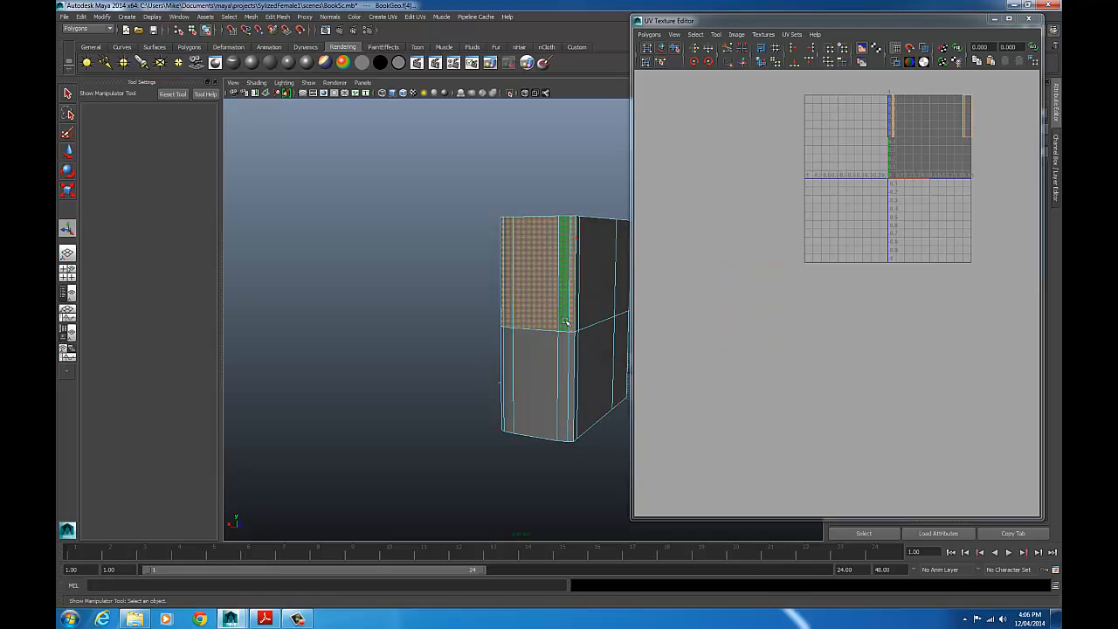
pyautogui.keyDown('shift'); pyautogui.click(569, 345); pyautogui.keyUp('shift')
pyautogui.keyDown('shift'); pyautogui.click(535, 349); pyautogui.keyUp('shift')
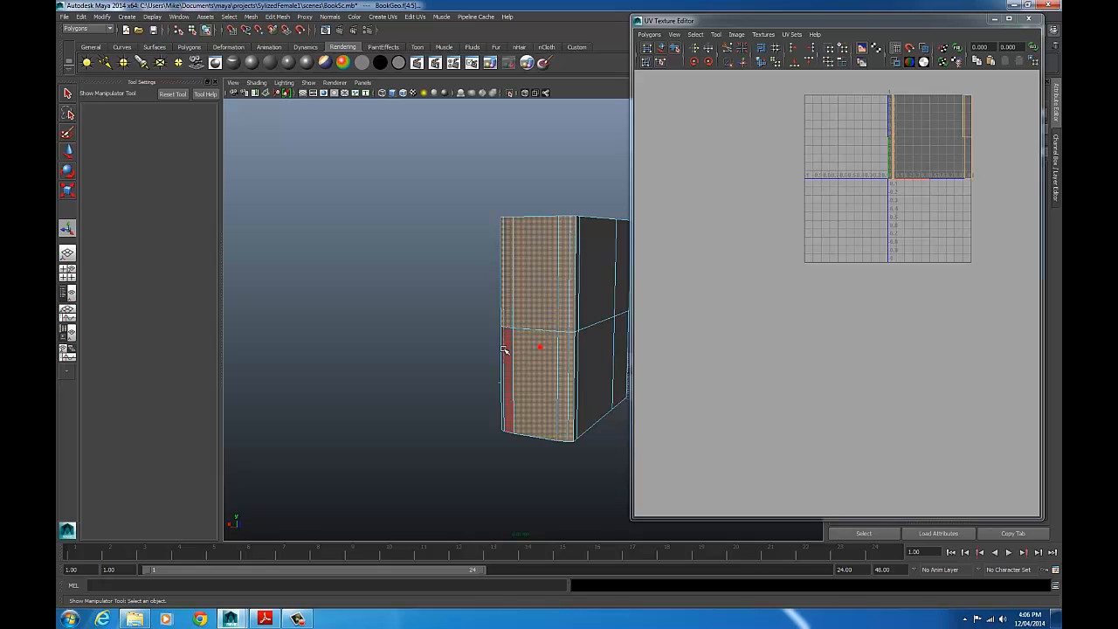
pyautogui.keyDown('shift'); pyautogui.click(510, 347); pyautogui.keyUp('shift')
# - Planar-map the selected spine faces from the Z axis and move their UV shell below the texture space
pyautogui.keyDown('alt'); pyautogui.moveTo(522, 356); pyautogui.dragTo(584, 318); pyautogui.keyUp('alt')
pyautogui.keyDown('alt'); pyautogui.moveTo(584, 317); pyautogui.dragTo(498, 289, button='middle'); pyautogui.keyUp('alt')
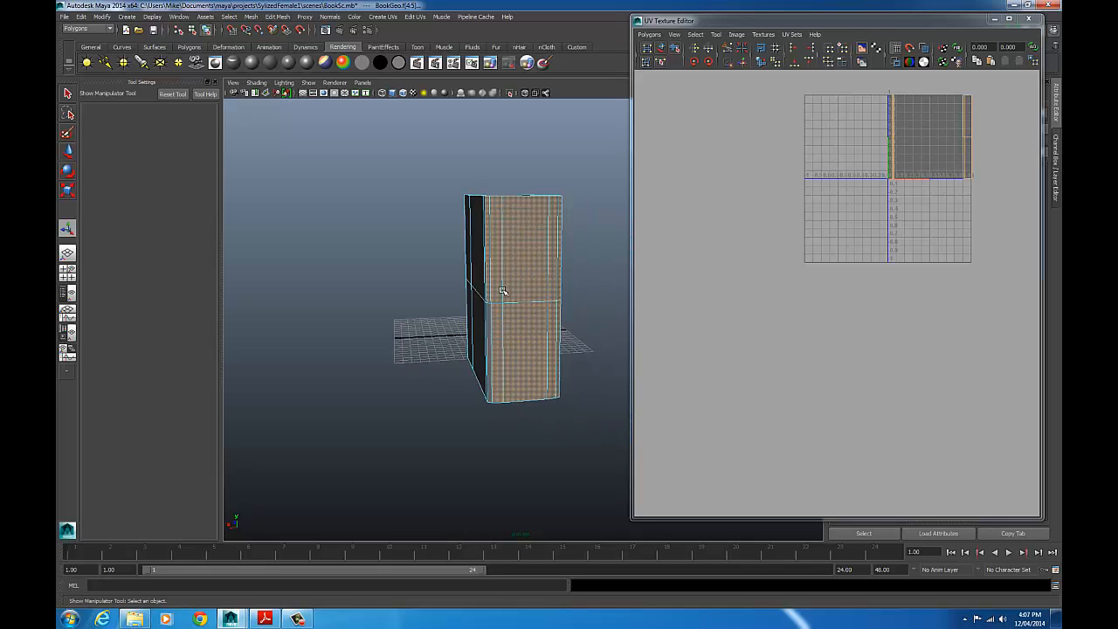
pyautogui.keyDown('alt'); pyautogui.moveTo(498, 289); pyautogui.dragTo(480, 316); pyautogui.keyUp('alt')
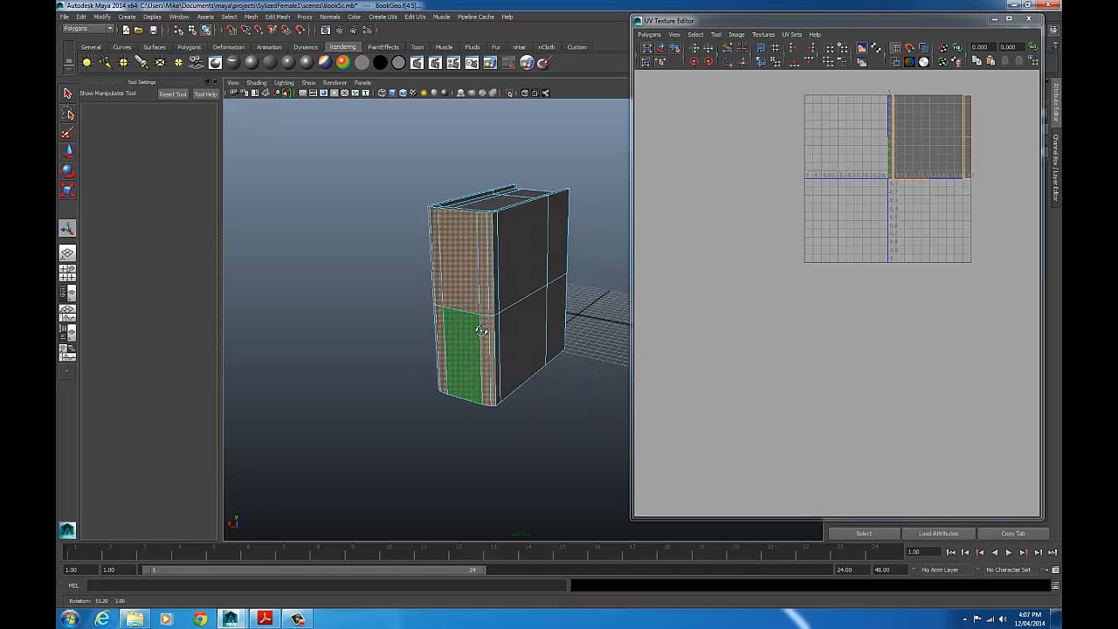
pyautogui.keyDown('alt'); pyautogui.moveTo(480, 316); pyautogui.dragTo(525, 292, button='right'); pyautogui.keyUp('alt')
pyautogui.click(383, 16)
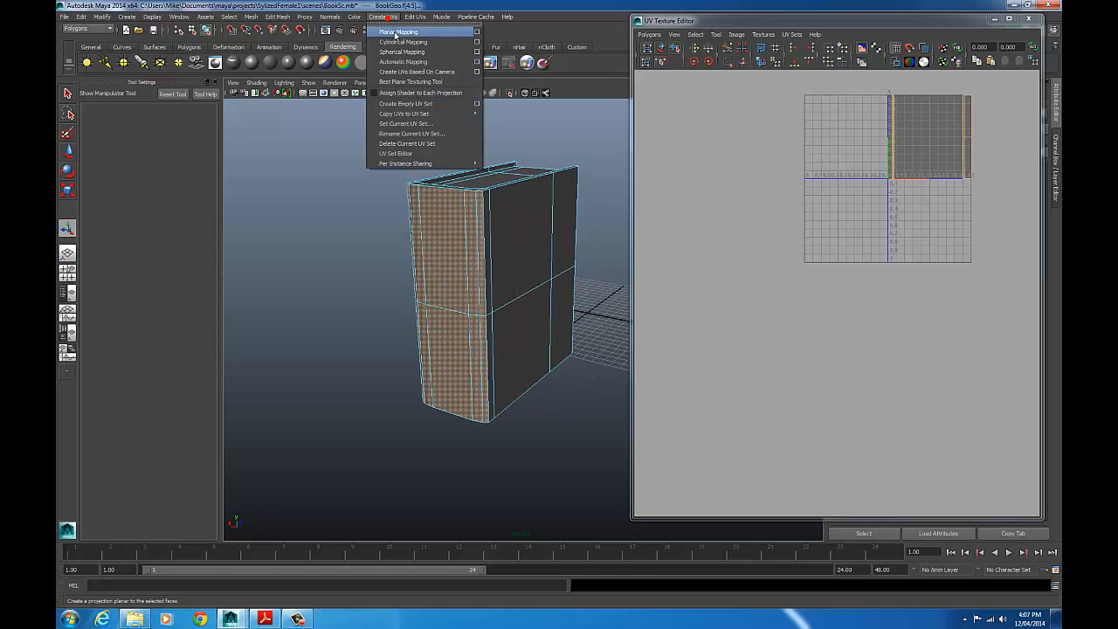
pyautogui.click(478, 33)
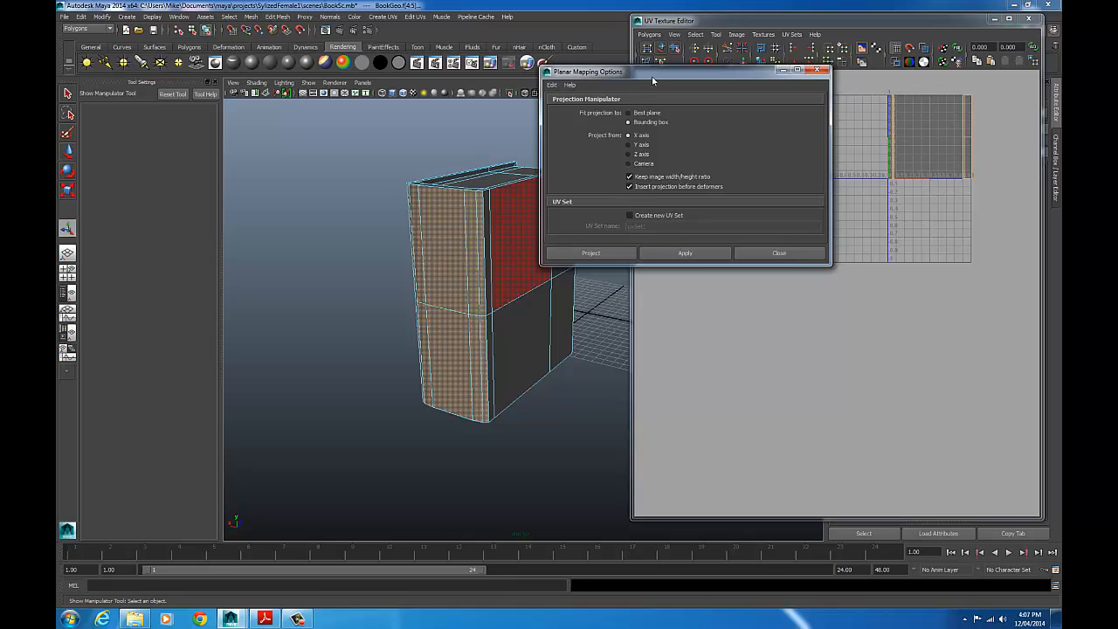
pyautogui.moveTo(637, 68); pyautogui.dragTo(283, 55)
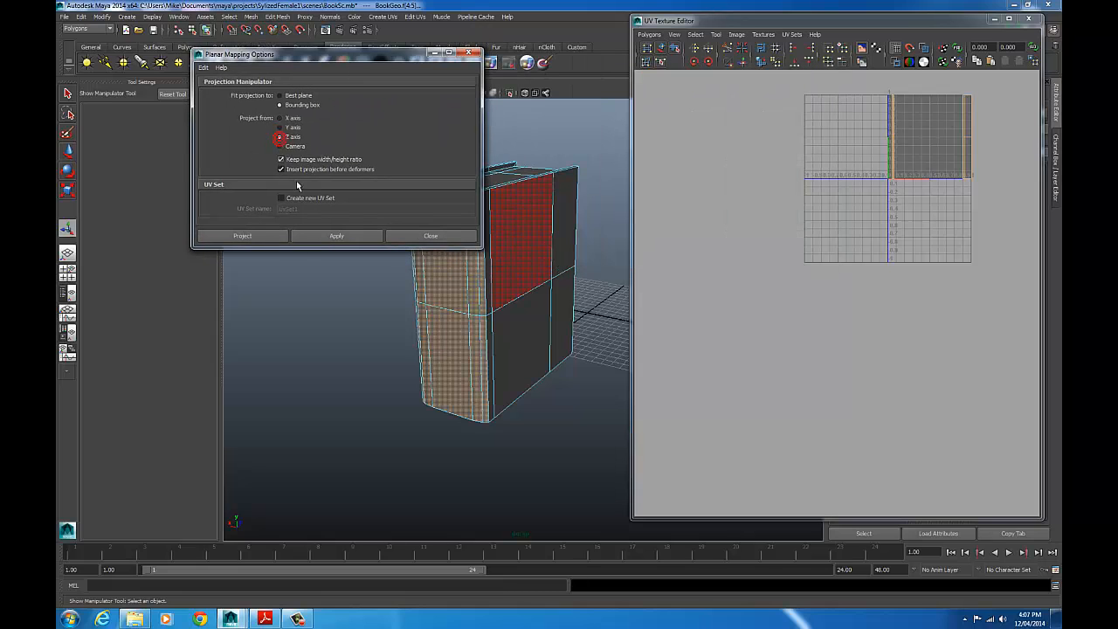
pyautogui.click(251, 241)
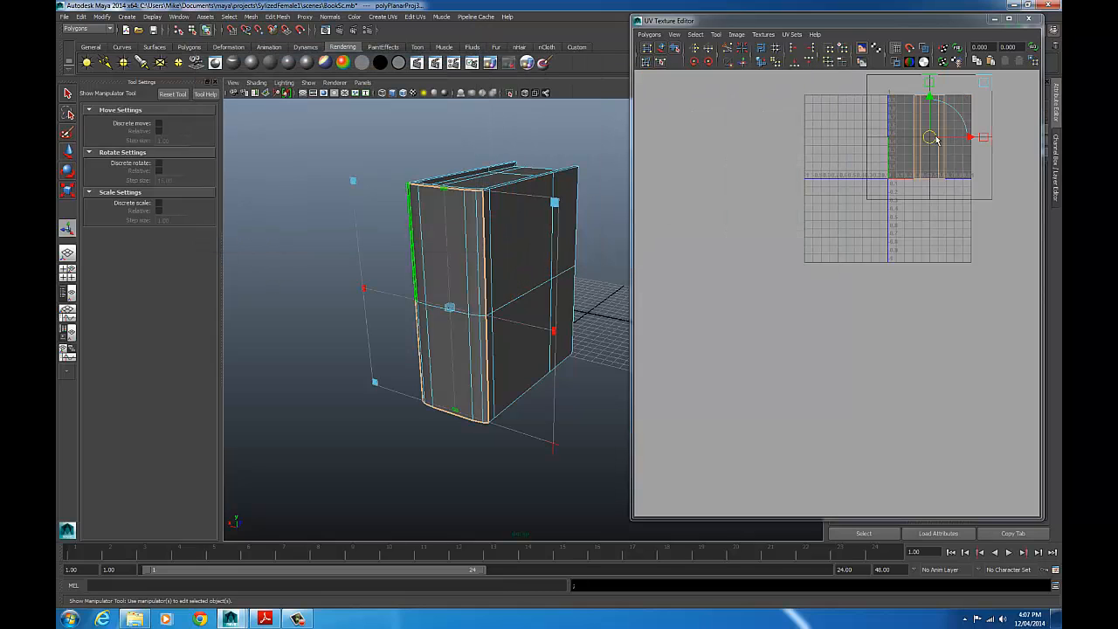
pyautogui.moveTo(936, 140); pyautogui.dragTo(935, 375)
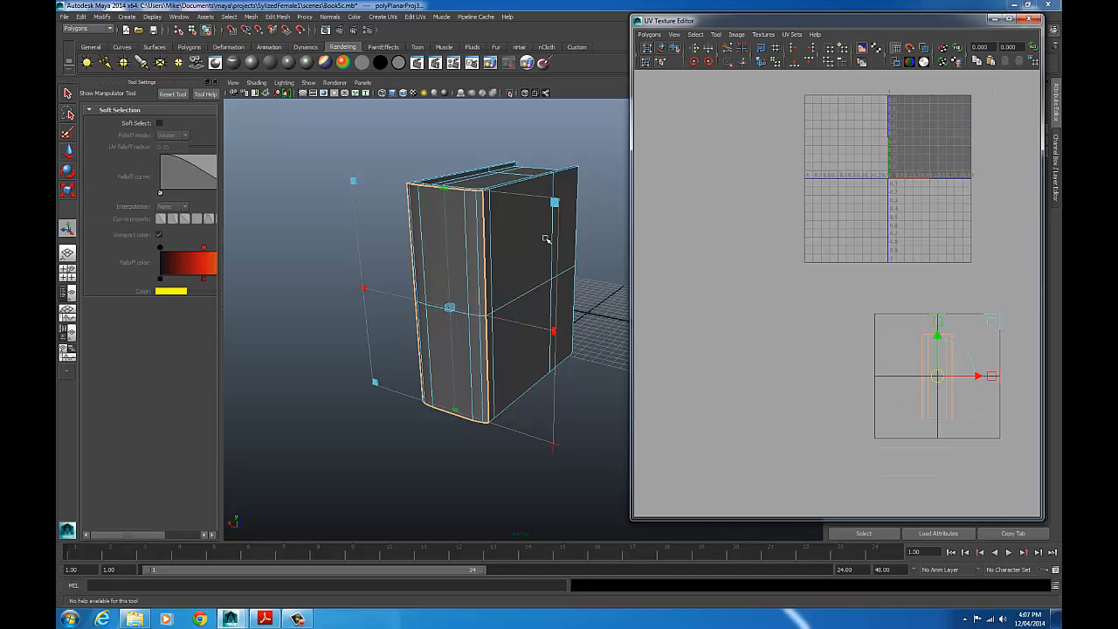
pyautogui.click(378, 136)
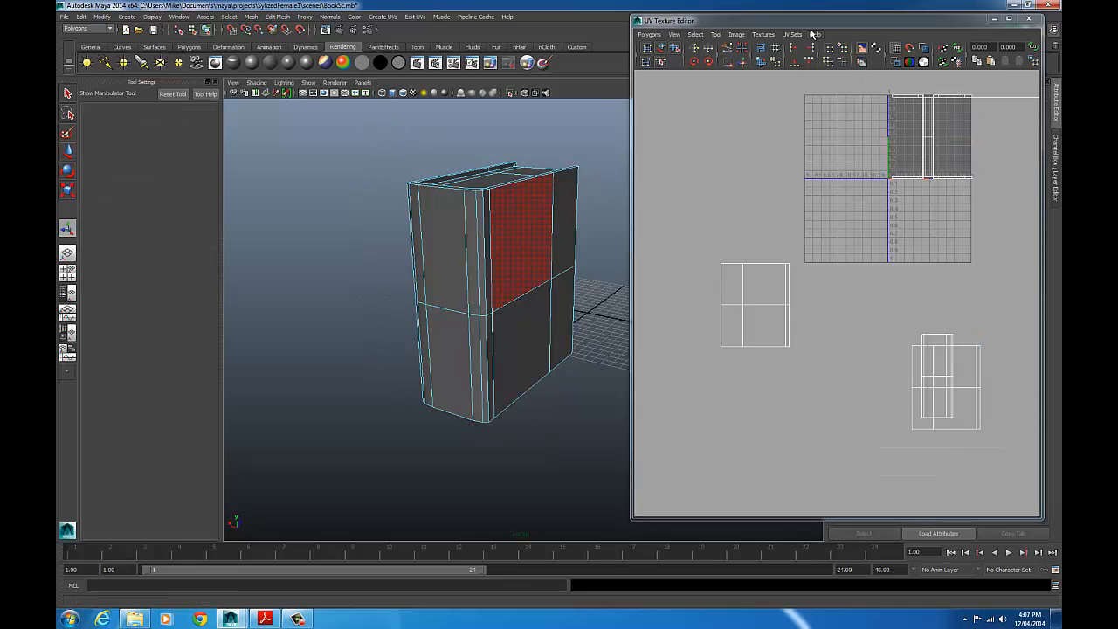
# - Maximize the UV Texture Editor and frame the two cover shells and the spine shell
pyautogui.moveTo(813, 23); pyautogui.dragTo(473, 25)
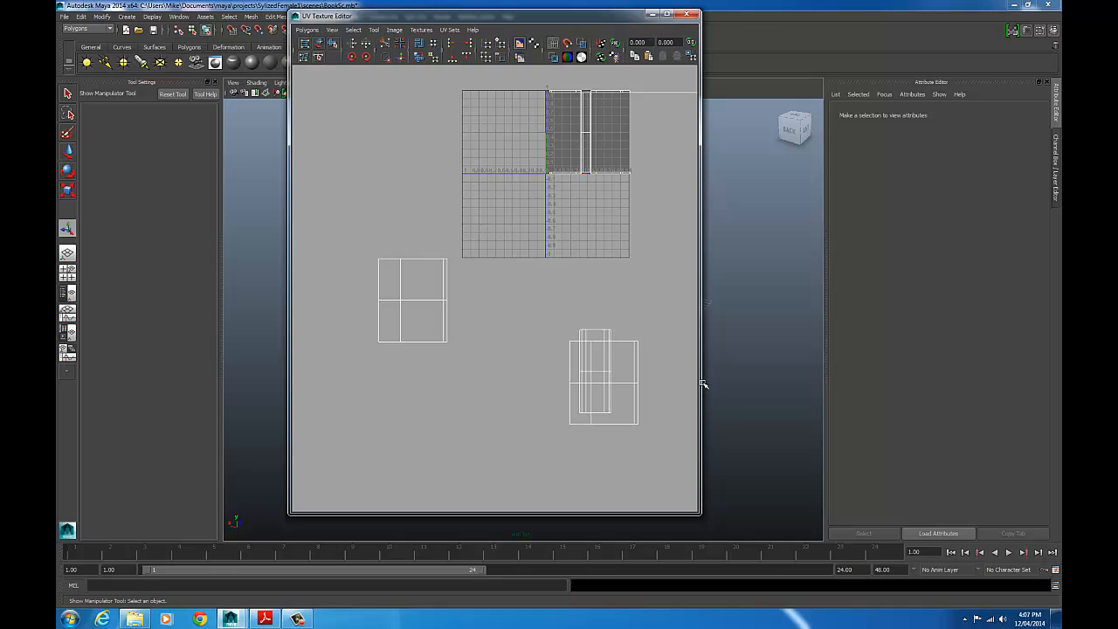
pyautogui.click(666, 14)
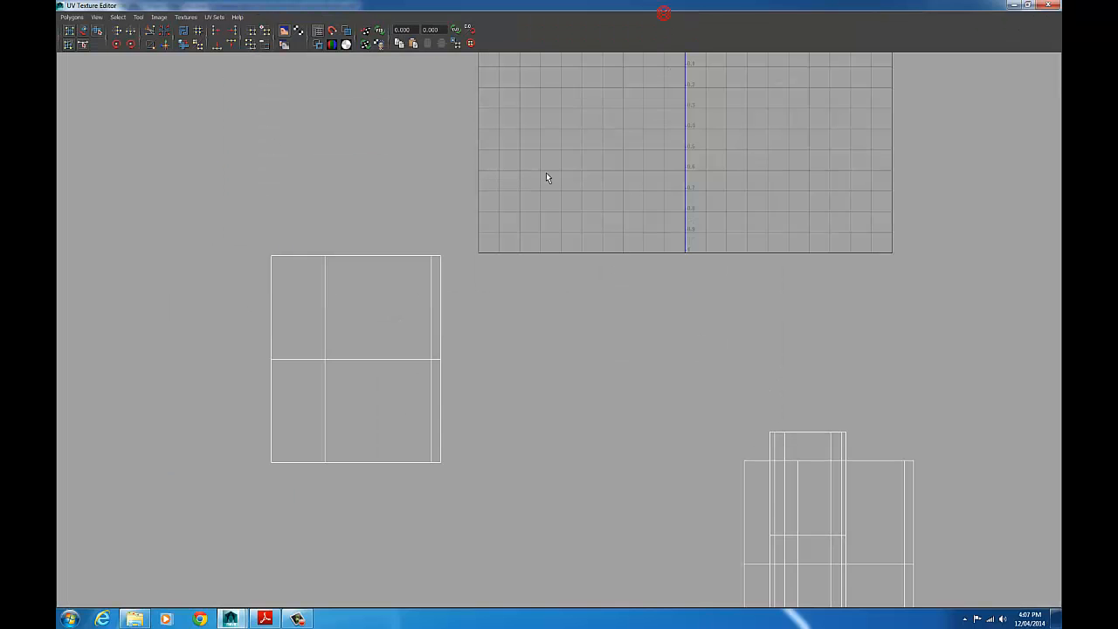
pyautogui.scroll(-2, 426, 257)
pyautogui.keyDown('alt'); pyautogui.moveTo(719, 249); pyautogui.dragTo(638, 140, button='middle'); pyautogui.keyUp('alt')
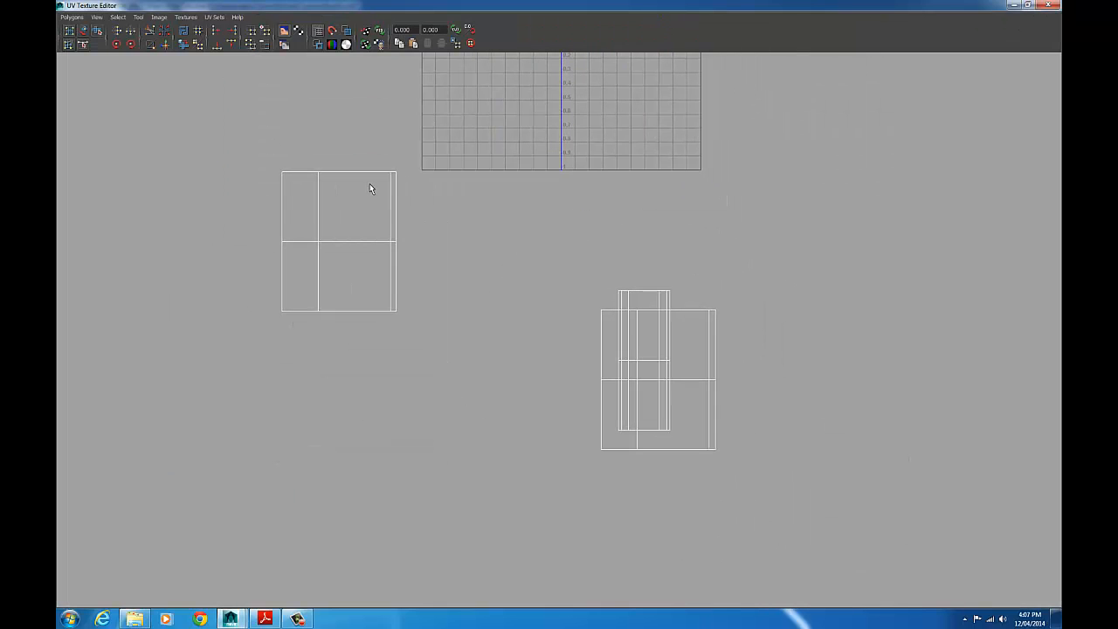
pyautogui.rightClick(392, 179)
pyautogui.moveTo(392, 178); pyautogui.dragTo(394, 155, button='right')
pyautogui.click(377, 172)
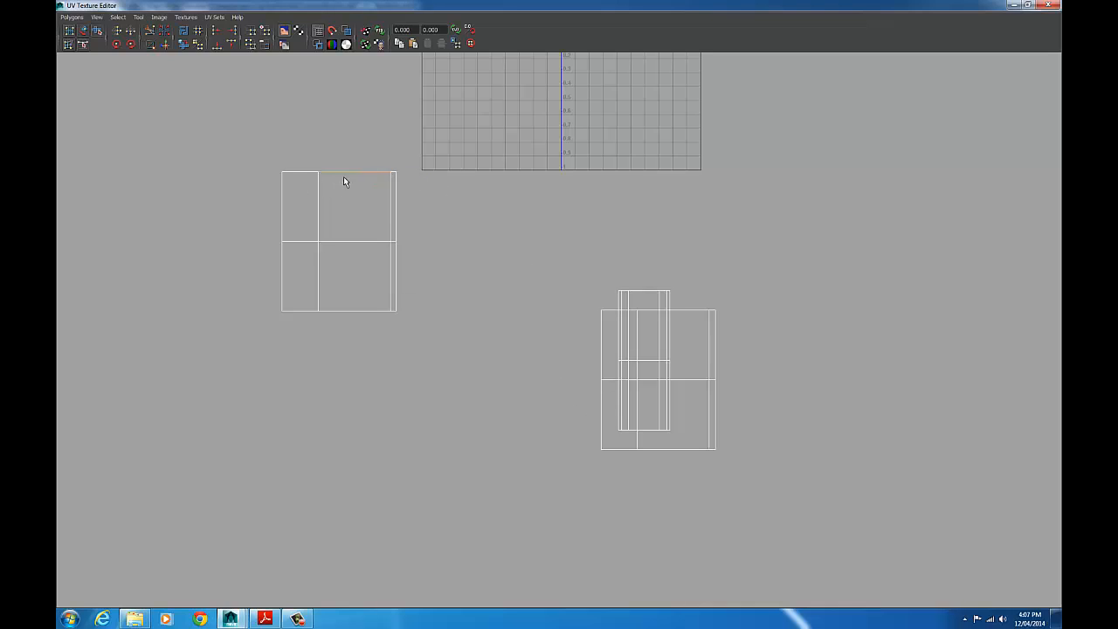
pyautogui.click(441, 194)
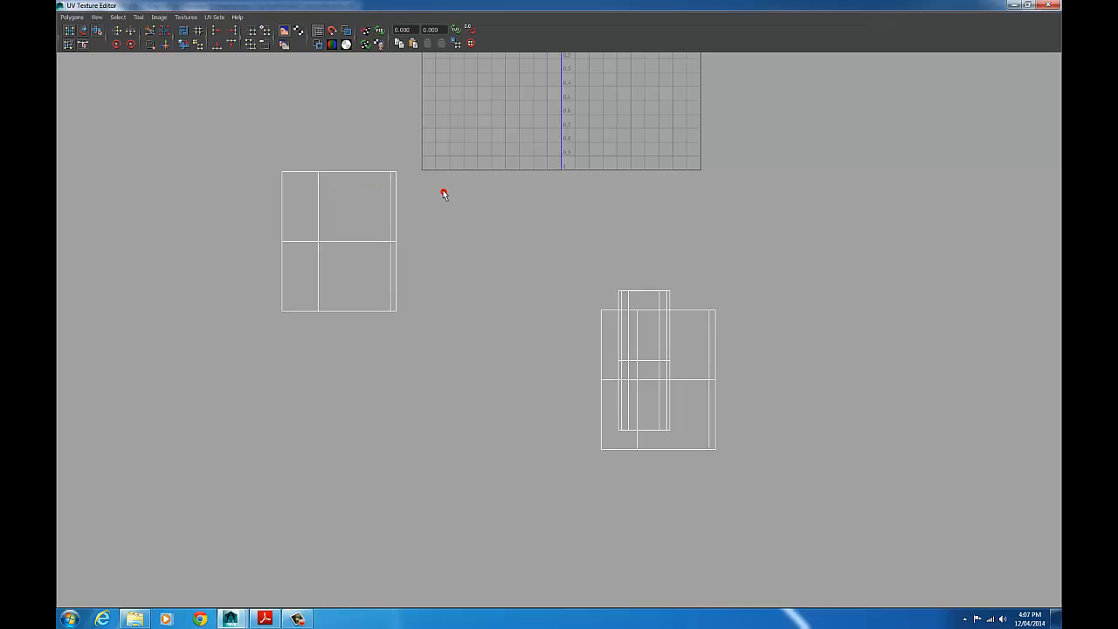
# - Select all UVs of the first cover's separate shell and move it slightly down and to the left
pyautogui.rightClick(392, 172)
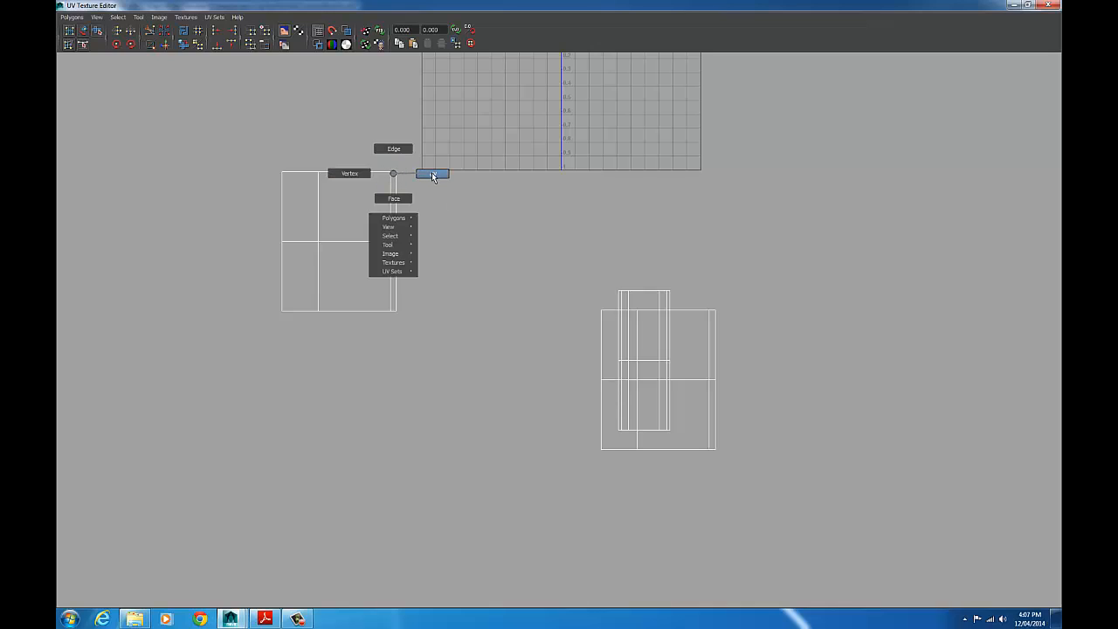
pyautogui.moveTo(431, 172); pyautogui.dragTo(434, 172, button='right')
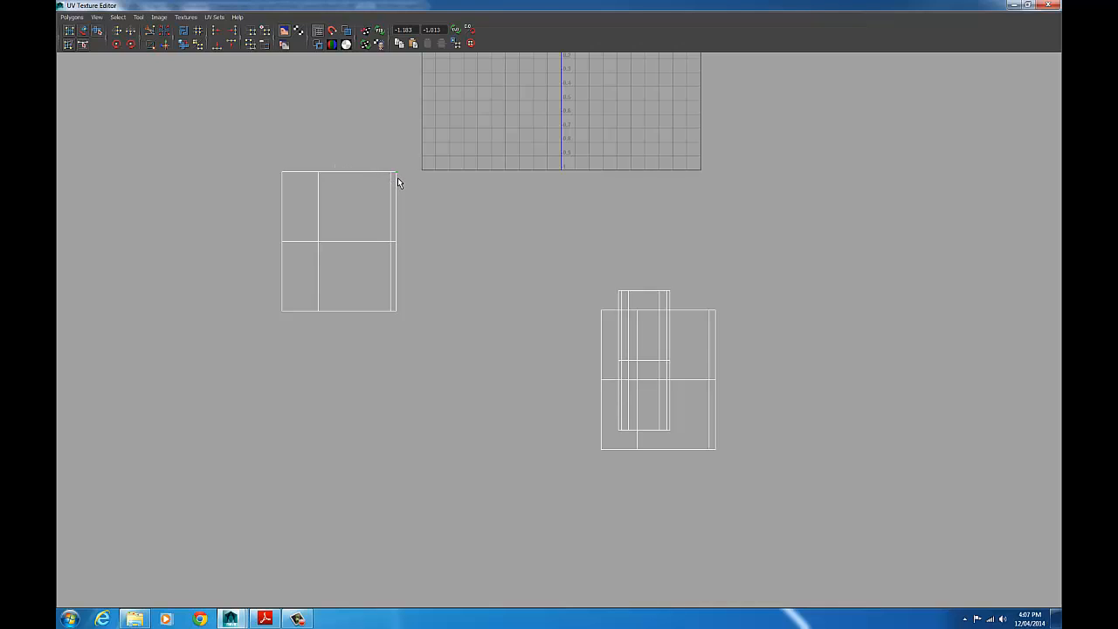
pyautogui.click(116, 18)
pyautogui.press('w')
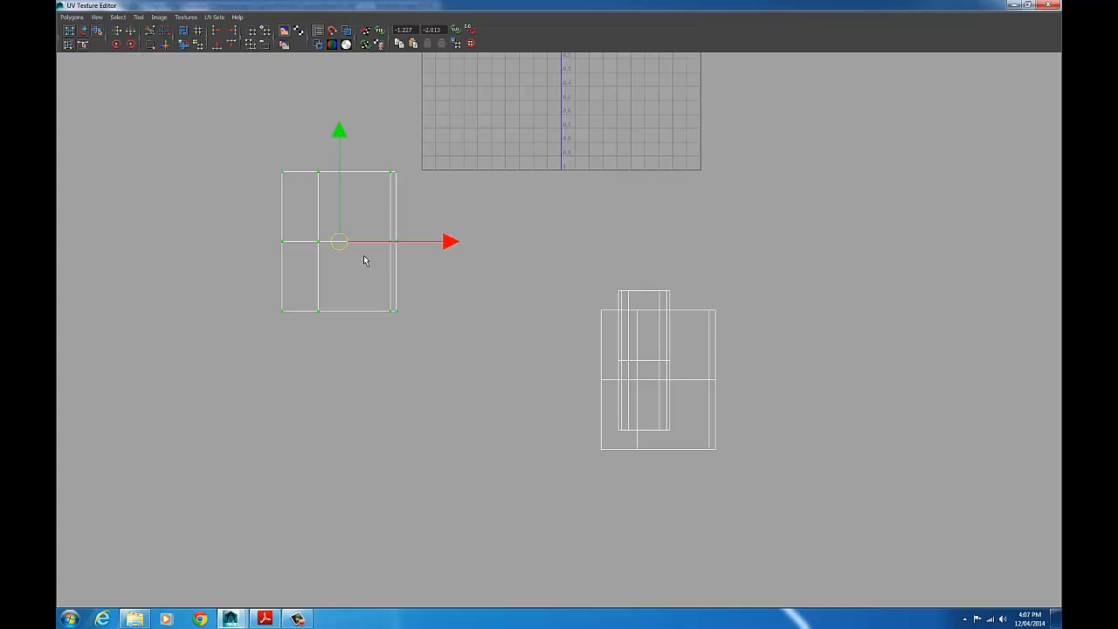
pyautogui.moveTo(343, 240); pyautogui.dragTo(475, 331)
pyautogui.moveTo(331, 268); pyautogui.dragTo(590, 397)
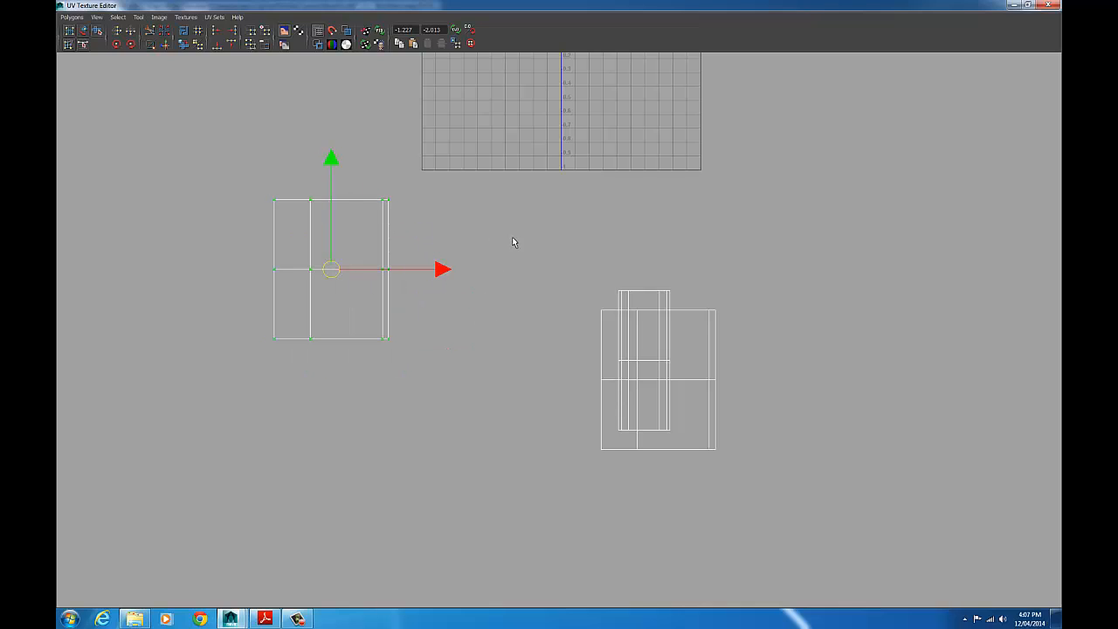
# - Line up the second cover shell beside the first and place the spine shell between the two covers
pyautogui.moveTo(576, 304); pyautogui.dragTo(608, 471)
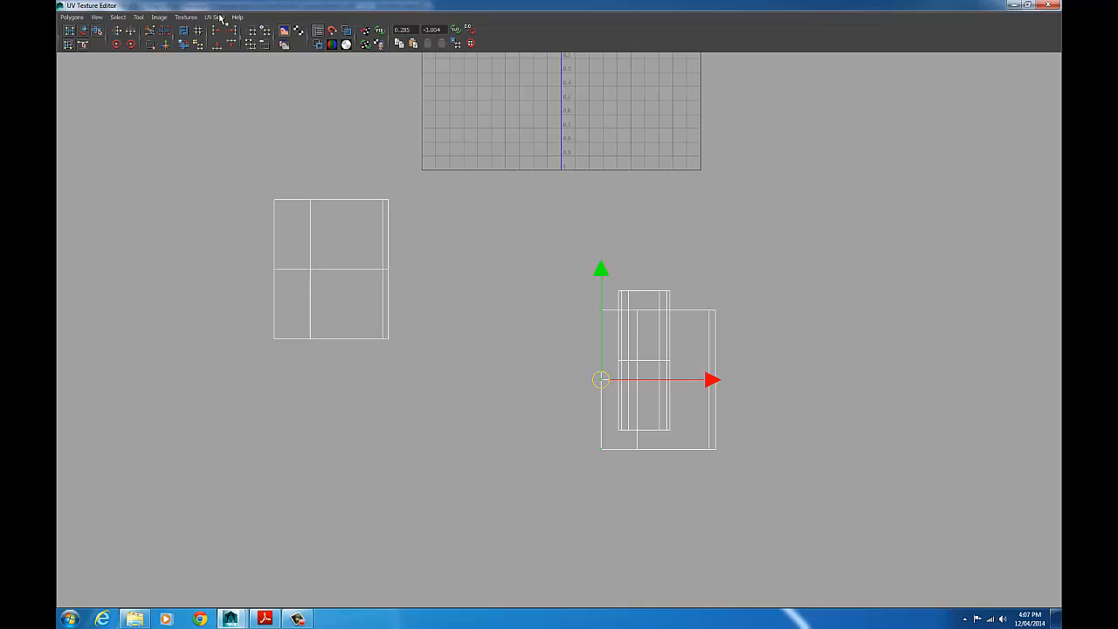
pyautogui.click(118, 18)
pyautogui.click(144, 44)
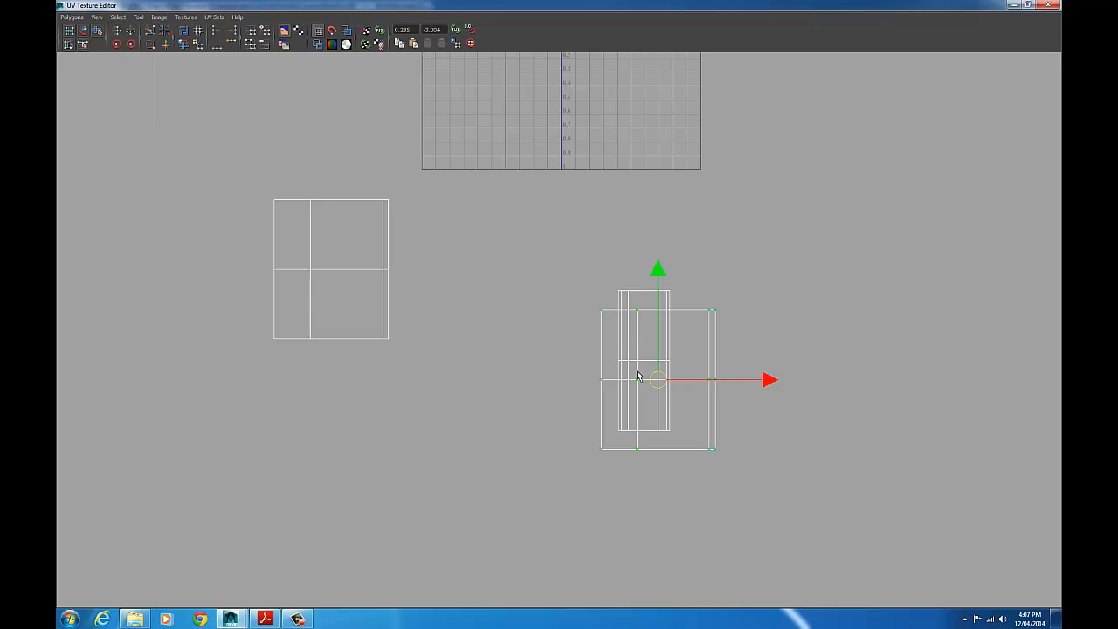
pyautogui.moveTo(646, 375); pyautogui.dragTo(530, 273)
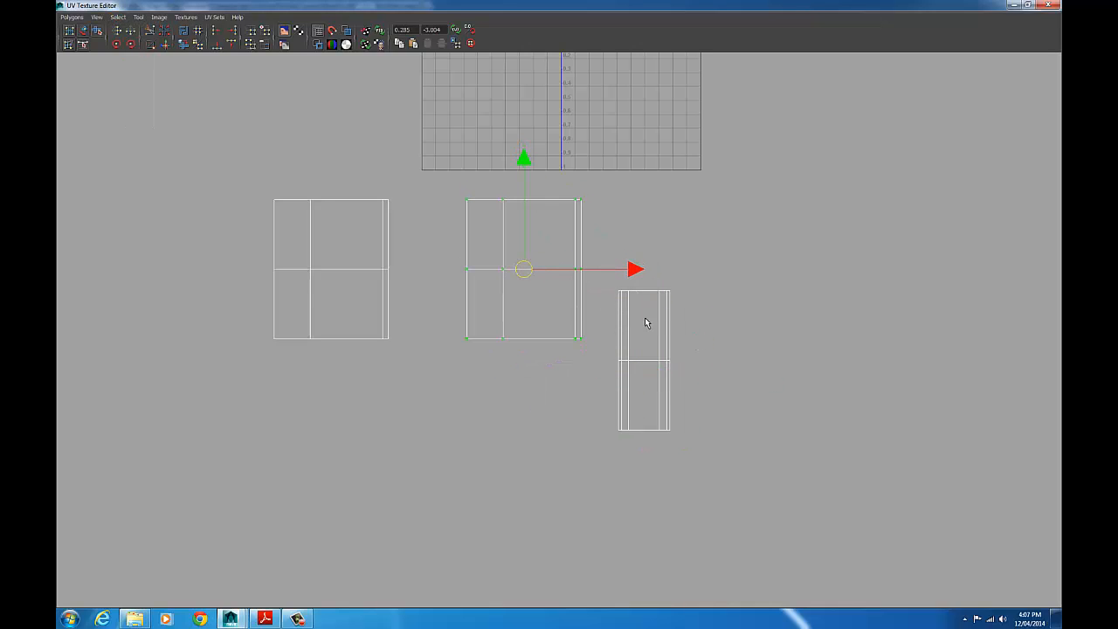
pyautogui.moveTo(610, 288); pyautogui.dragTo(730, 468)
pyautogui.moveTo(653, 361); pyautogui.dragTo(431, 272)
# - Check in edge mode which edges of the second cover shell correspond to the adjacent border of the spine shell
pyautogui.moveTo(446, 226); pyautogui.dragTo(457, 220, button='right')
pyautogui.click(453, 226)
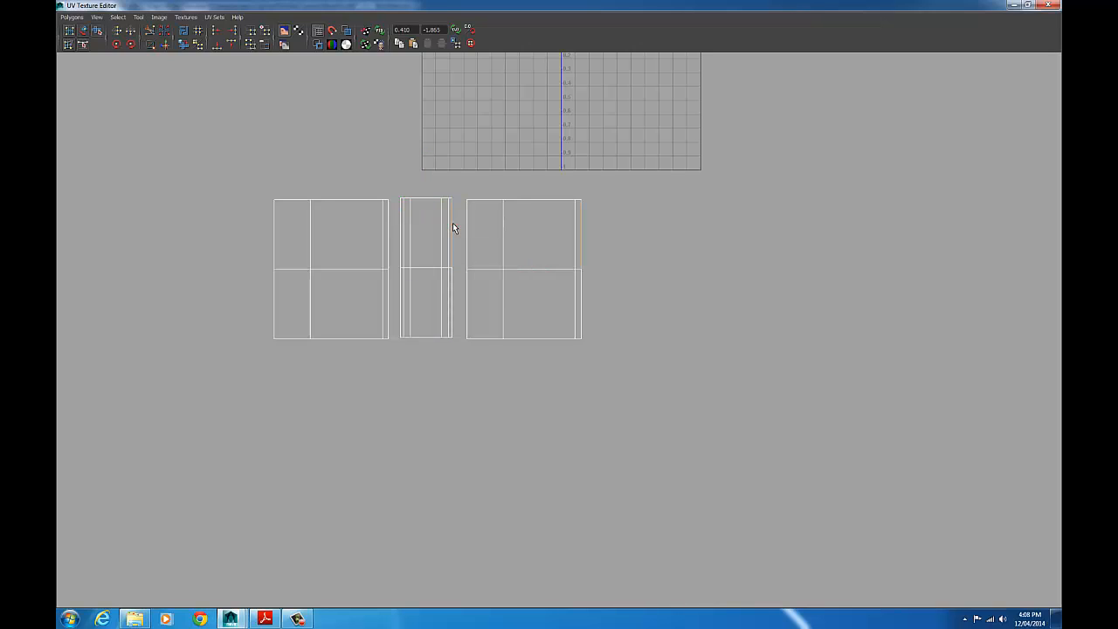
pyautogui.click(511, 303)
pyautogui.click(582, 231)
pyautogui.moveTo(464, 188); pyautogui.dragTo(567, 334)
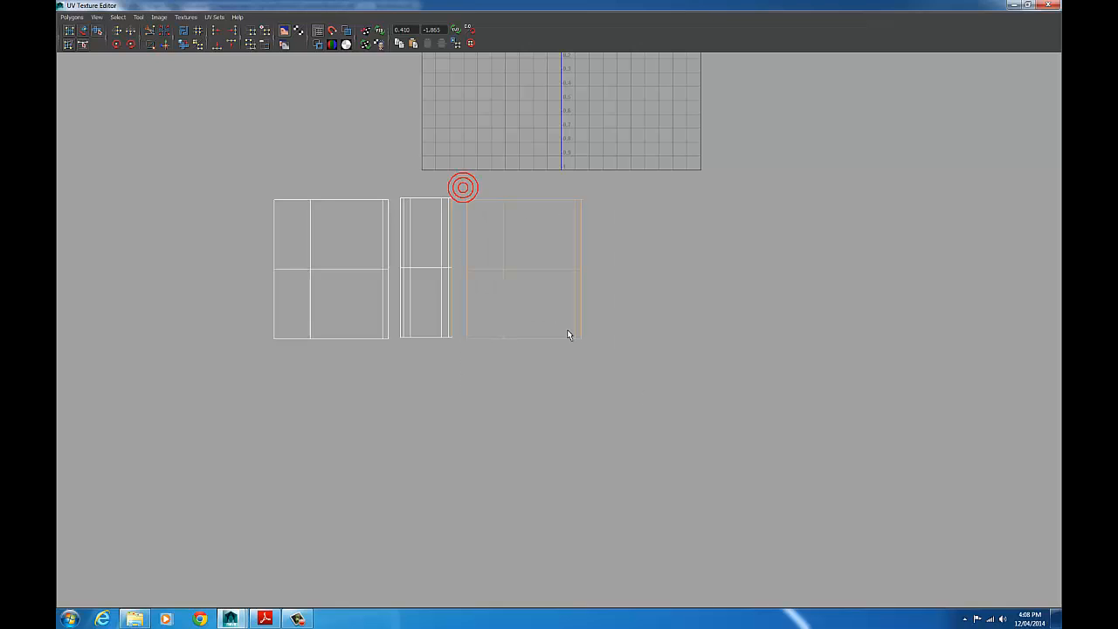
# - Flip the second cover's UV shell horizontally and move it close beside the spine shell
pyautogui.moveTo(503, 202); pyautogui.dragTo(533, 205, button='right')
pyautogui.moveTo(459, 189); pyautogui.dragTo(676, 437)
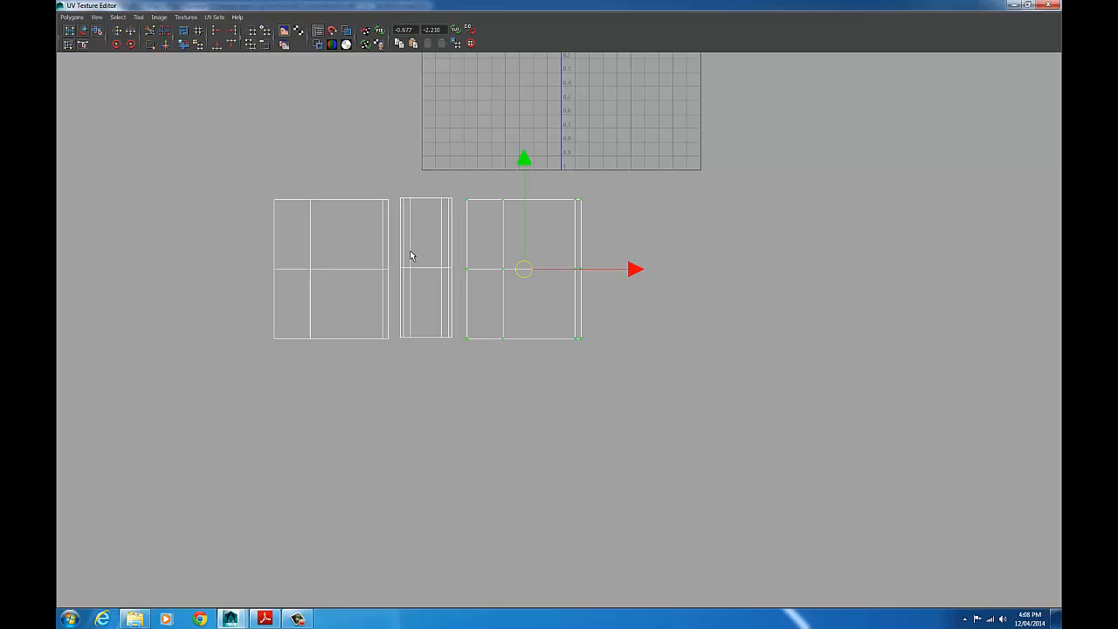
pyautogui.click(118, 33)
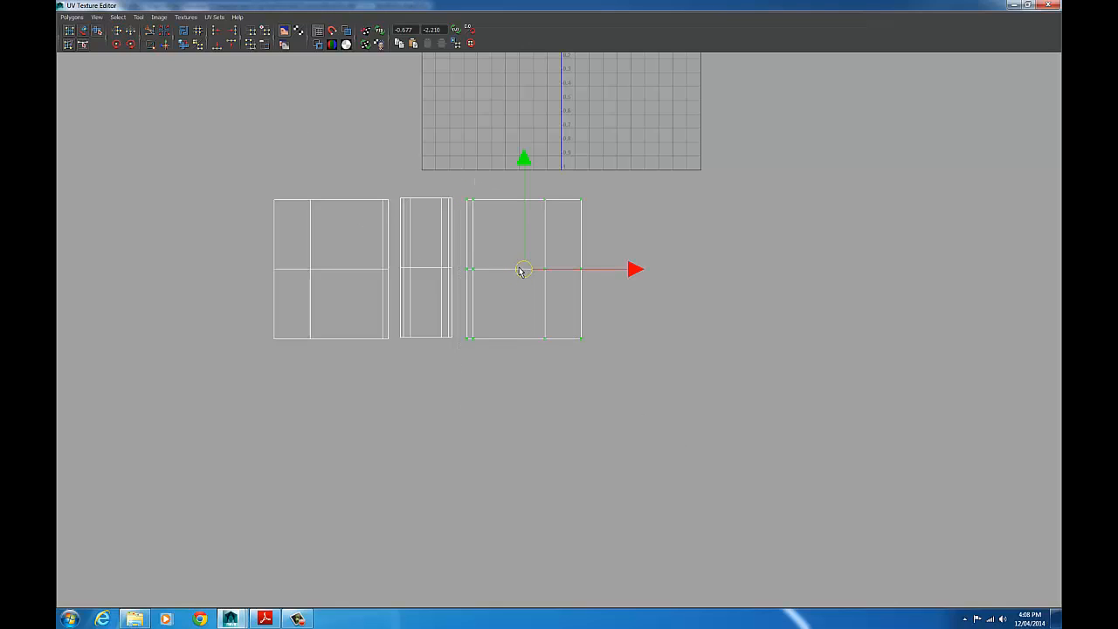
pyautogui.moveTo(520, 270); pyautogui.dragTo(516, 266)
# - Check in edge mode which border edges correspond between the spine shell and the two cover shells
pyautogui.rightClick(460, 227)
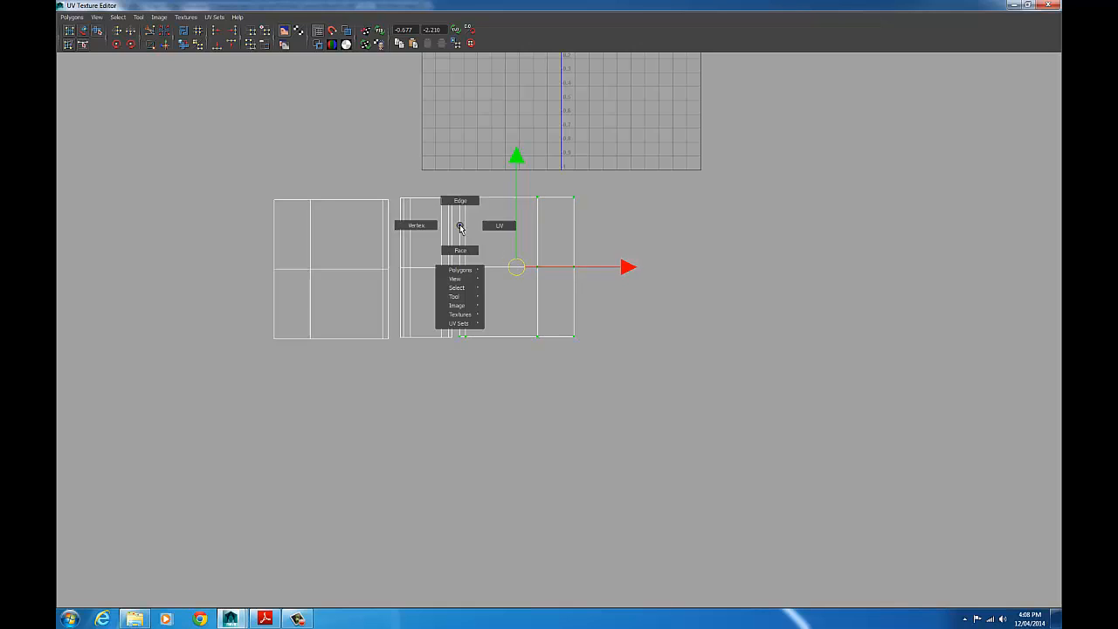
pyautogui.click(456, 205)
pyautogui.click(453, 213)
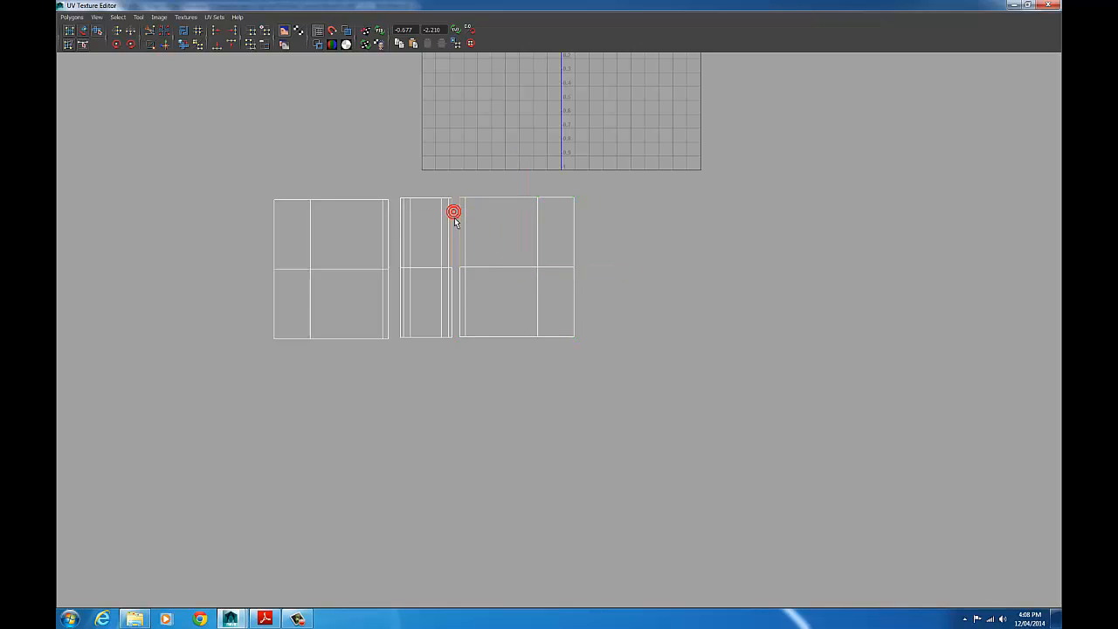
pyautogui.click(458, 283)
pyautogui.click(386, 209)
# - Move the first cover shell close to the spine shell at matching height, and shift the second cover shell closer to the spine
pyautogui.moveTo(311, 201); pyautogui.dragTo(350, 198, button='right')
pyautogui.moveTo(234, 165); pyautogui.dragTo(396, 380)
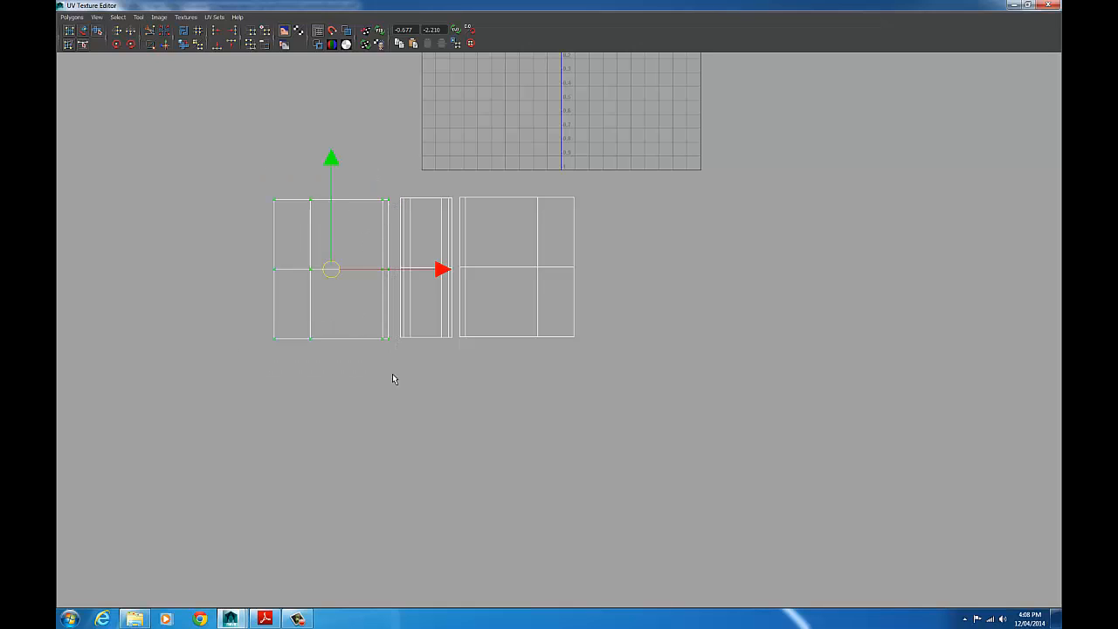
pyautogui.moveTo(440, 268); pyautogui.dragTo(450, 270)
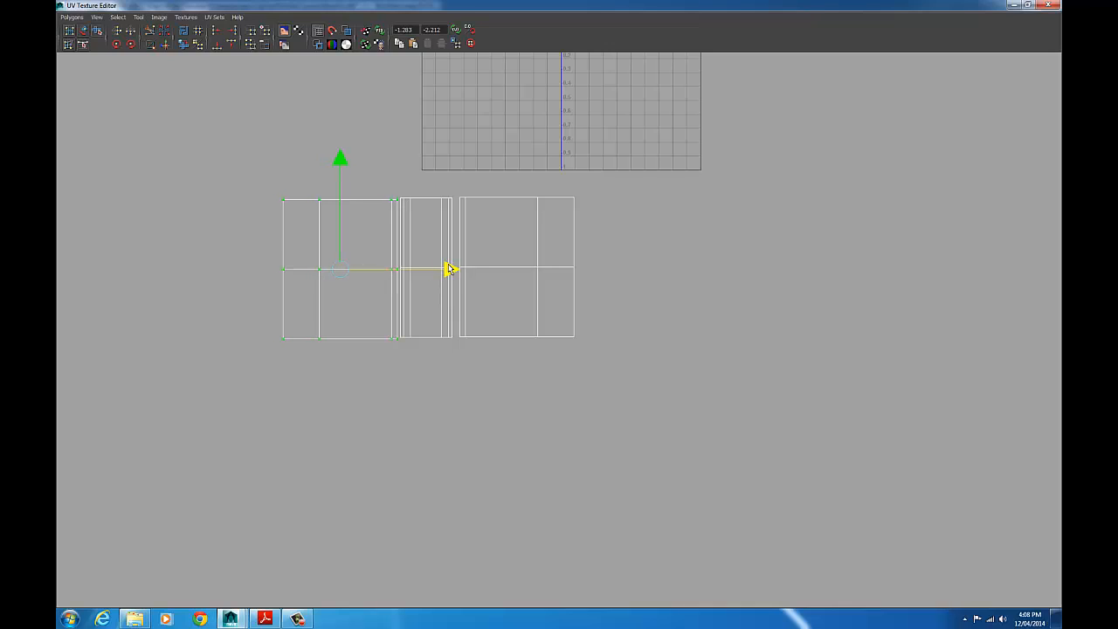
pyautogui.moveTo(338, 161); pyautogui.dragTo(338, 160)
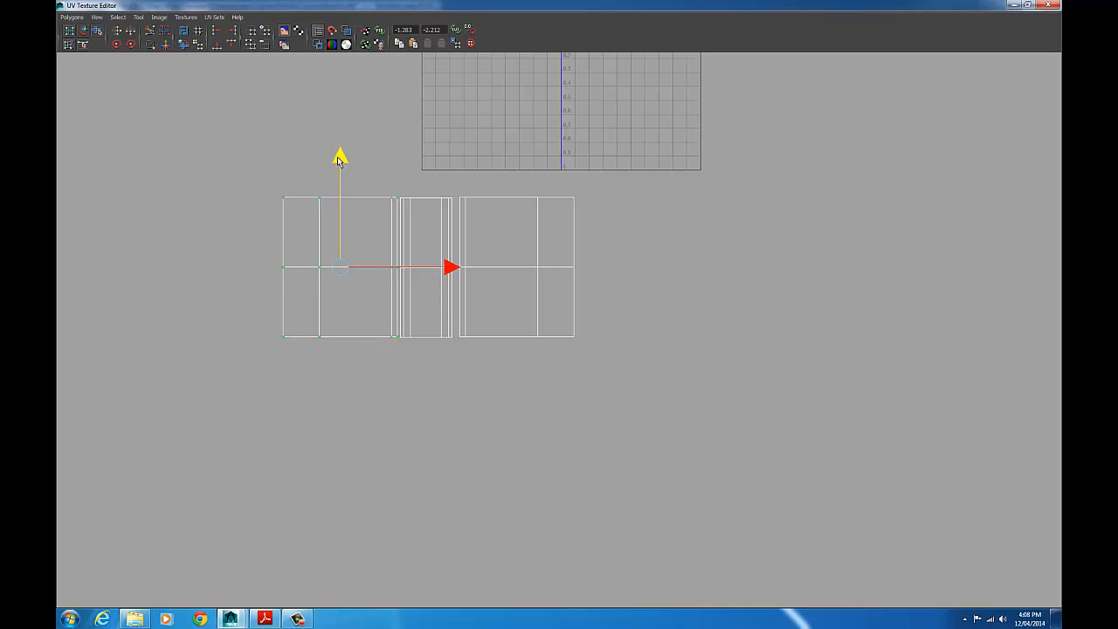
pyautogui.moveTo(455, 186); pyautogui.dragTo(650, 374)
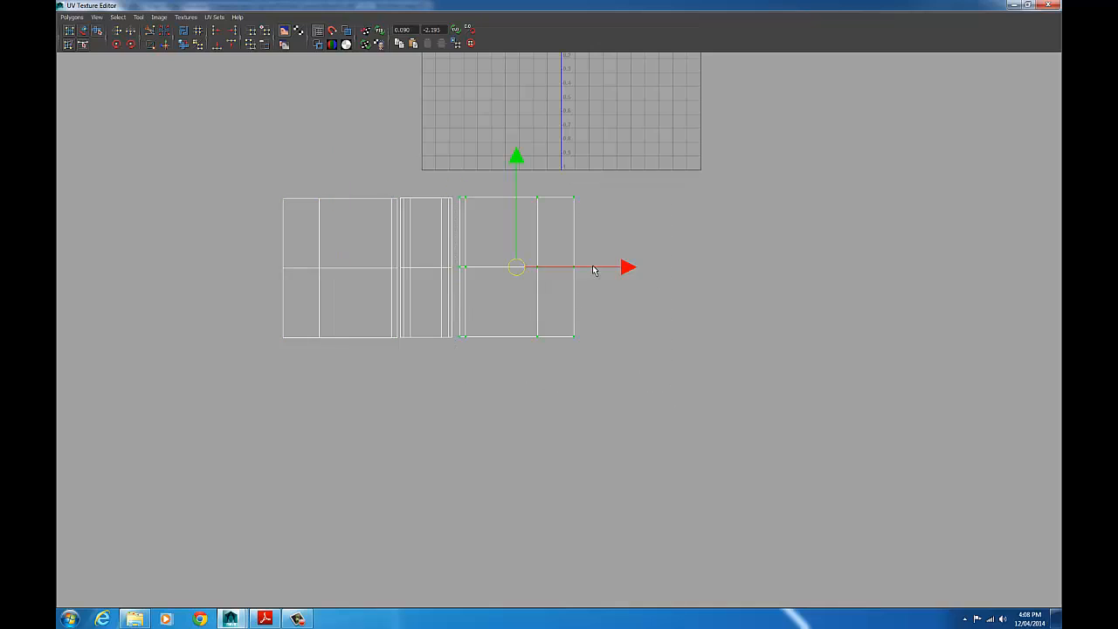
pyautogui.moveTo(623, 268); pyautogui.dragTo(618, 268)
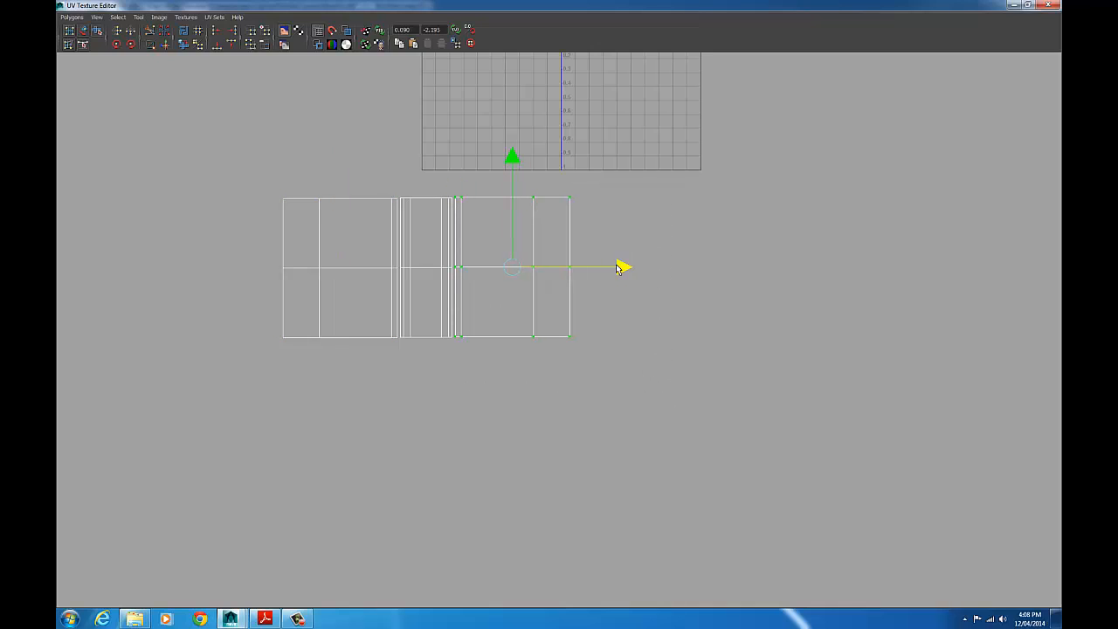
# - Select the upper and lower shared border edges between the spine and second cover shells and sew them together
pyautogui.moveTo(460, 223); pyautogui.dragTo(457, 194, button='right')
pyautogui.click(454, 220)
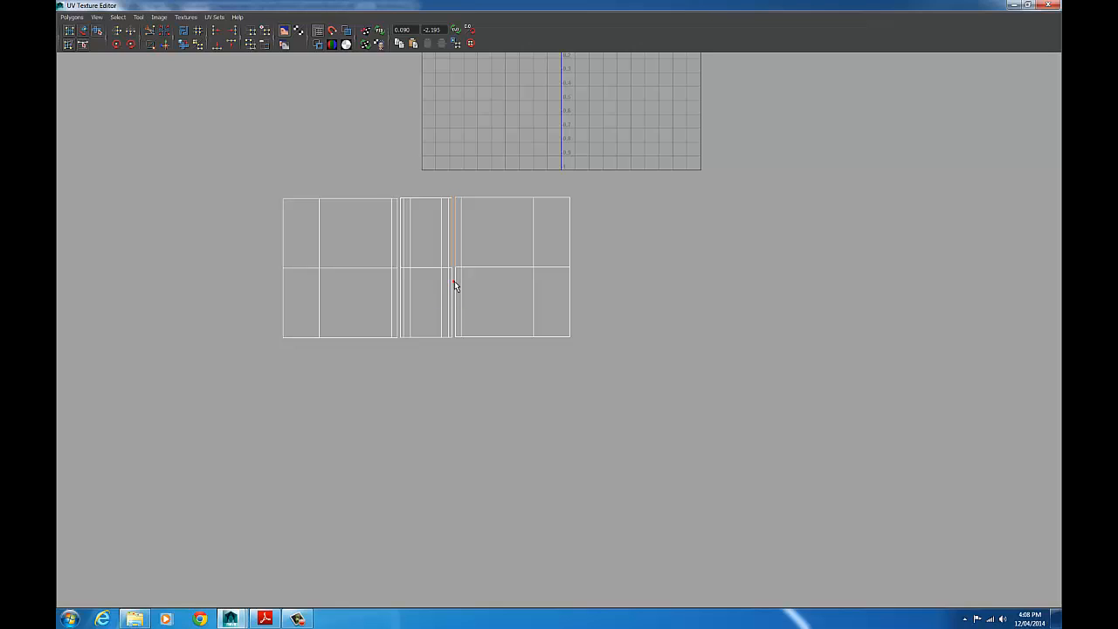
pyautogui.keyDown('shift'); pyautogui.click(454, 280); pyautogui.keyUp('shift')
pyautogui.click(79, 19)
pyautogui.click(109, 276)
# - Try to sew the first cover shell to the spine shell along their adjacent border
pyautogui.click(397, 211)
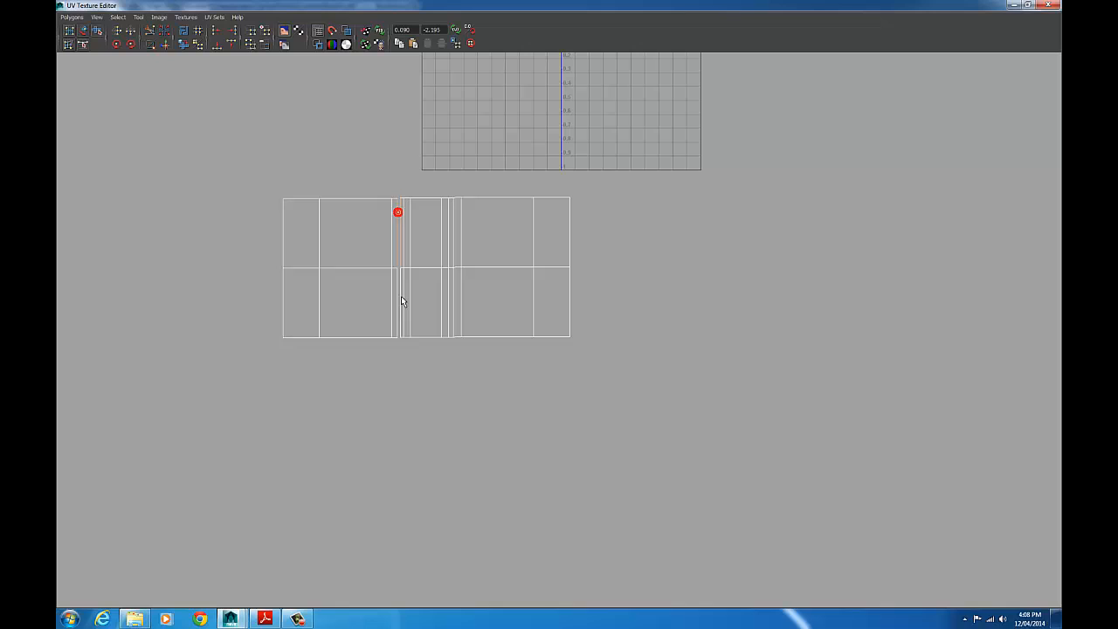
pyautogui.click(71, 17)
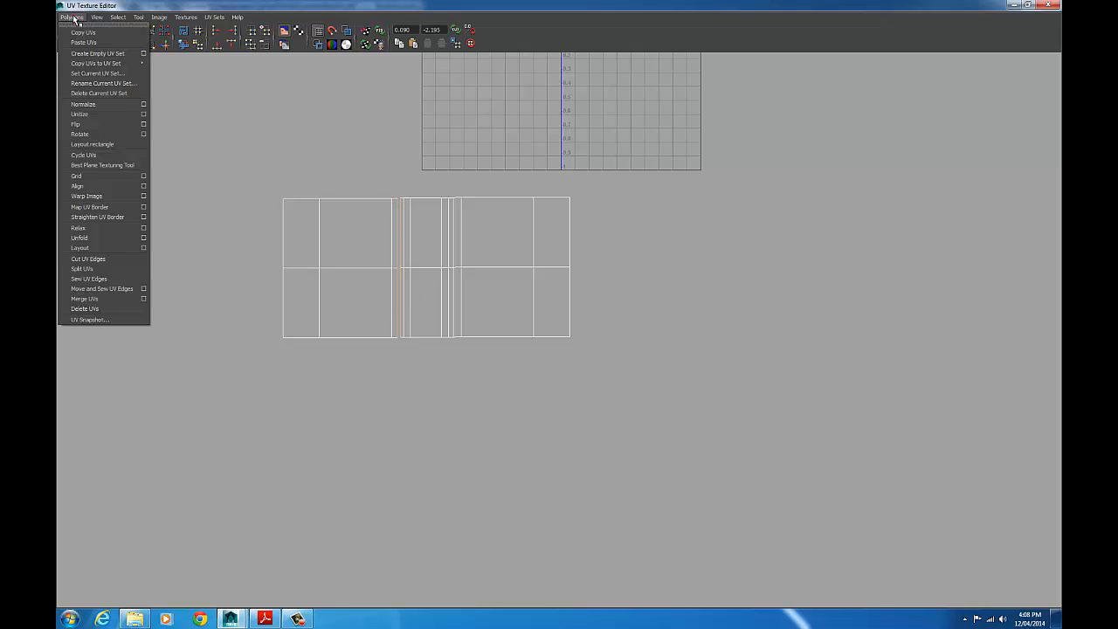
pyautogui.click(103, 276)
pyautogui.click(589, 376)
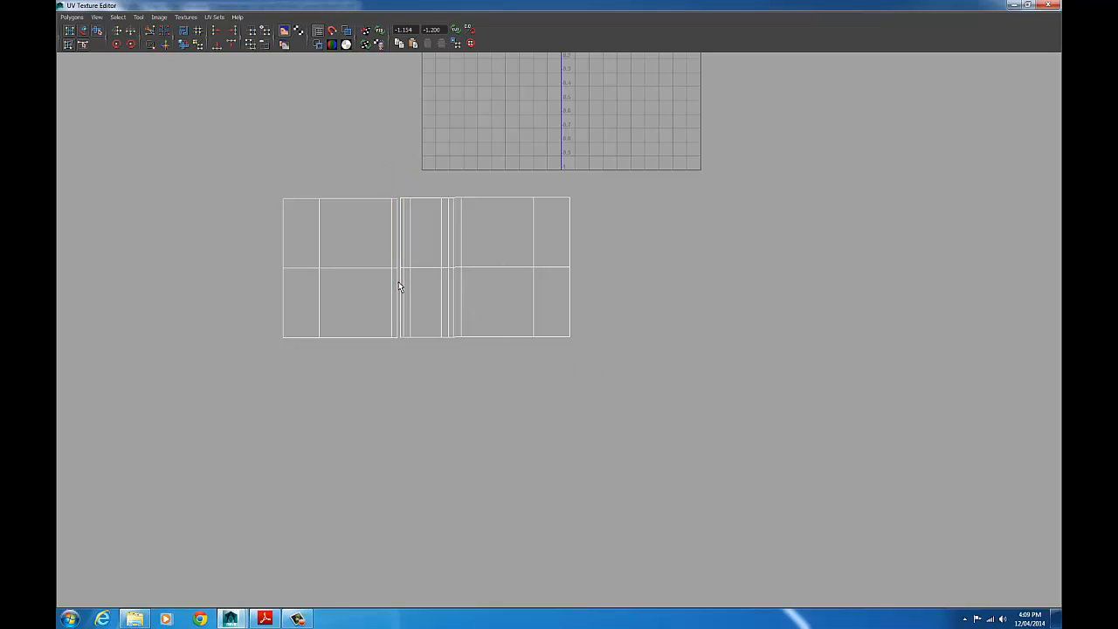
# - Reselect the shared border edges of the first cover and spine shells and sew these UV edges
pyautogui.moveTo(399, 281); pyautogui.dragTo(396, 249, button='right')
pyautogui.click(396, 249)
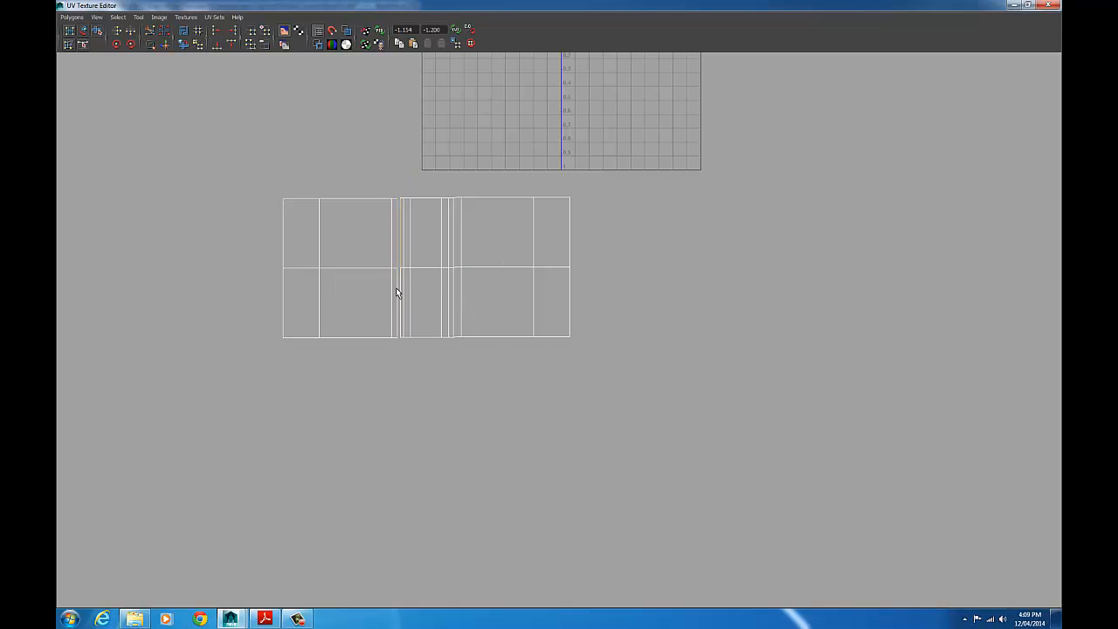
pyautogui.click(71, 18)
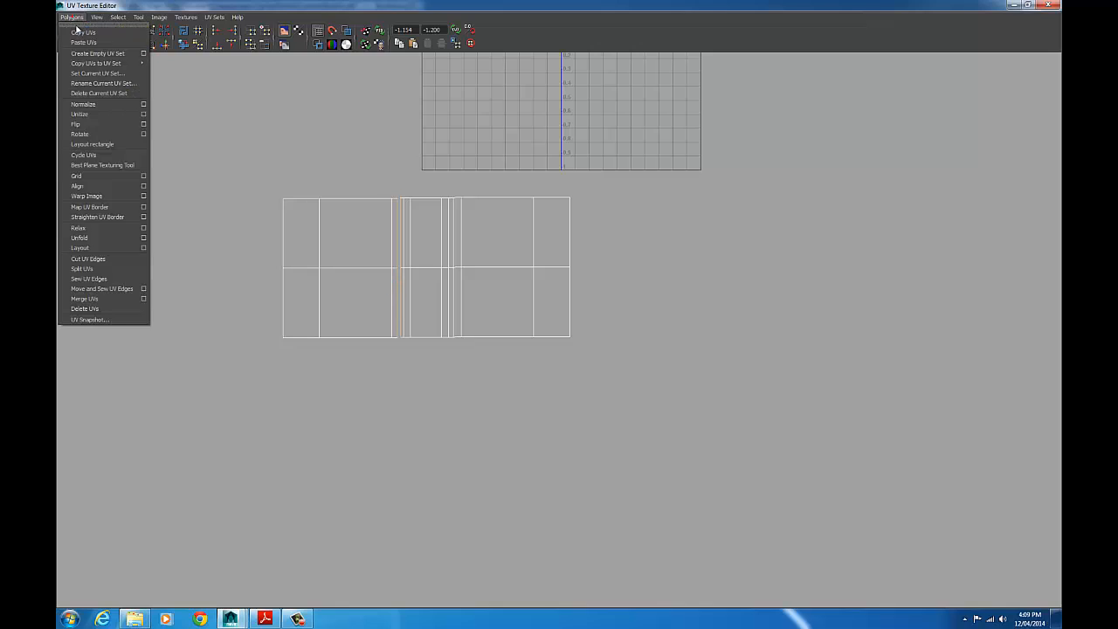
pyautogui.click(108, 279)
pyautogui.click(633, 305)
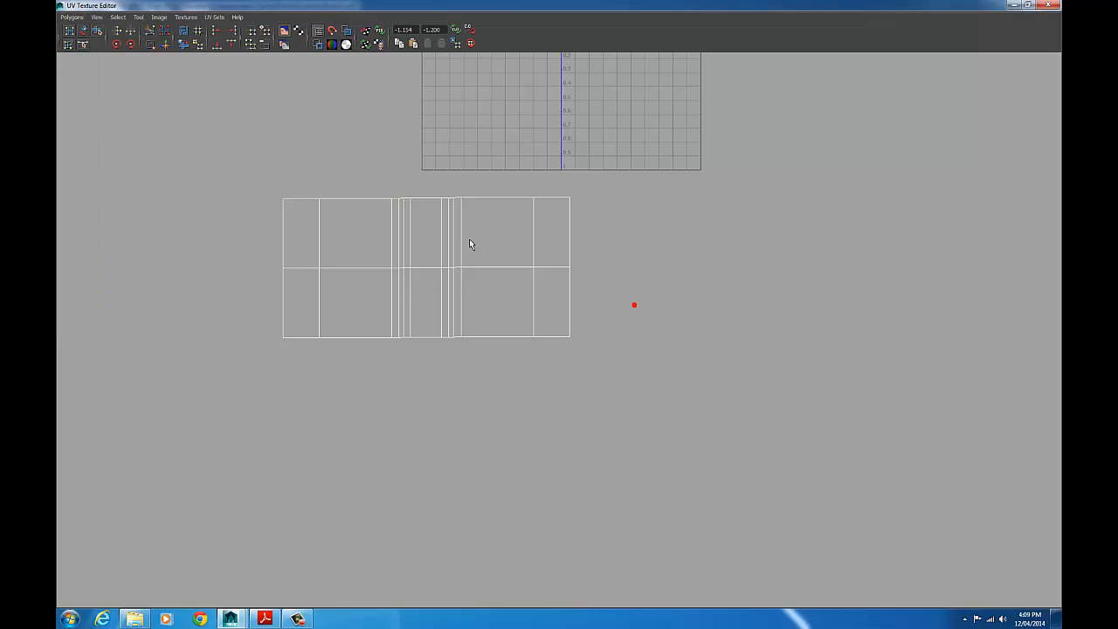
# - Select all UVs of the joined covers-and-spine shell, move it to the right and down below the UV grid, and restore the editor window
pyautogui.moveTo(468, 236); pyautogui.dragTo(508, 236, button='right')
pyautogui.moveTo(224, 173); pyautogui.dragTo(629, 368)
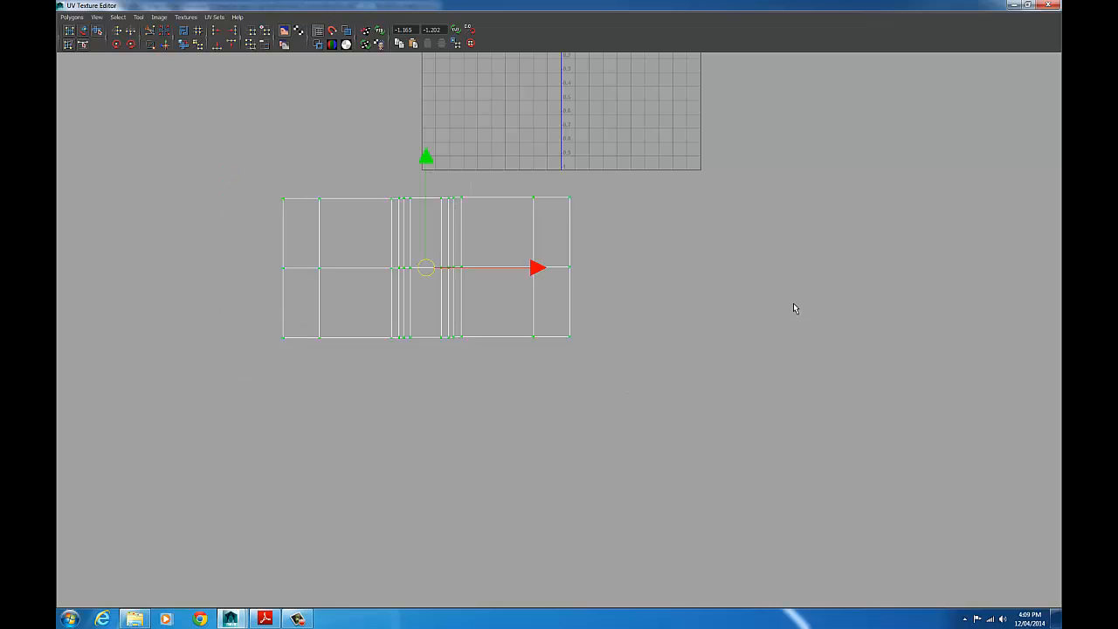
pyautogui.keyDown('alt'); pyautogui.moveTo(765, 302); pyautogui.dragTo(314, 284, button='right'); pyautogui.keyUp('alt')
pyautogui.moveTo(478, 293); pyautogui.dragTo(575, 333)
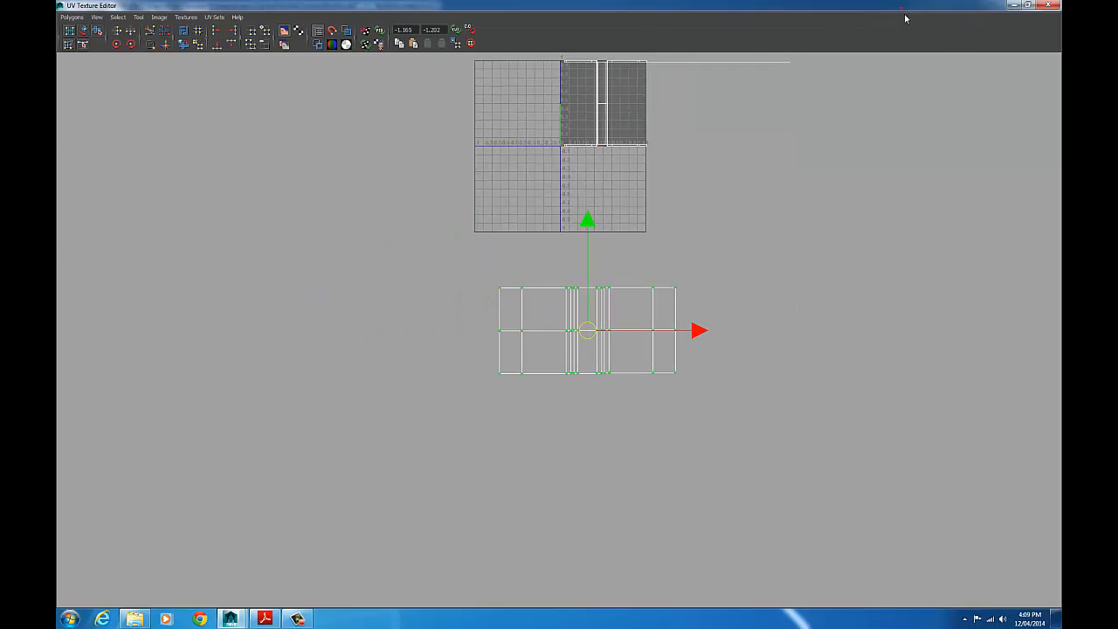
pyautogui.moveTo(900, 7); pyautogui.dragTo(840, 71)
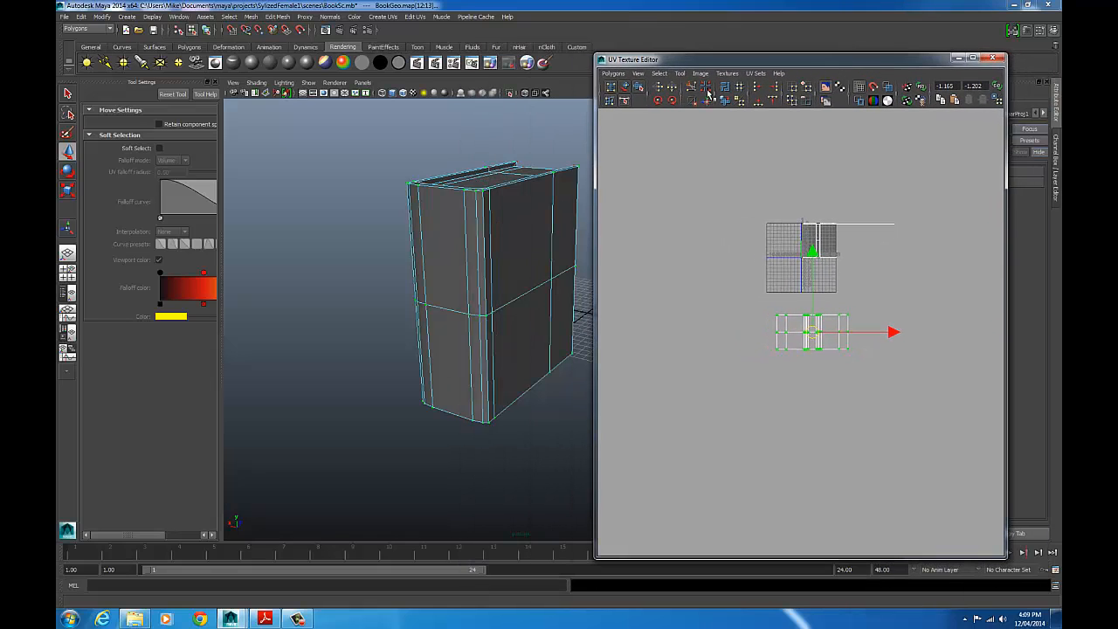
# - Save the scene under the new name book2 in the project's scenes folder
pyautogui.click(65, 17)
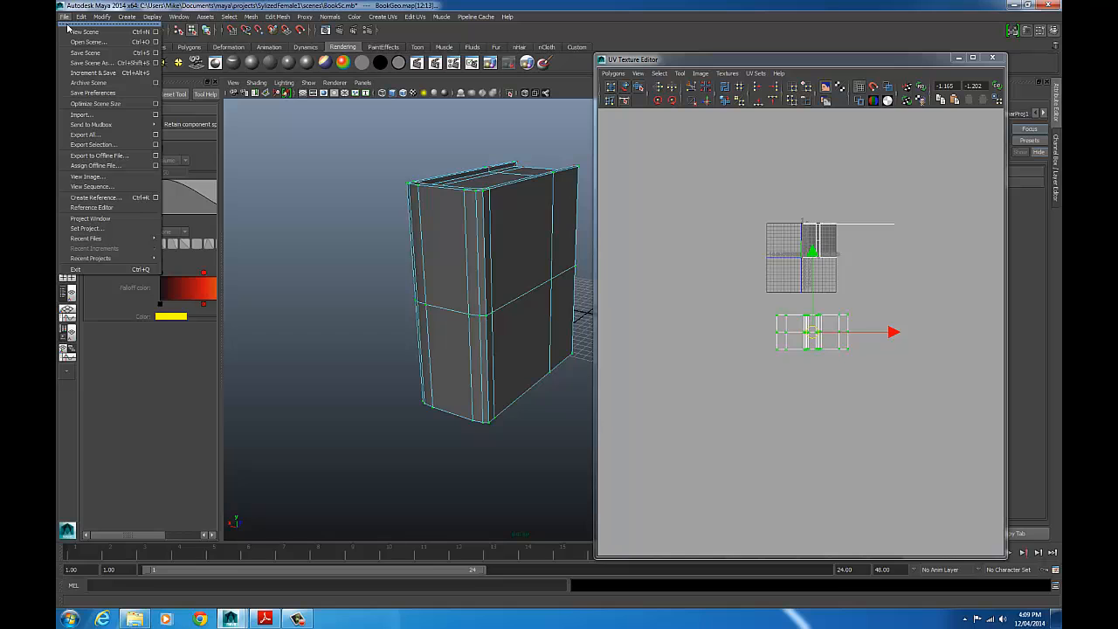
pyautogui.click(87, 63)
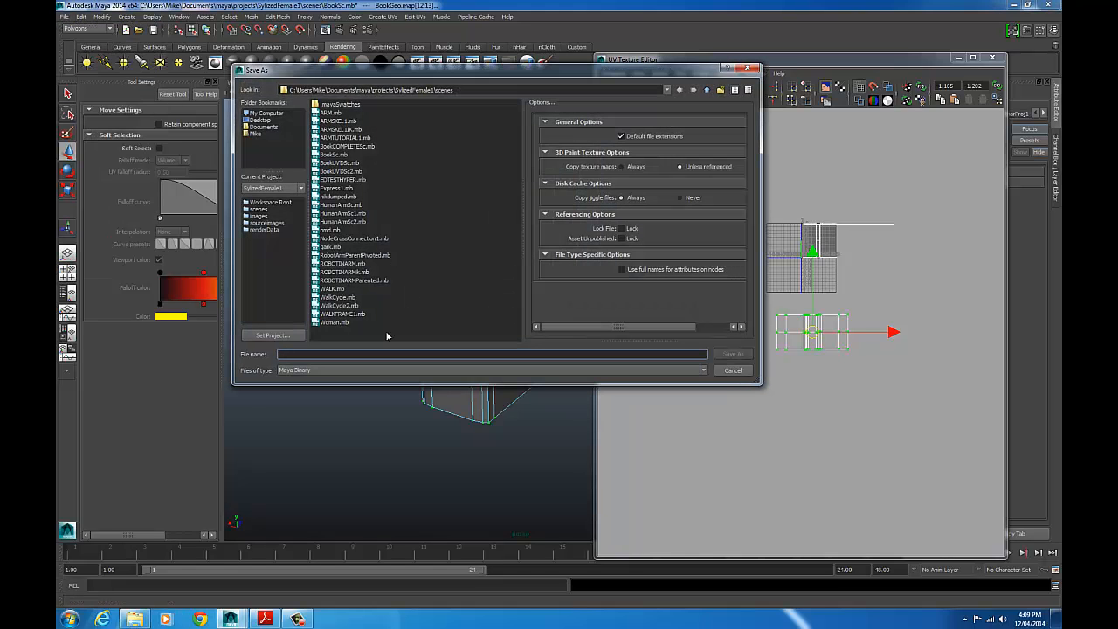
pyautogui.write('book')
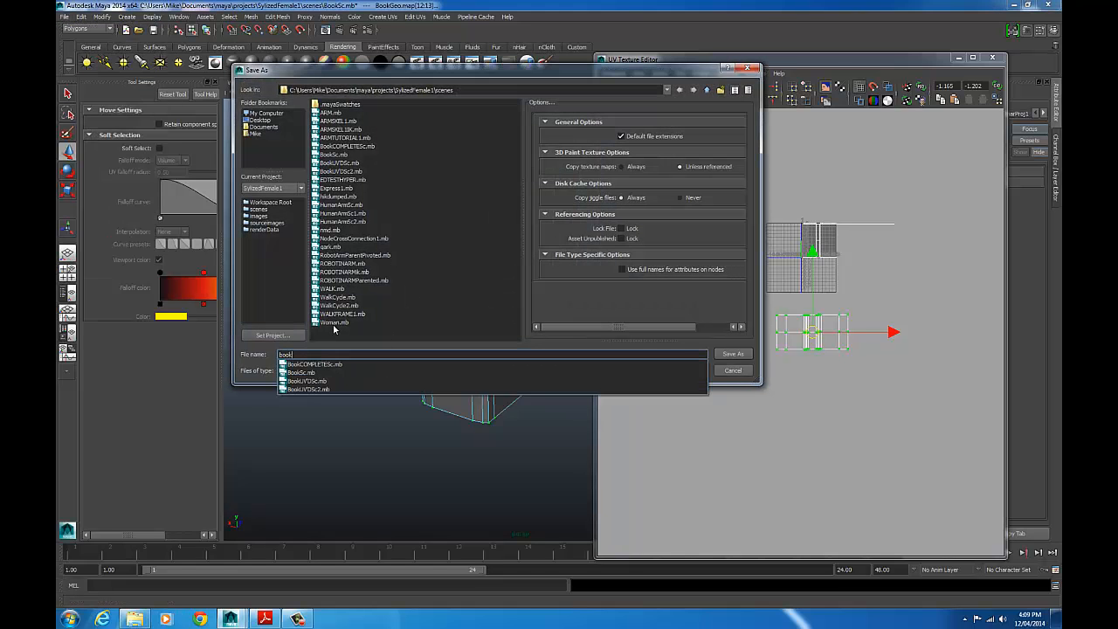
pyautogui.write('2')
pyautogui.press('Return')
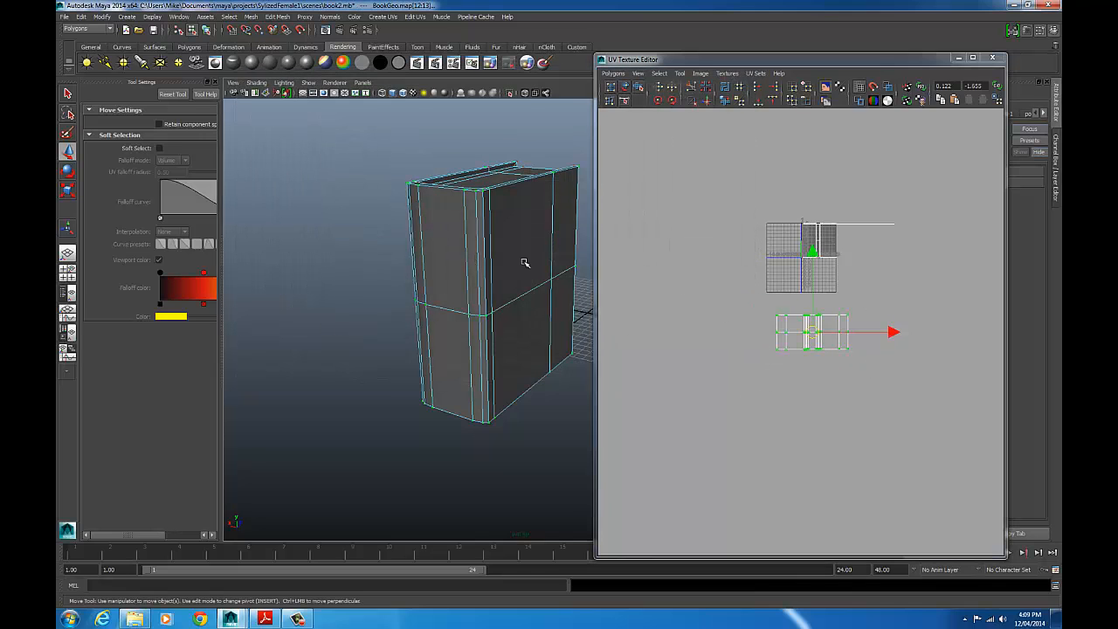
# - Select all the faces on the top of the book's page block, undoing any stray face selection
pyautogui.keyDown('alt'); pyautogui.moveTo(524, 256); pyautogui.dragTo(376, 277); pyautogui.keyUp('alt')
pyautogui.keyDown('alt'); pyautogui.moveTo(500, 270); pyautogui.dragTo(414, 262, button='middle'); pyautogui.keyUp('alt')
pyautogui.keyDown('alt'); pyautogui.moveTo(413, 262); pyautogui.dragTo(457, 267); pyautogui.keyUp('alt')
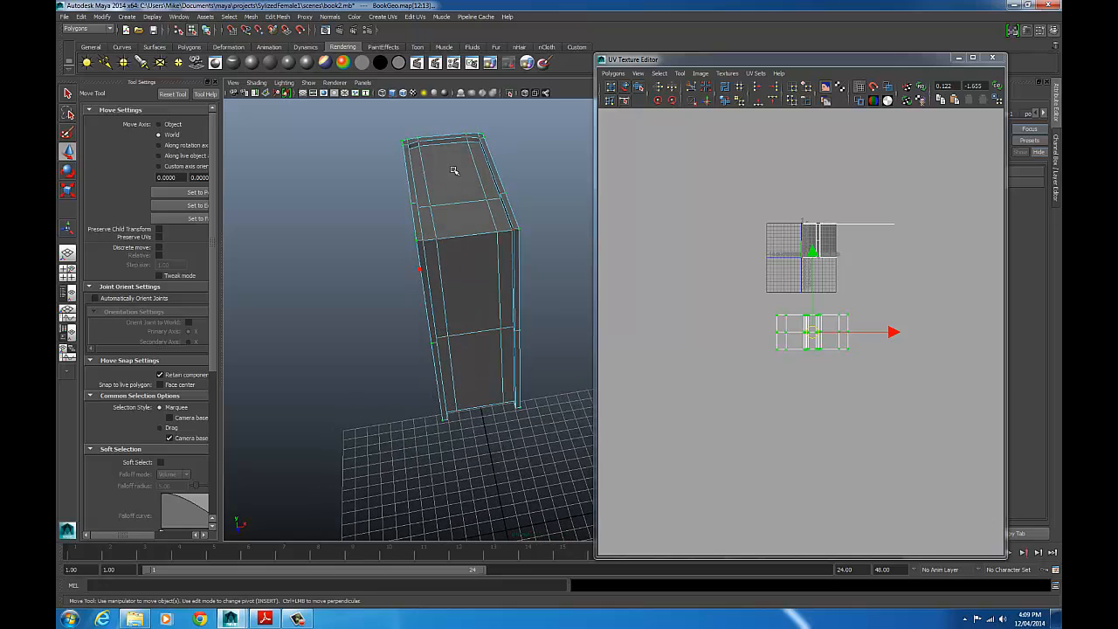
pyautogui.moveTo(453, 164); pyautogui.dragTo(454, 188, button='right')
pyautogui.click(461, 164)
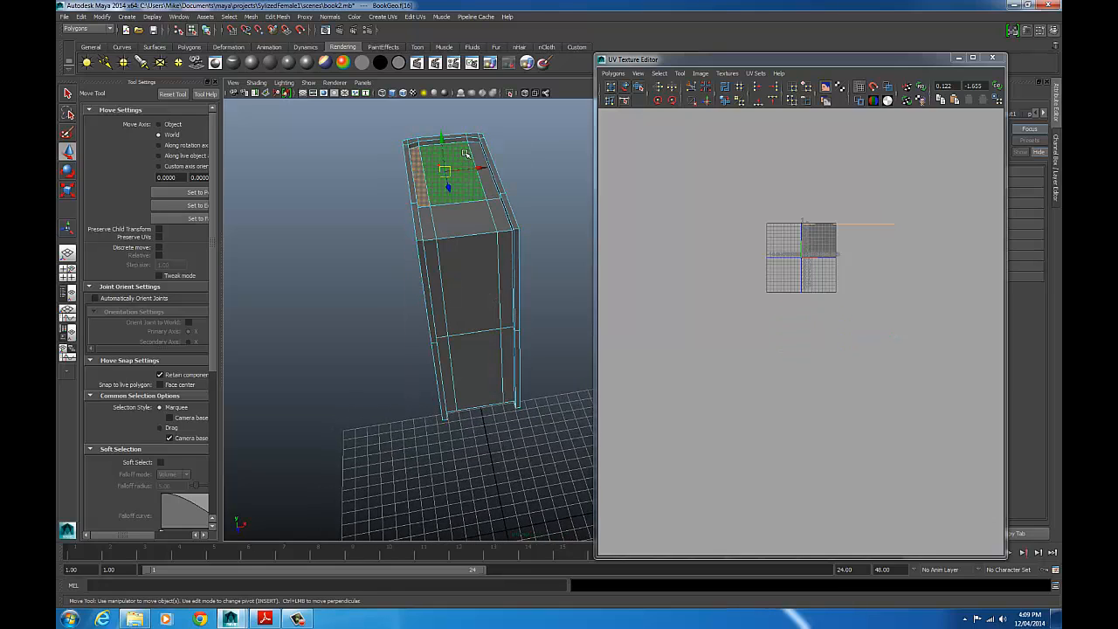
pyautogui.keyDown('shift'); pyautogui.click(474, 149); pyautogui.keyUp('shift')
pyautogui.keyDown('shift'); pyautogui.click(432, 224); pyautogui.keyUp('shift')
pyautogui.keyDown('shift'); pyautogui.click(472, 219); pyautogui.keyUp('shift')
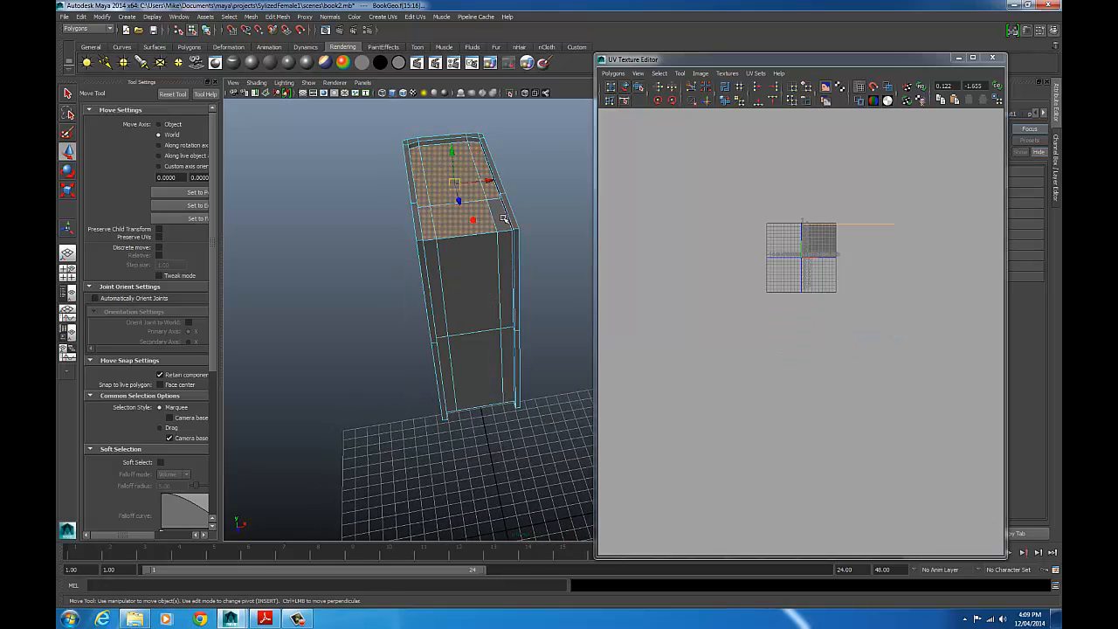
pyautogui.keyDown('shift'); pyautogui.click(501, 220); pyautogui.keyUp('shift')
pyautogui.keyDown('shift'); pyautogui.moveTo(496, 346); pyautogui.dragTo(508, 225); pyautogui.keyUp('shift')
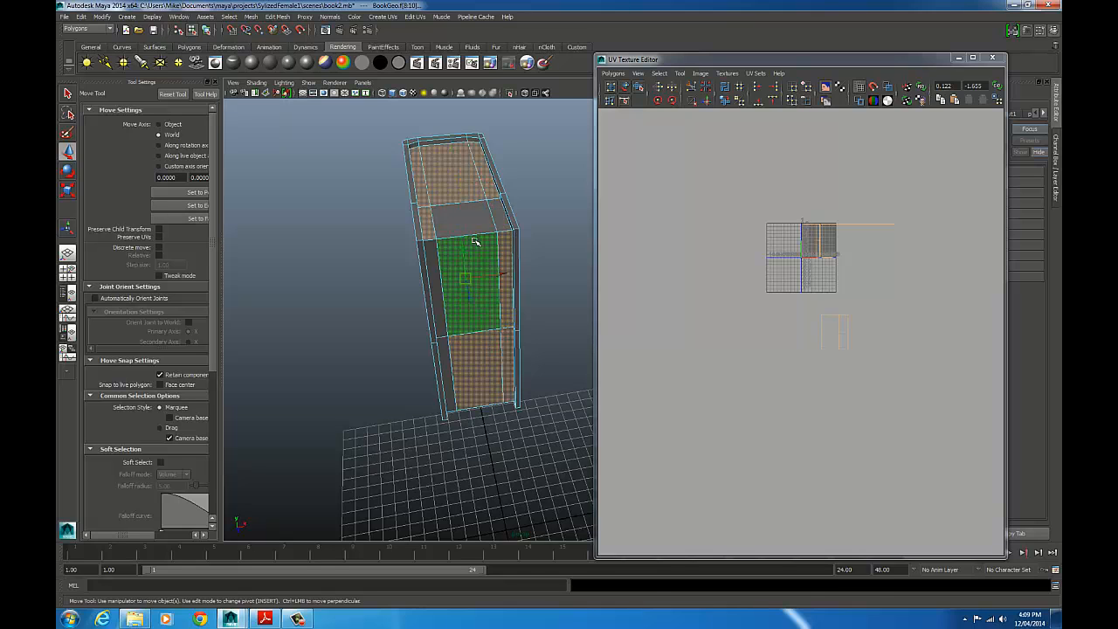
pyautogui.hotkey('ctrl', 'z')
# - Add all the faces on the underside of the page block to the selection
pyautogui.keyDown('alt'); pyautogui.moveTo(513, 320); pyautogui.dragTo(436, 362); pyautogui.keyUp('alt')
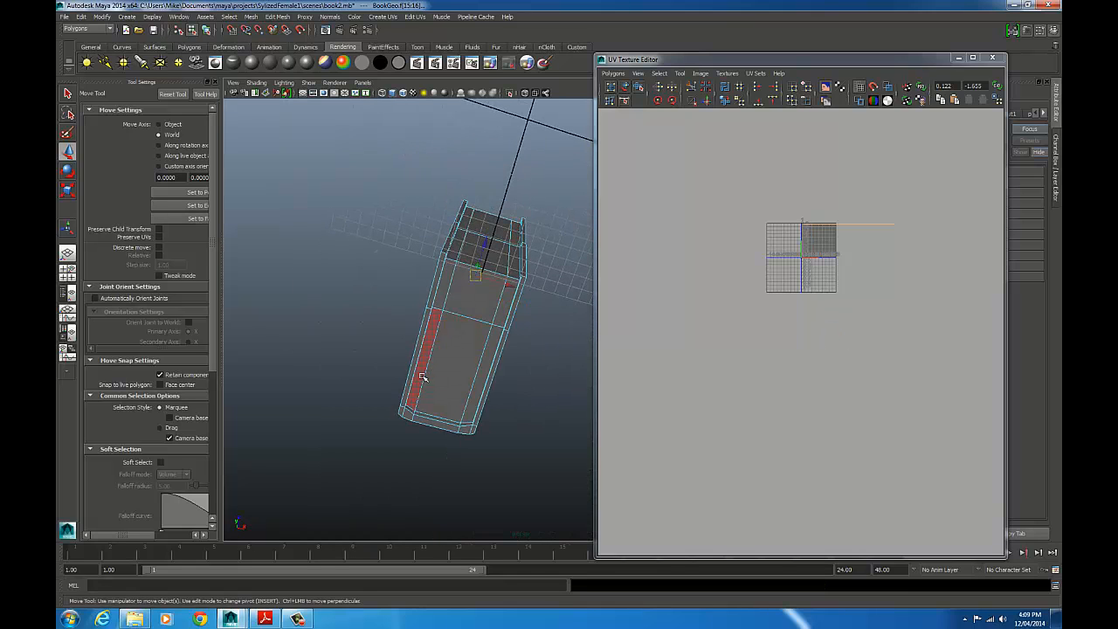
pyautogui.keyDown('shift'); pyautogui.click(421, 376); pyautogui.keyUp('shift')
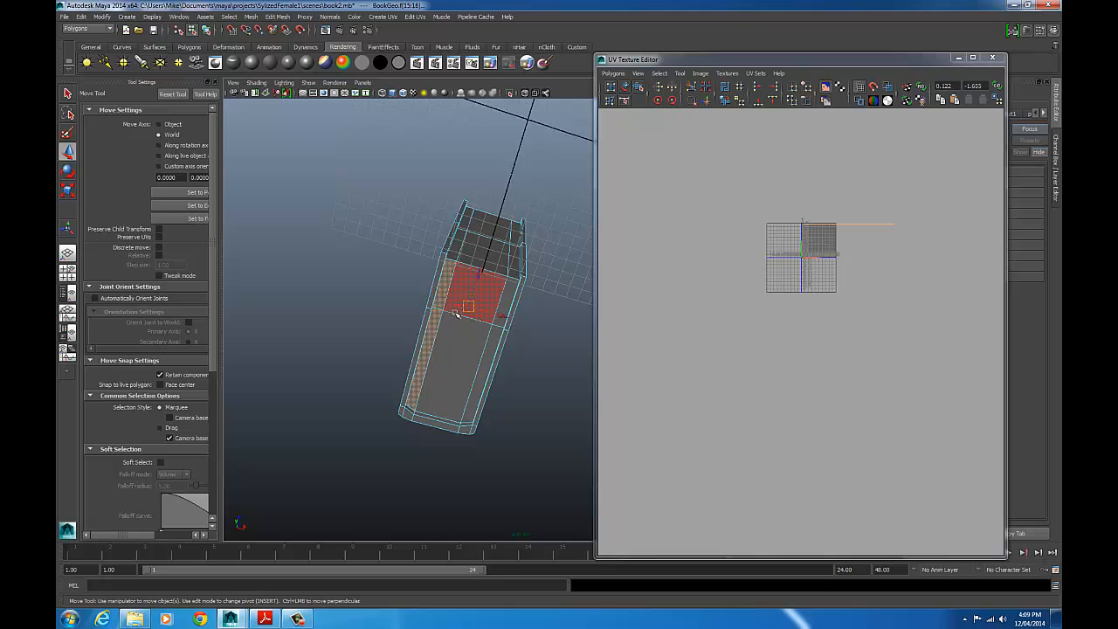
pyautogui.keyDown('shift'); pyautogui.click(445, 349); pyautogui.keyUp('shift')
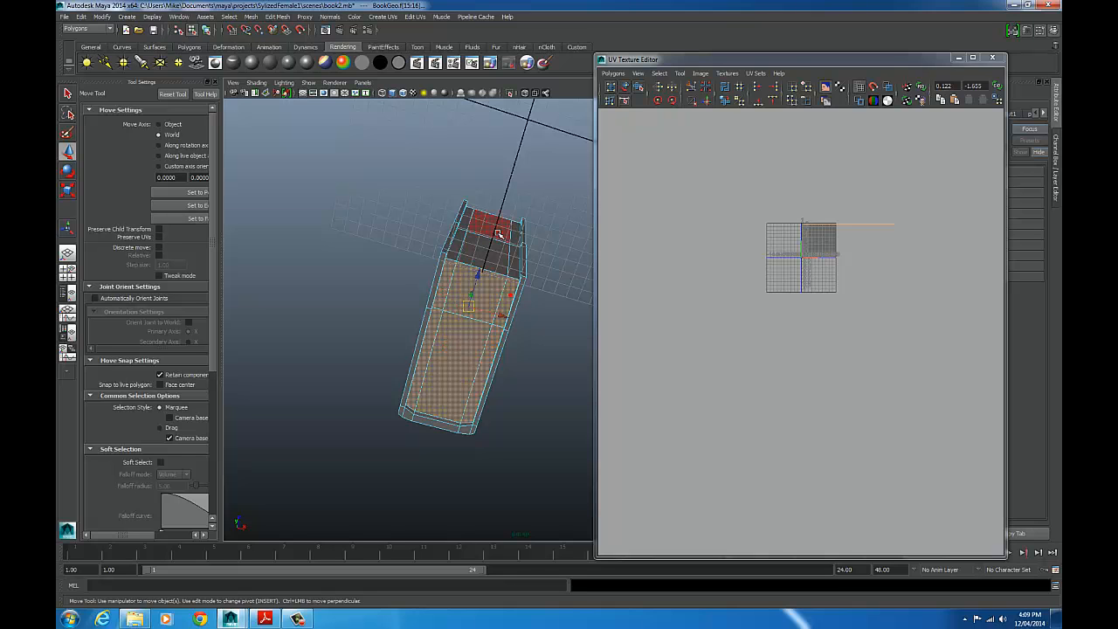
pyautogui.keyDown('alt'); pyautogui.moveTo(498, 234); pyautogui.dragTo(533, 297); pyautogui.keyUp('alt')
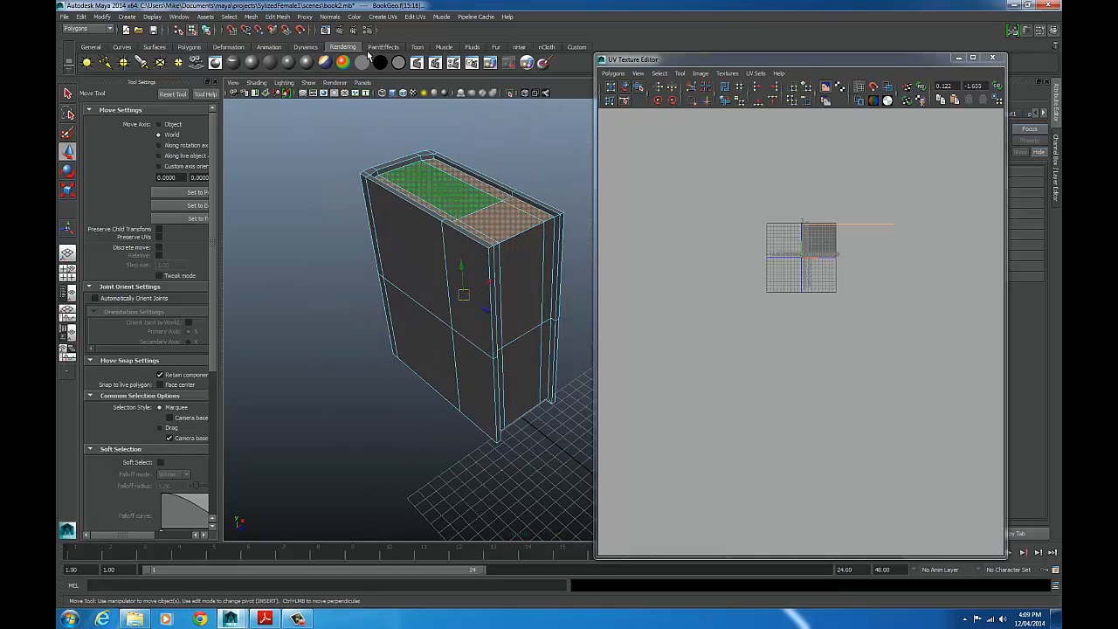
# - Apply a planar UV projection from the Y axis to the selected top and bottom page faces
pyautogui.click(382, 17)
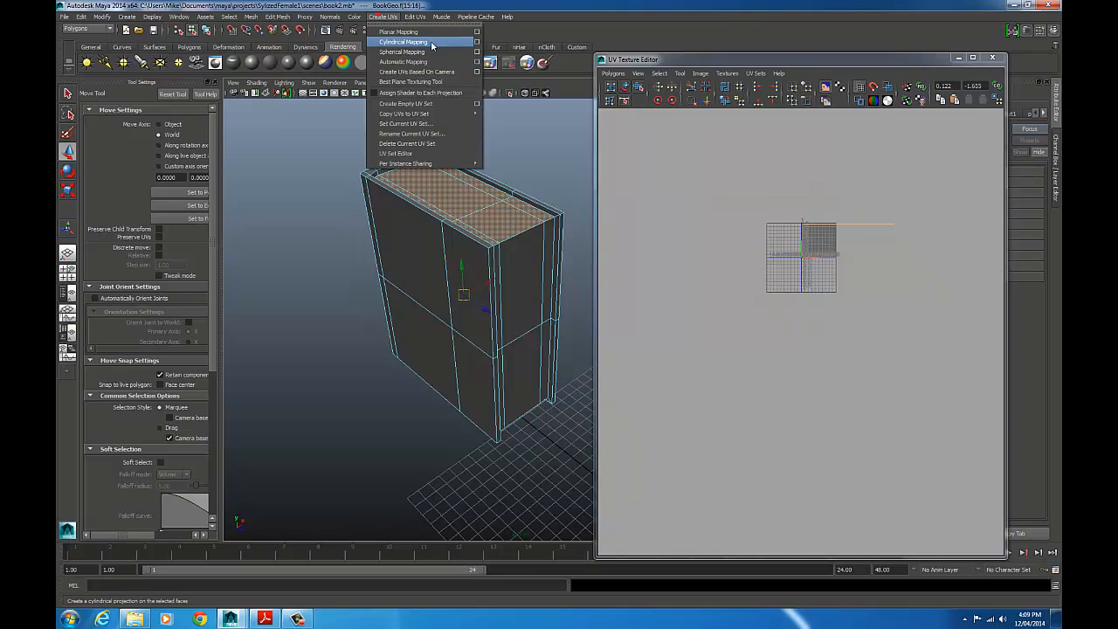
pyautogui.click(478, 33)
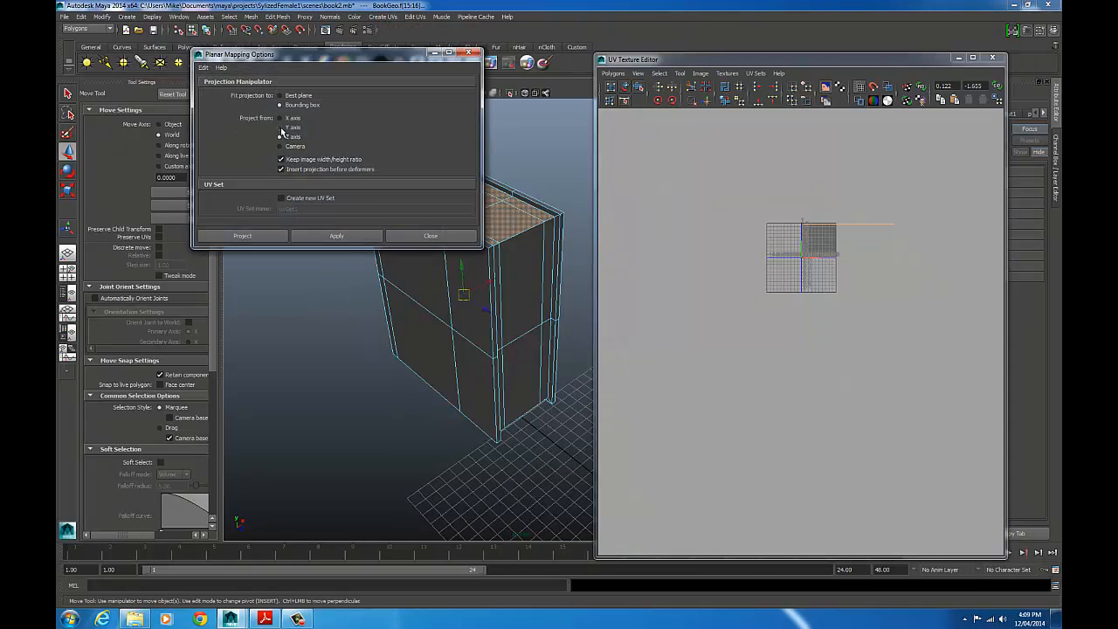
pyautogui.click(254, 238)
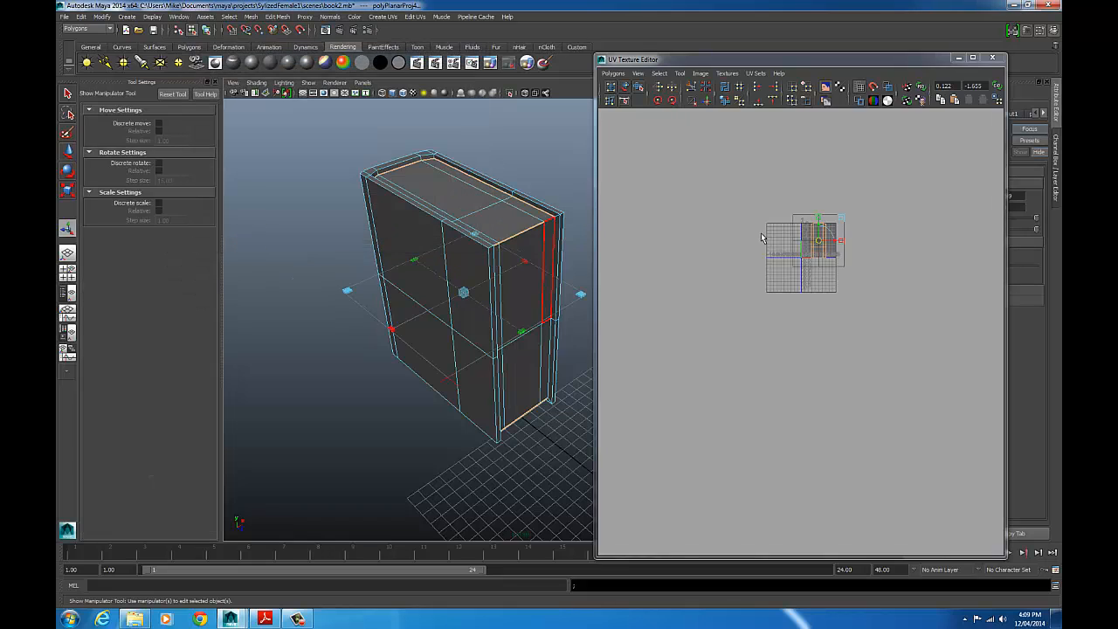
# - Move the projected page-face shell out of the UV grid to the empty area on its lower left and deselect it
pyautogui.keyDown('alt'); pyautogui.moveTo(783, 252); pyautogui.dragTo(821, 253, button='right'); pyautogui.keyUp('alt')
pyautogui.moveTo(827, 204); pyautogui.dragTo(680, 342)
pyautogui.keyDown('alt'); pyautogui.moveTo(777, 316); pyautogui.dragTo(865, 316, button='right'); pyautogui.keyUp('alt')
pyautogui.keyDown('alt'); pyautogui.moveTo(663, 338); pyautogui.dragTo(816, 298, button='middle'); pyautogui.keyUp('alt')
pyautogui.keyDown('alt'); pyautogui.moveTo(711, 310); pyautogui.dragTo(934, 300, button='right'); pyautogui.keyUp('alt')
pyautogui.click(829, 367)
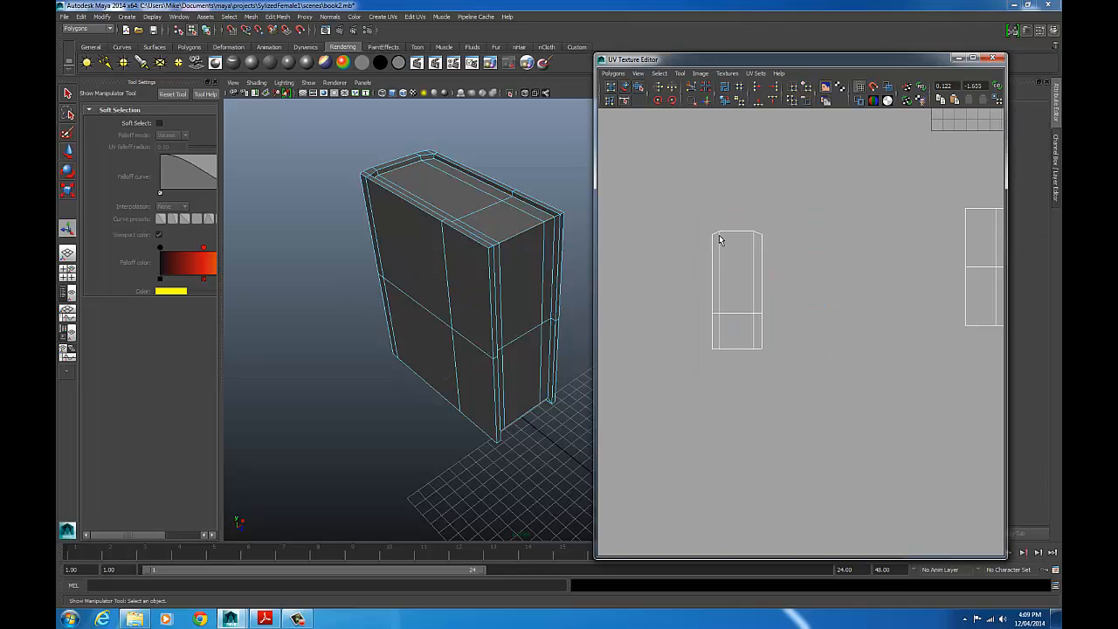
# - Select one of the two overlapping top and bottom page shells and move it to the right, clear of the other
pyautogui.moveTo(718, 240); pyautogui.dragTo(747, 237, button='right')
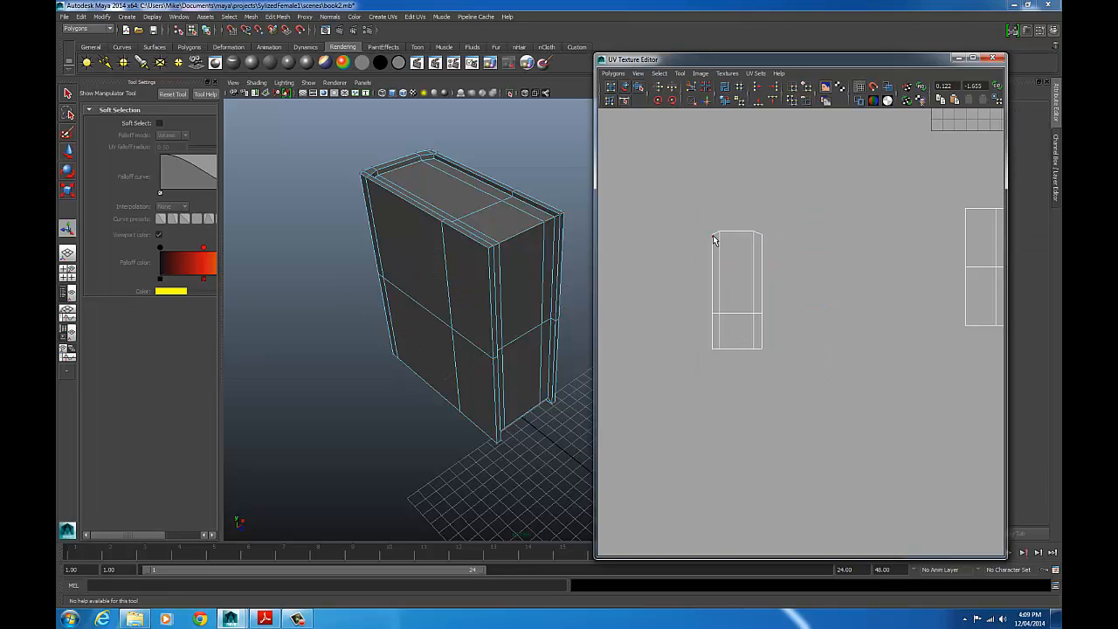
pyautogui.click(713, 239)
pyautogui.click(658, 73)
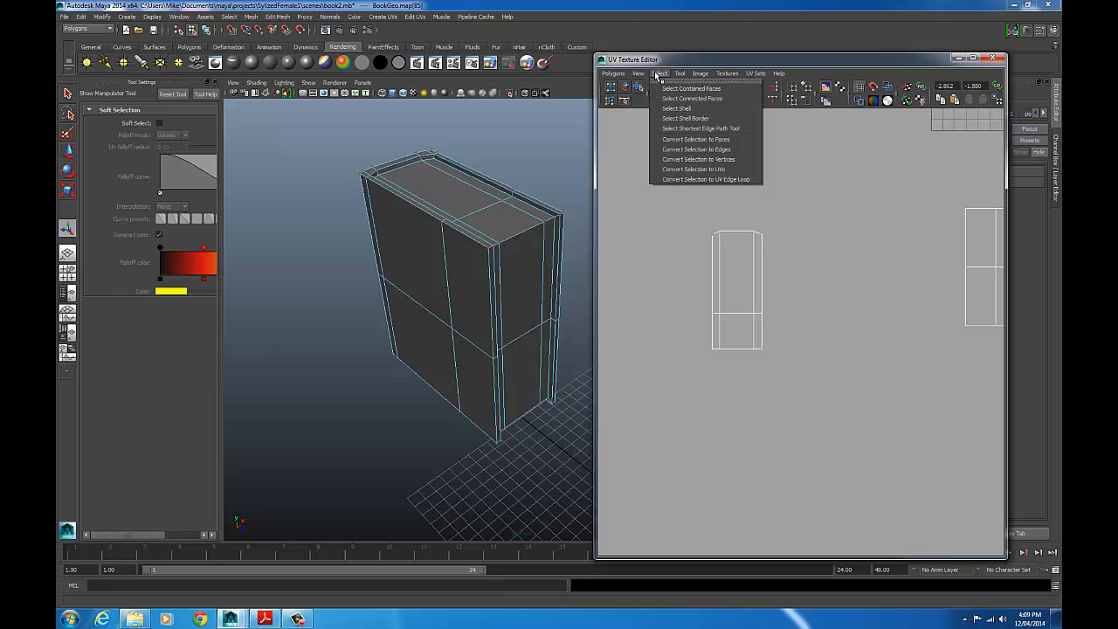
pyautogui.click(679, 109)
pyautogui.press('w')
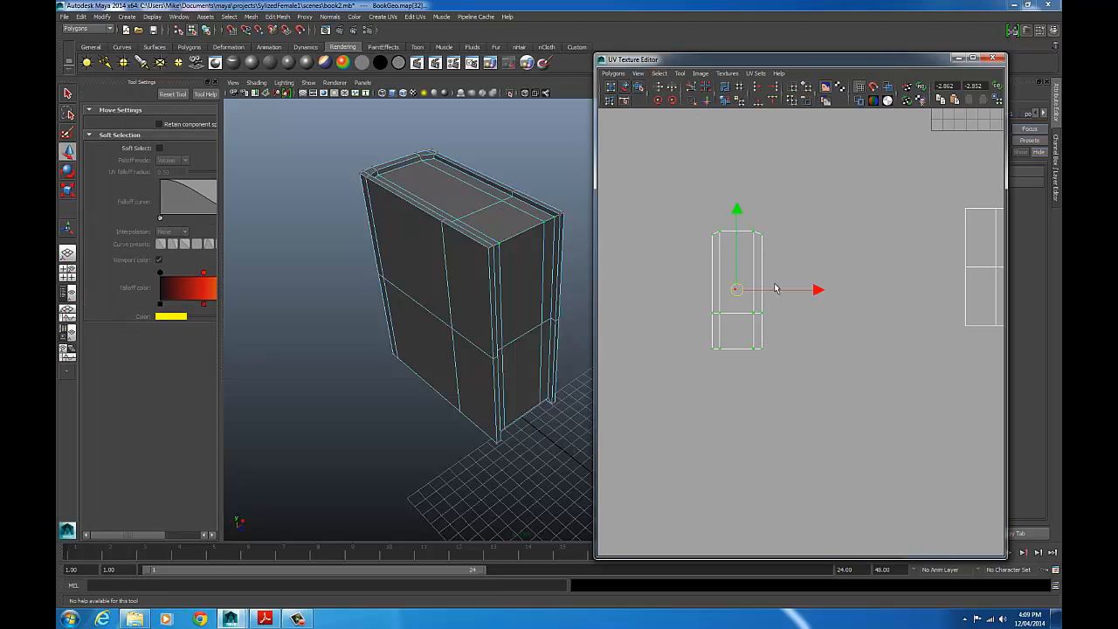
pyautogui.moveTo(736, 289); pyautogui.dragTo(819, 291)
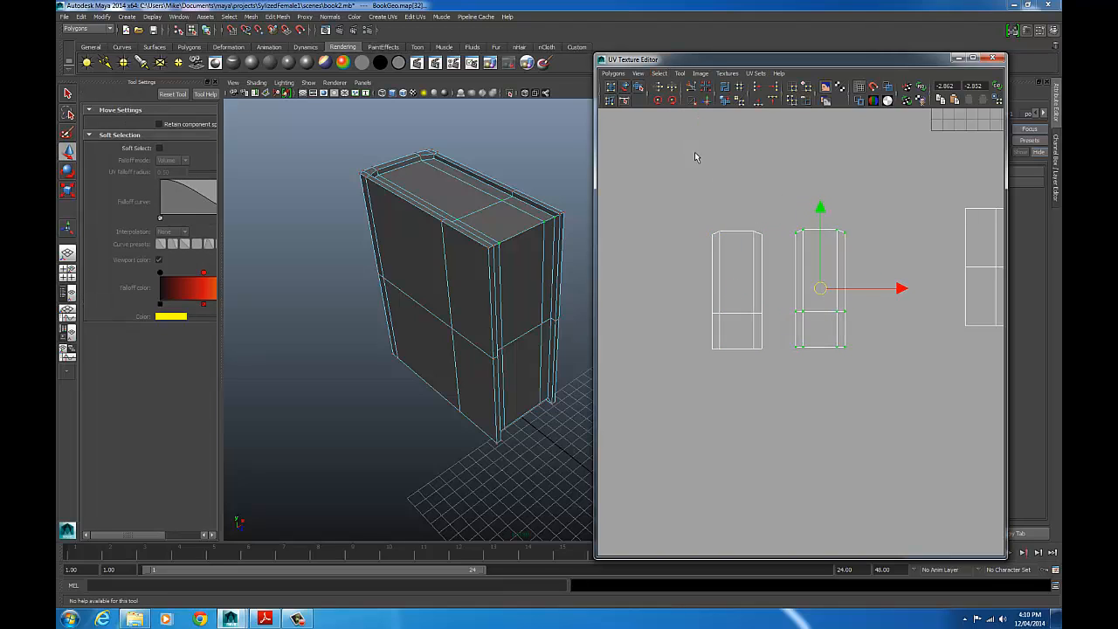
# - Rotate the separated page shell 90 degrees clockwise and move it right, beside the cover shell
pyautogui.click(671, 100)
pyautogui.click(671, 101)
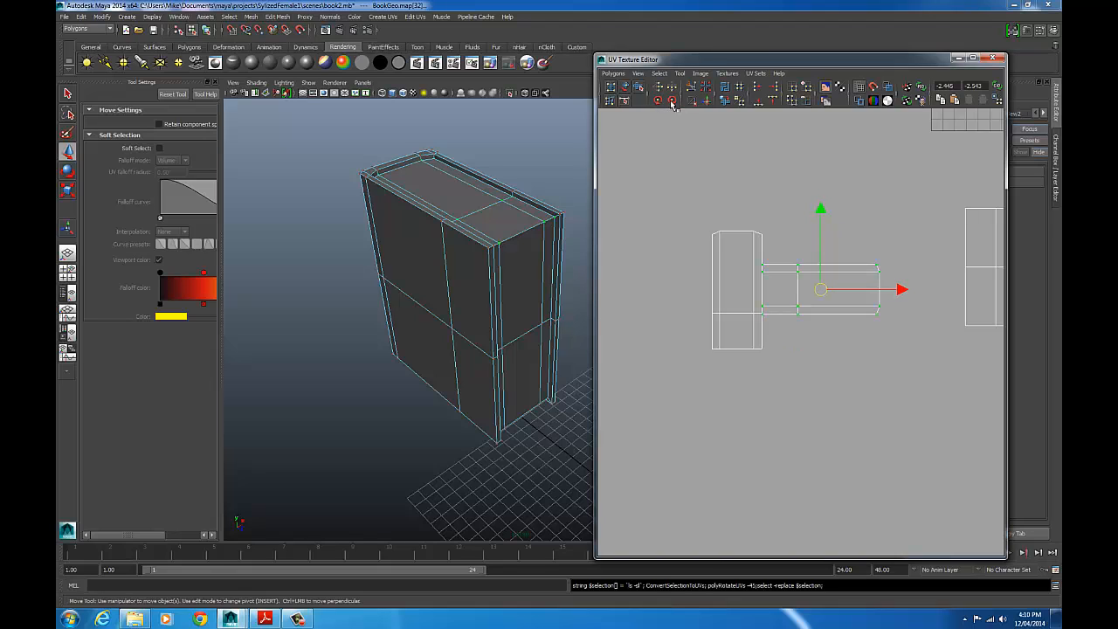
pyautogui.moveTo(826, 291); pyautogui.dragTo(900, 284)
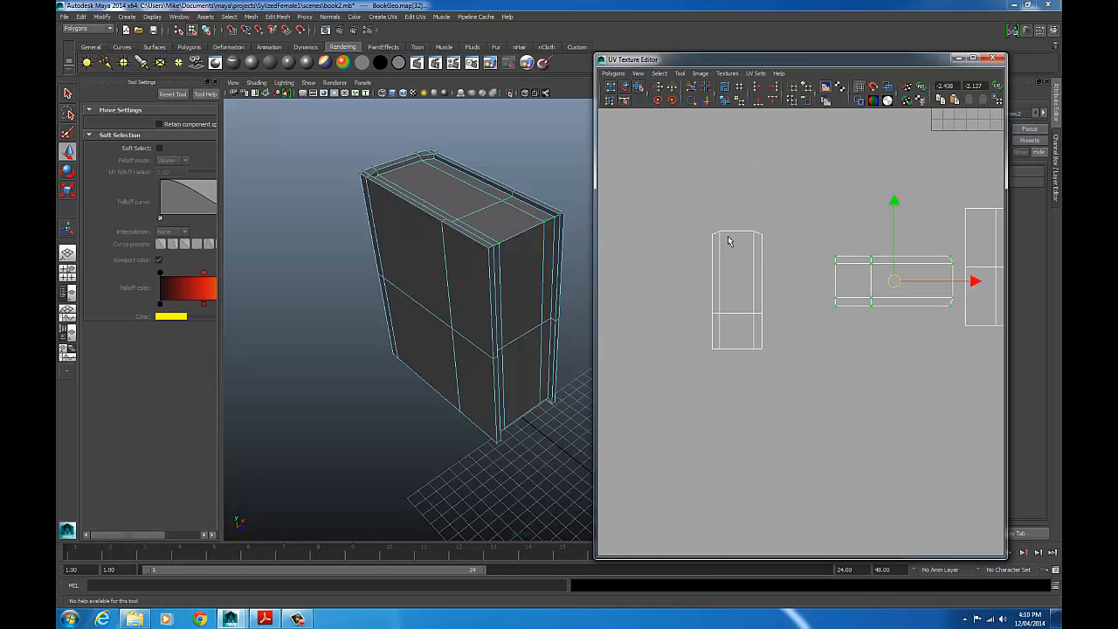
# - Rotate the other page shell 90 degrees counterclockwise and move it left, leaving a gap between the two page shells
pyautogui.moveTo(693, 207); pyautogui.dragTo(792, 372)
pyautogui.click(658, 100)
pyautogui.click(658, 100)
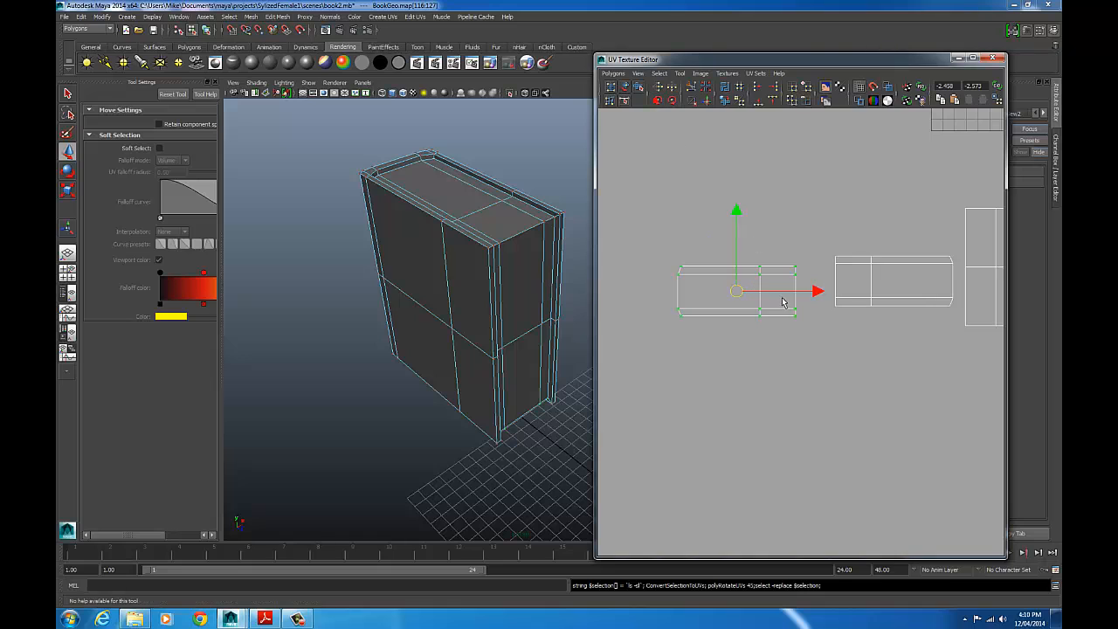
pyautogui.moveTo(737, 296); pyautogui.dragTo(644, 280)
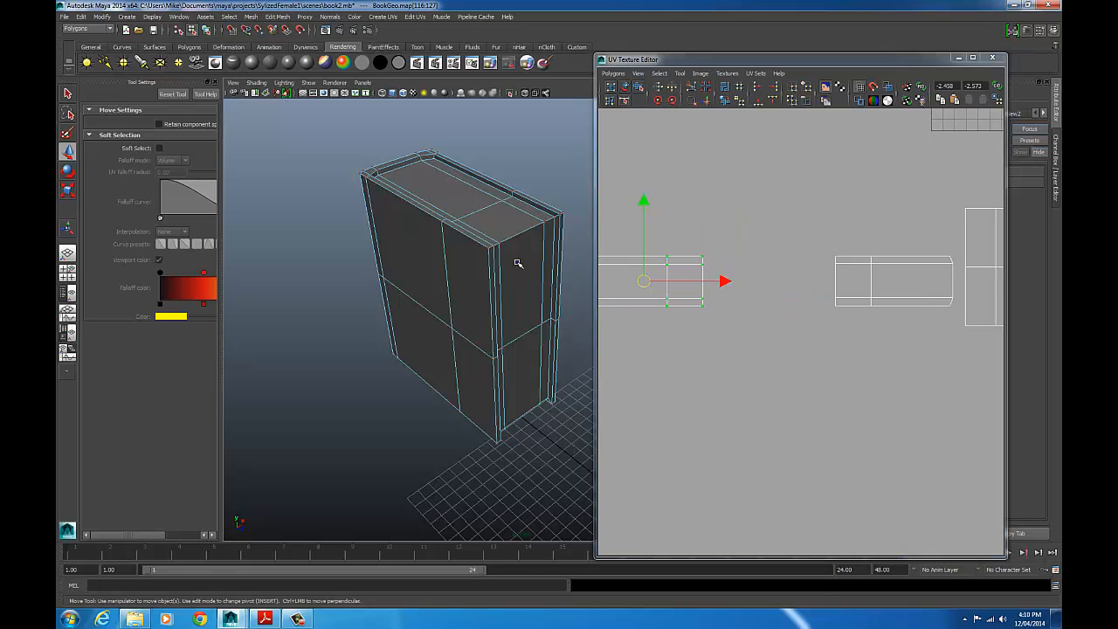
# - Select the upper and lower faces of the page block's fore edge on the book model
pyautogui.moveTo(517, 263); pyautogui.dragTo(517, 287, button='right')
pyautogui.keyDown('alt'); pyautogui.moveTo(530, 306); pyautogui.dragTo(482, 264); pyautogui.keyUp('alt')
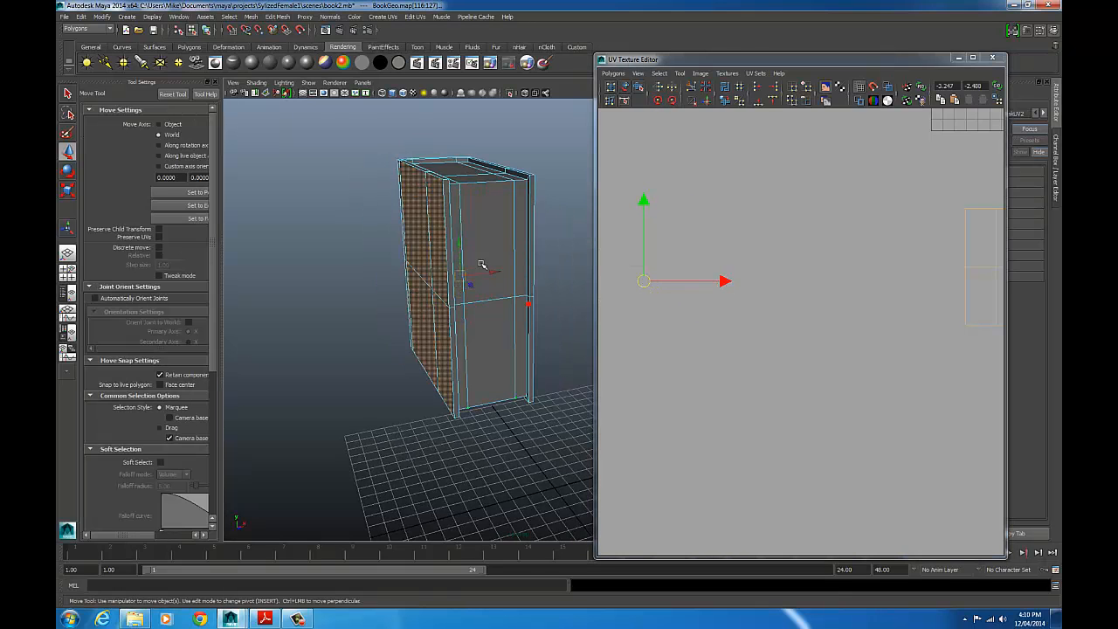
pyautogui.click(460, 203)
pyautogui.click(489, 242)
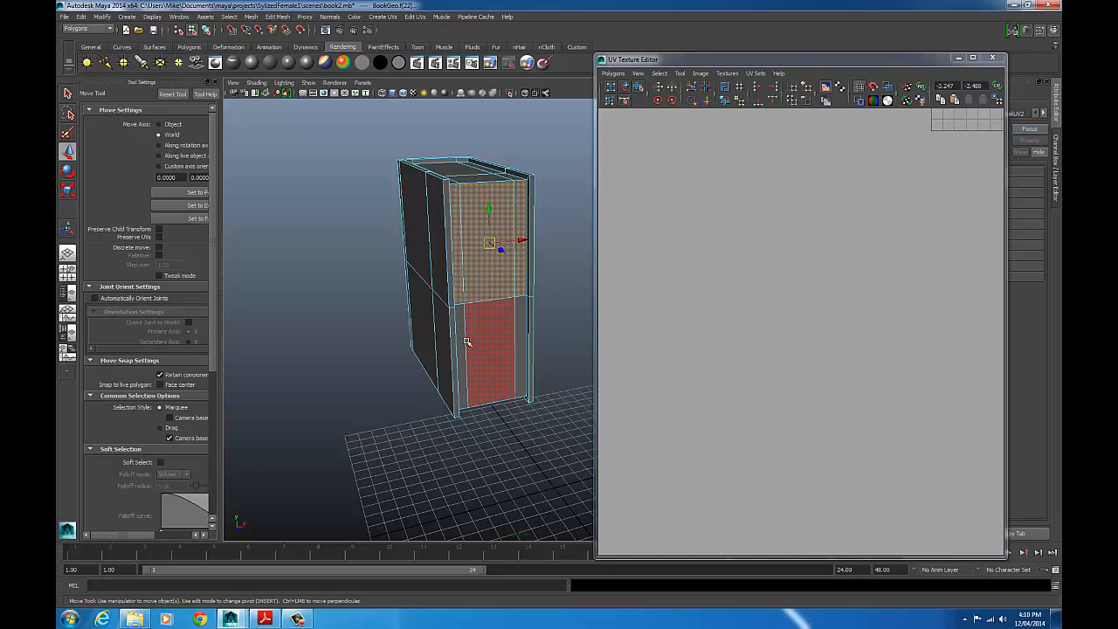
pyautogui.keyDown('shift'); pyautogui.click(499, 316); pyautogui.keyUp('shift')
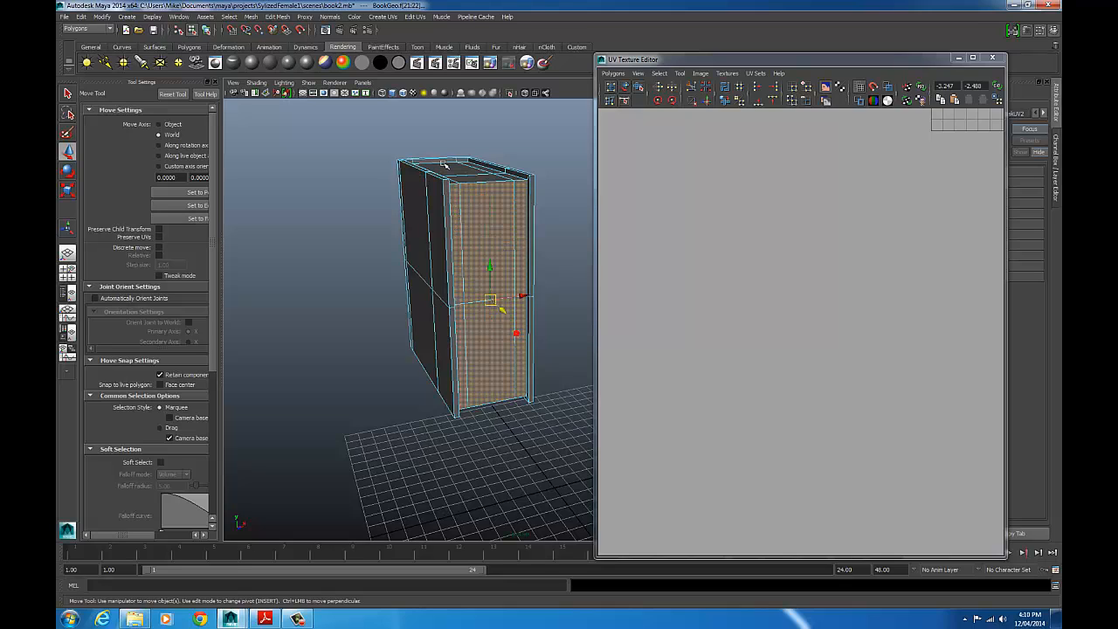
# - Apply a planar UV projection facing the selected fore-edge faces, move the resulting shell below the cover shell and deselect it
pyautogui.click(382, 16)
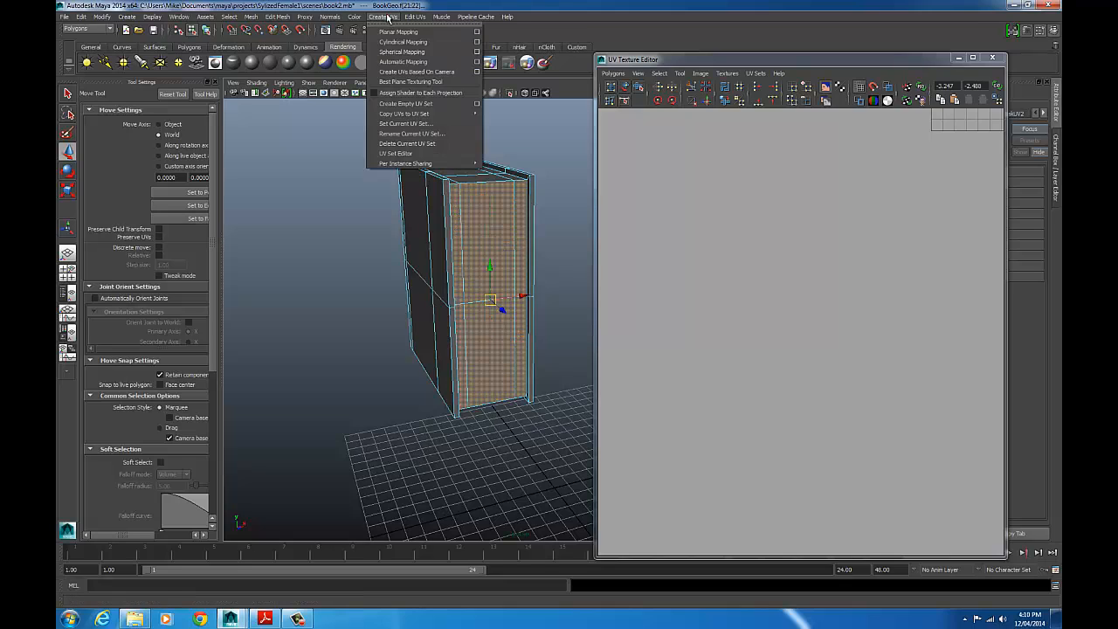
pyautogui.click(476, 33)
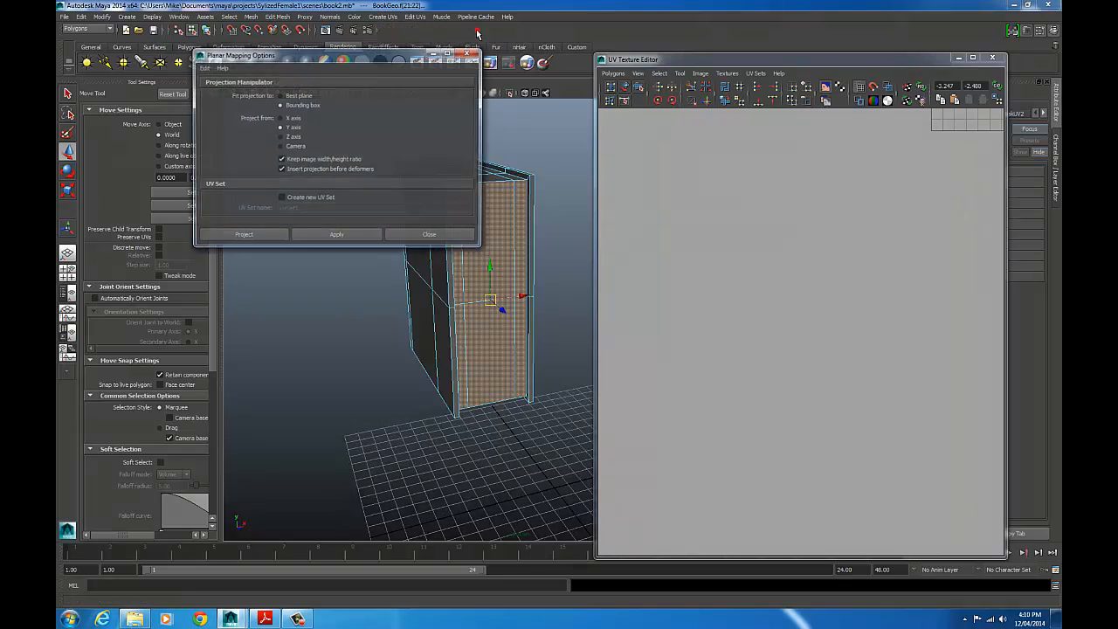
pyautogui.click(264, 238)
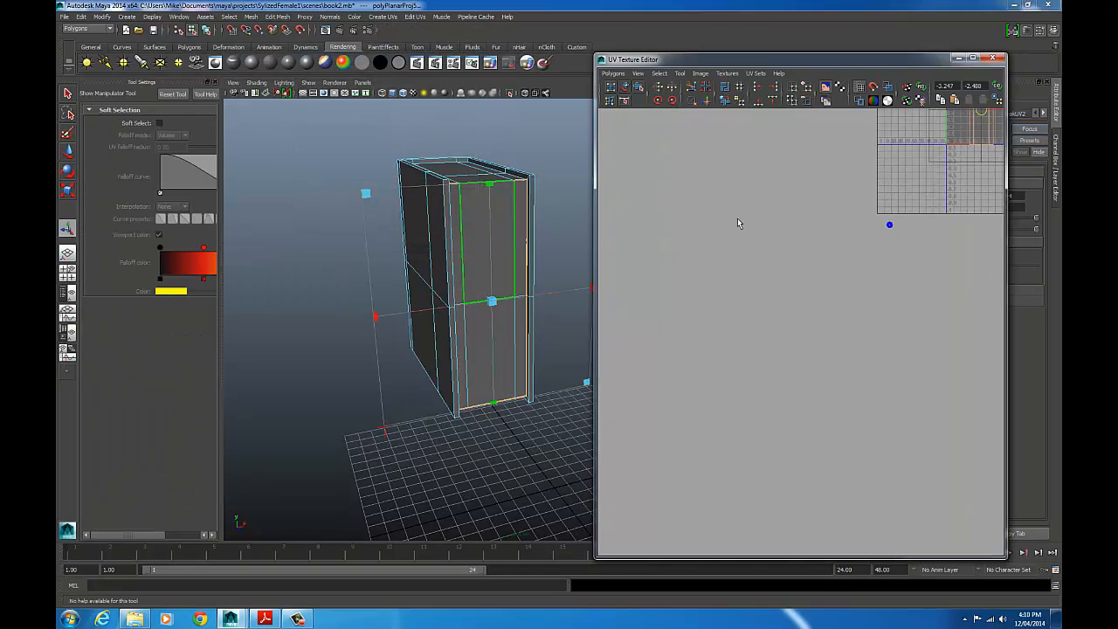
pyautogui.moveTo(980, 115); pyautogui.dragTo(935, 398)
pyautogui.keyDown('alt'); pyautogui.moveTo(863, 264); pyautogui.dragTo(496, 270, button='right'); pyautogui.keyUp('alt')
pyautogui.click(292, 155)
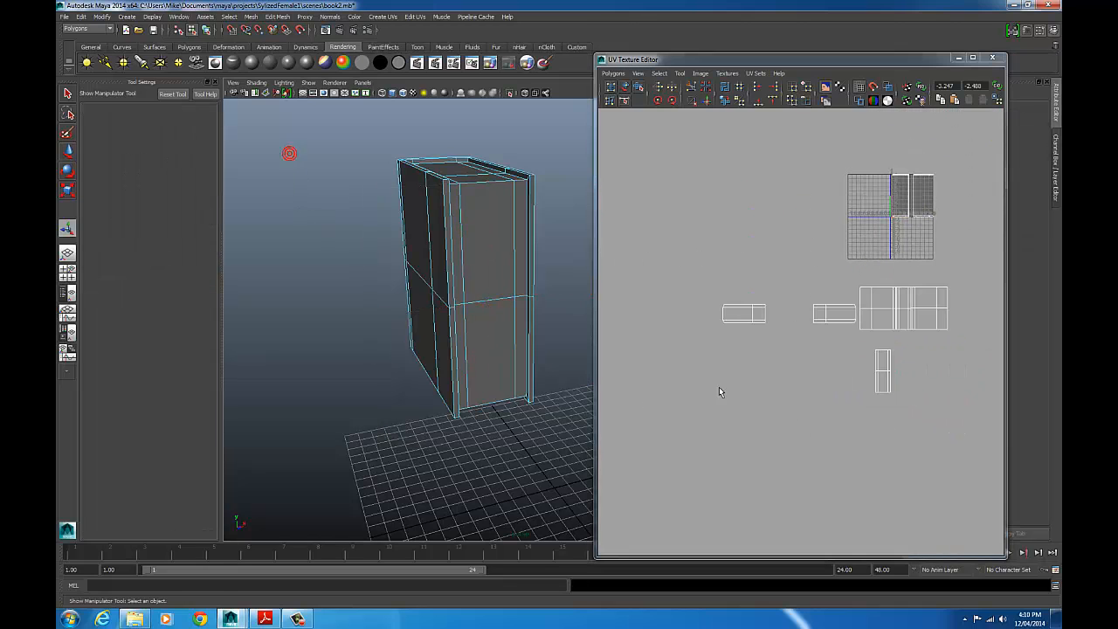
# - Rotate the fore-edge shell 90 degrees counterclockwise and move it into the gap between the two page shells
pyautogui.keyDown('alt'); pyautogui.moveTo(788, 348); pyautogui.dragTo(717, 341, button='middle'); pyautogui.keyUp('alt')
pyautogui.keyDown('alt'); pyautogui.moveTo(725, 342); pyautogui.dragTo(870, 332, button='right'); pyautogui.keyUp('alt')
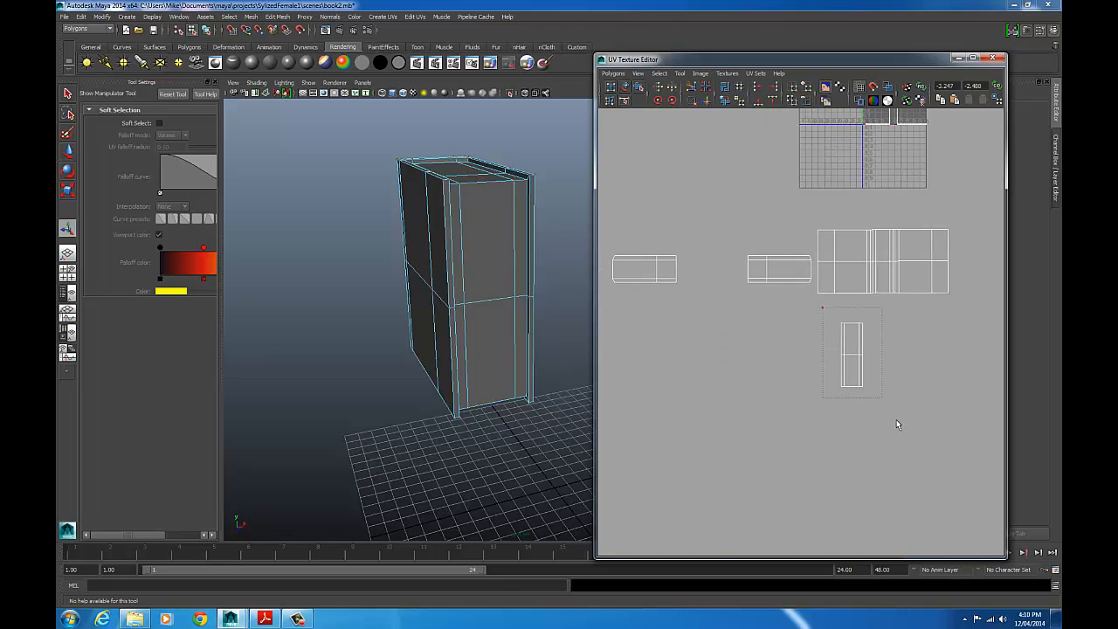
pyautogui.moveTo(818, 309); pyautogui.dragTo(882, 393)
pyautogui.click(660, 103)
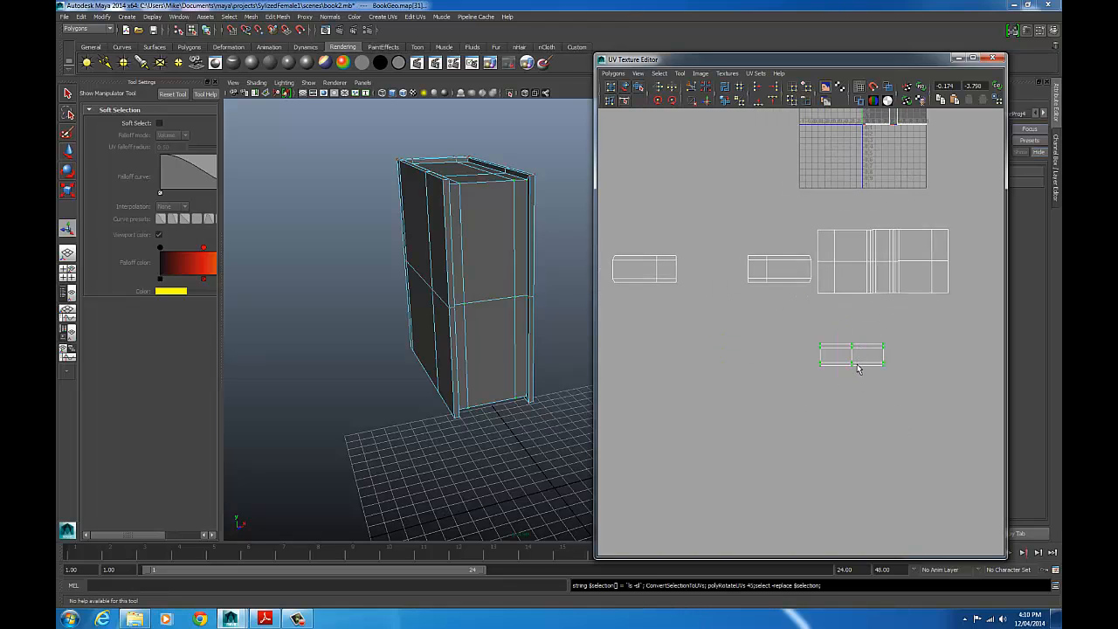
pyautogui.press('w')
pyautogui.moveTo(855, 358); pyautogui.dragTo(709, 271)
pyautogui.keyDown('alt'); pyautogui.moveTo(677, 284); pyautogui.dragTo(817, 291, button='right'); pyautogui.keyUp('alt')
pyautogui.keyDown('alt'); pyautogui.moveTo(817, 297); pyautogui.dragTo(942, 347, button='middle'); pyautogui.keyUp('alt')
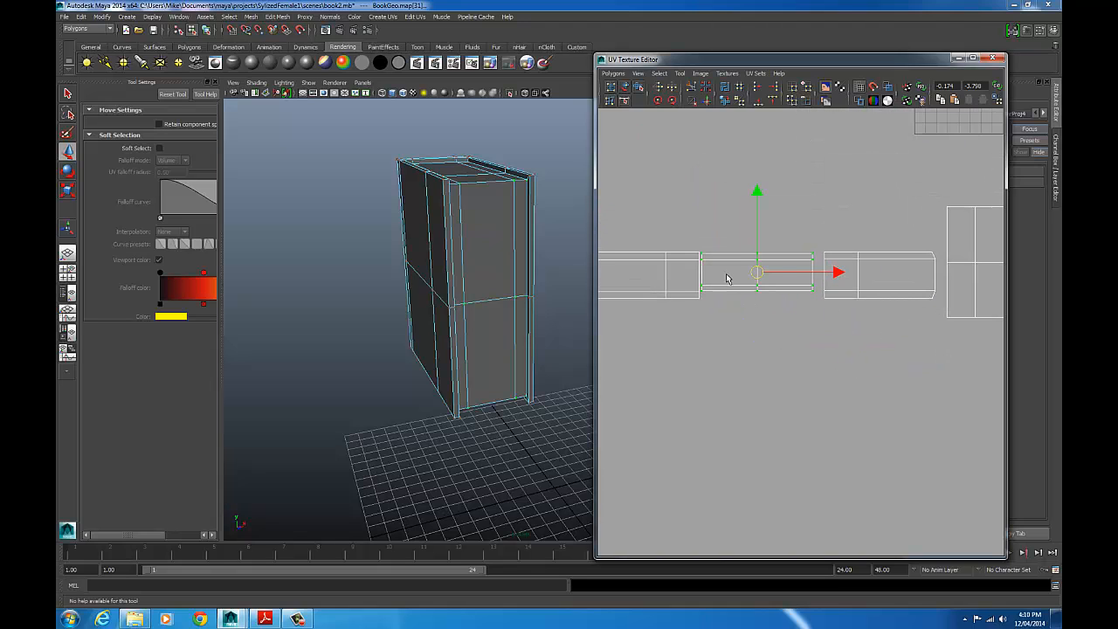
# - Check the fore-edge shell's border edge, then scale the shell wider and taller to match its neighbours and nudge it right
pyautogui.moveTo(726, 274); pyautogui.dragTo(725, 250, button='right')
pyautogui.click(811, 270)
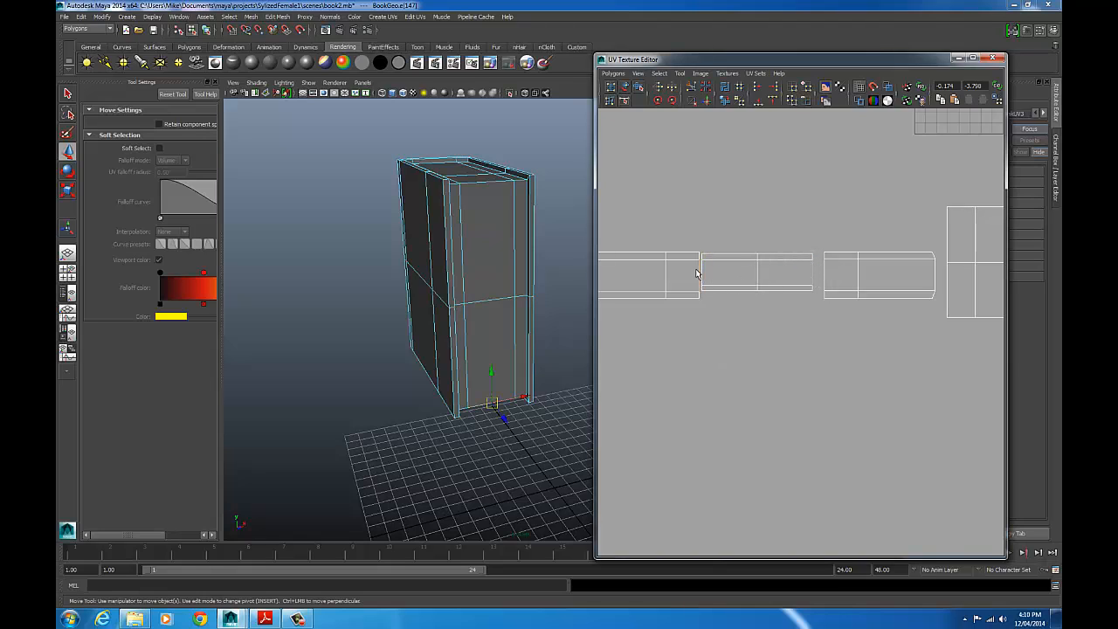
pyautogui.moveTo(771, 264); pyautogui.dragTo(738, 259, button='right')
pyautogui.moveTo(701, 251); pyautogui.dragTo(818, 317)
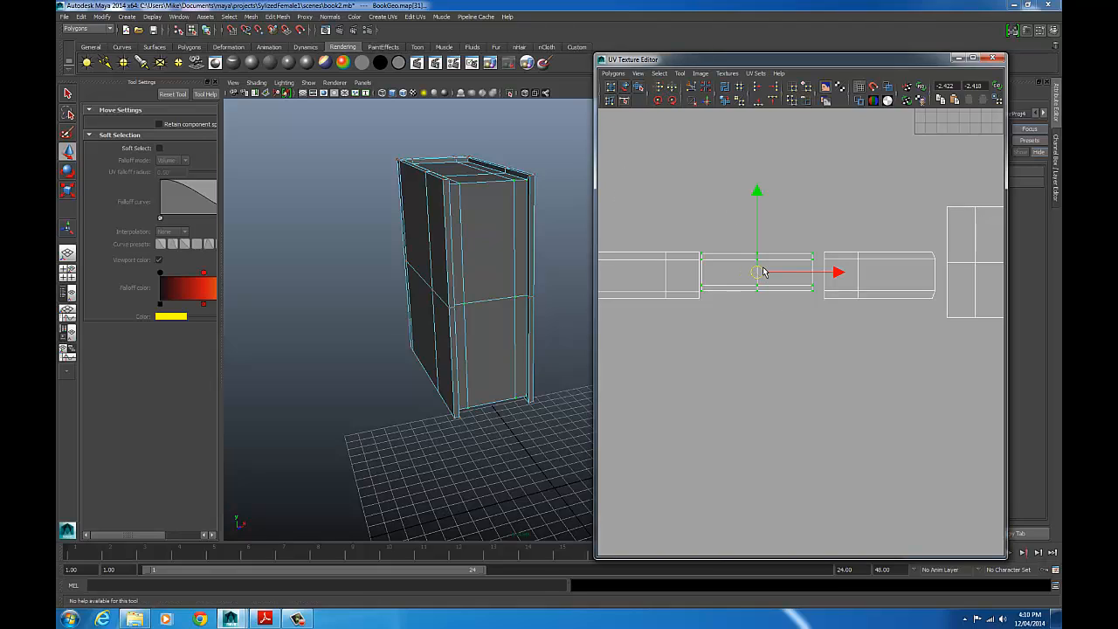
pyautogui.press('r')
pyautogui.moveTo(835, 271); pyautogui.dragTo(840, 272)
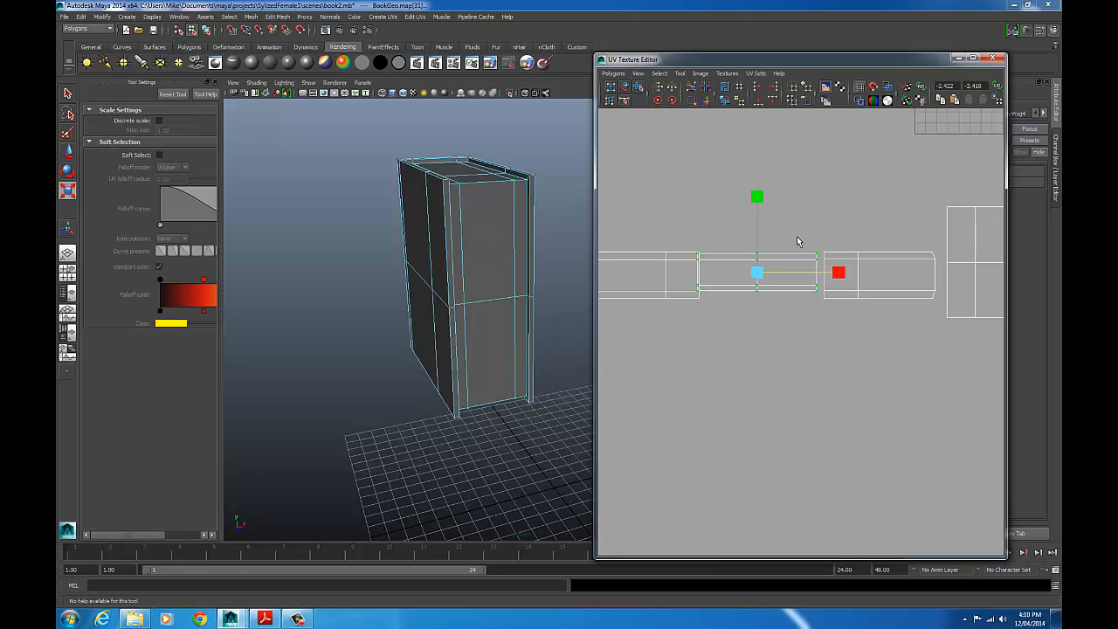
pyautogui.moveTo(757, 196); pyautogui.dragTo(757, 179)
pyautogui.press('w')
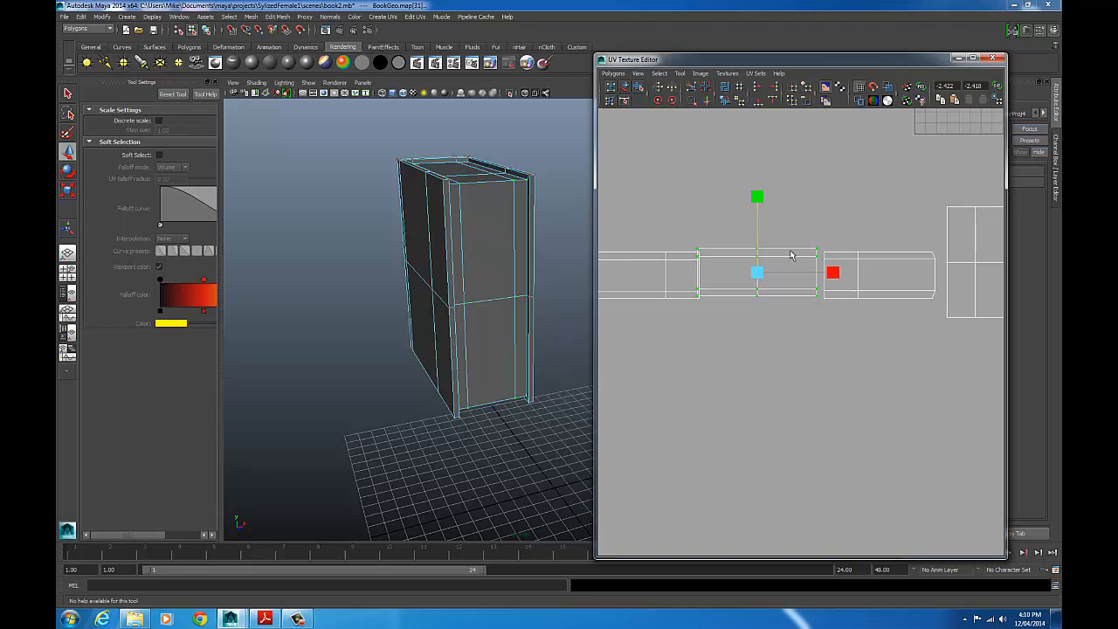
pyautogui.moveTo(761, 277); pyautogui.dragTo(764, 277)
# - Isolate the shared border edges between the left page shell and the fore-edge shell and sew them together
pyautogui.moveTo(694, 270); pyautogui.dragTo(693, 243, button='right')
pyautogui.click(701, 272)
pyautogui.moveTo(691, 250); pyautogui.dragTo(716, 305)
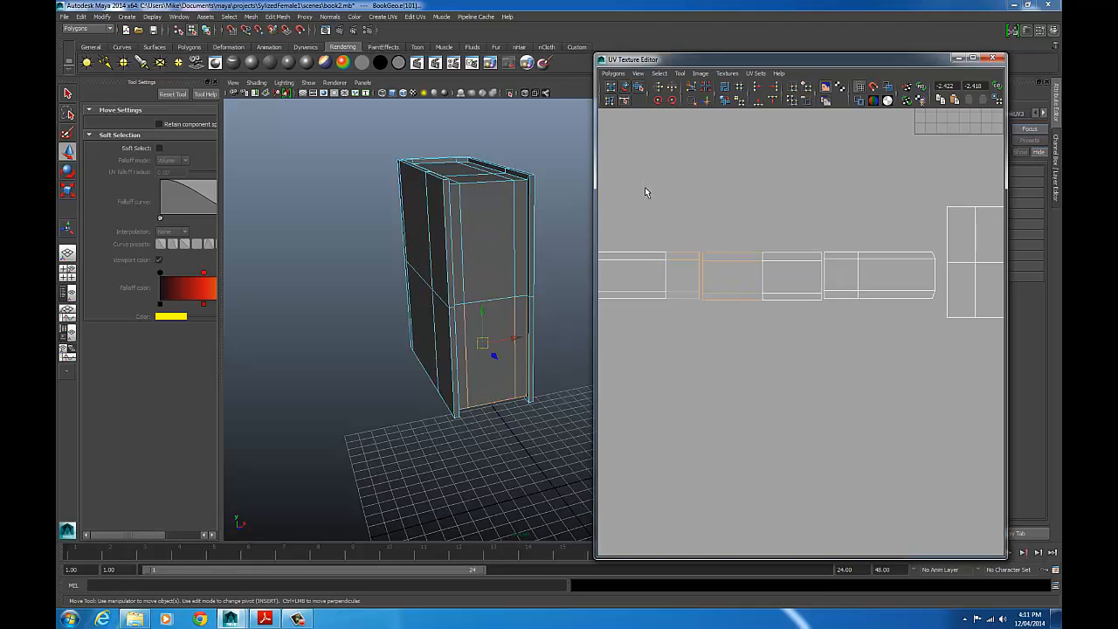
pyautogui.keyDown('ctrl'); pyautogui.moveTo(643, 202); pyautogui.dragTo(683, 328); pyautogui.keyUp('ctrl')
pyautogui.keyDown('ctrl'); pyautogui.moveTo(736, 210); pyautogui.dragTo(764, 357); pyautogui.keyUp('ctrl')
pyautogui.click(613, 72)
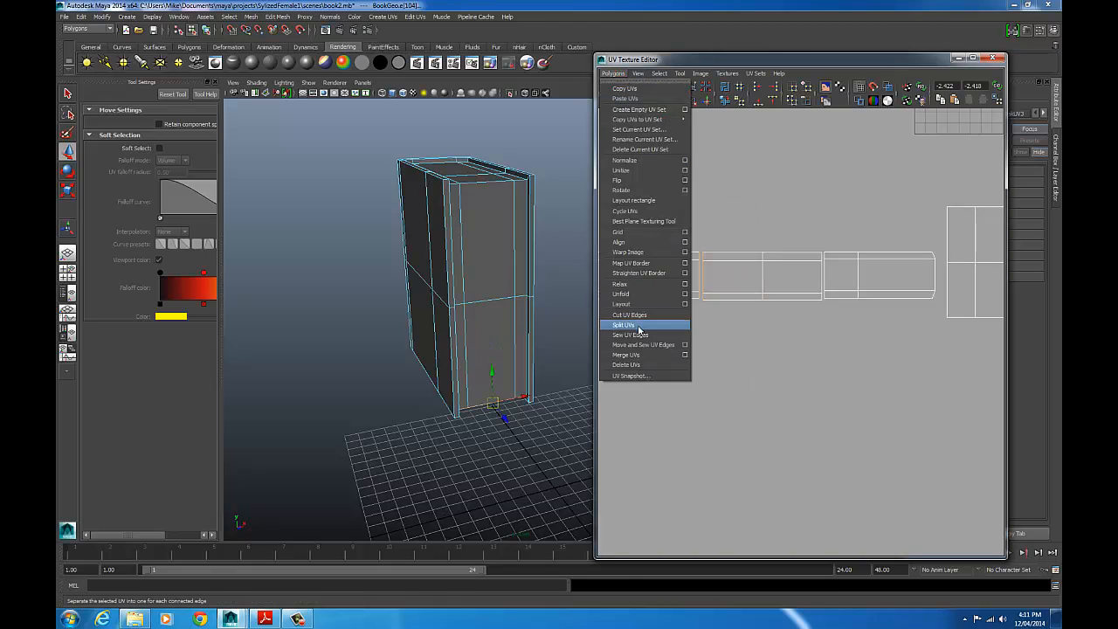
pyautogui.click(641, 326)
# - Try to sew the fore-edge shell's right border to the right page shell, then undo the sew
pyautogui.click(819, 274)
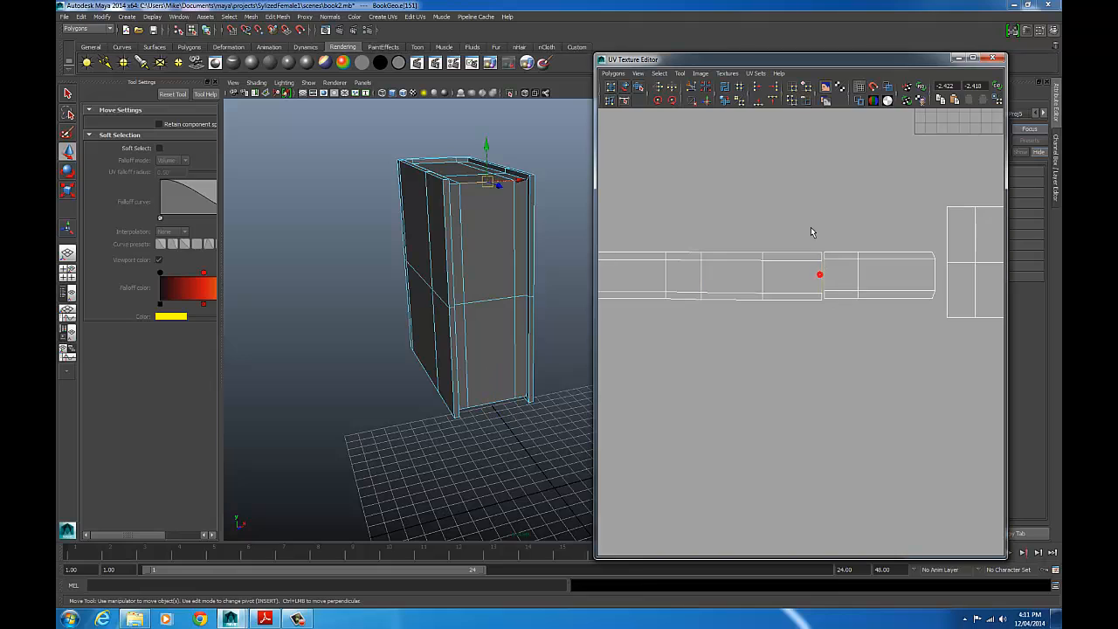
pyautogui.moveTo(810, 227); pyautogui.dragTo(834, 314)
pyautogui.keyDown('ctrl'); pyautogui.moveTo(722, 166); pyautogui.dragTo(821, 414); pyautogui.keyUp('ctrl')
pyautogui.keyDown('ctrl'); pyautogui.moveTo(845, 208); pyautogui.dragTo(866, 300); pyautogui.keyUp('ctrl')
pyautogui.click(613, 73)
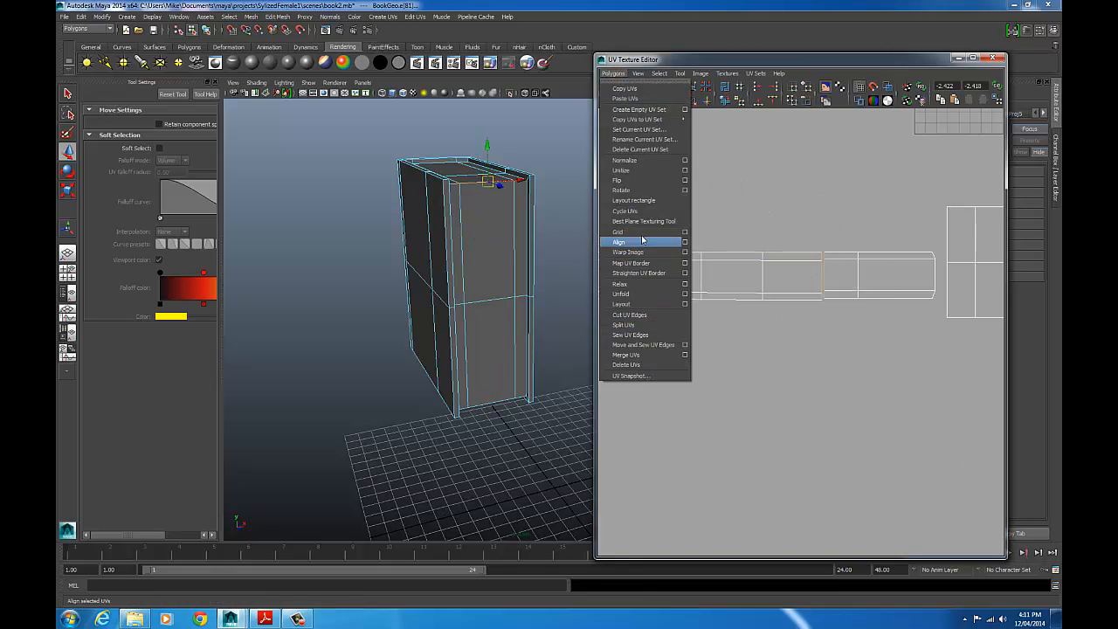
pyautogui.click(643, 334)
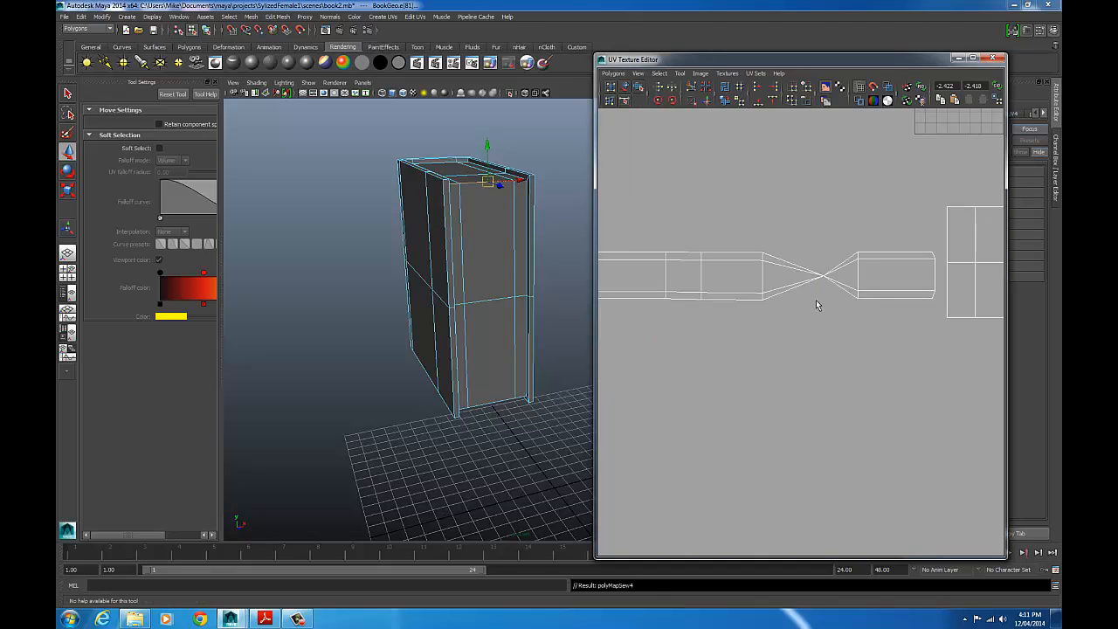
pyautogui.hotkey('ctrl', 'z')
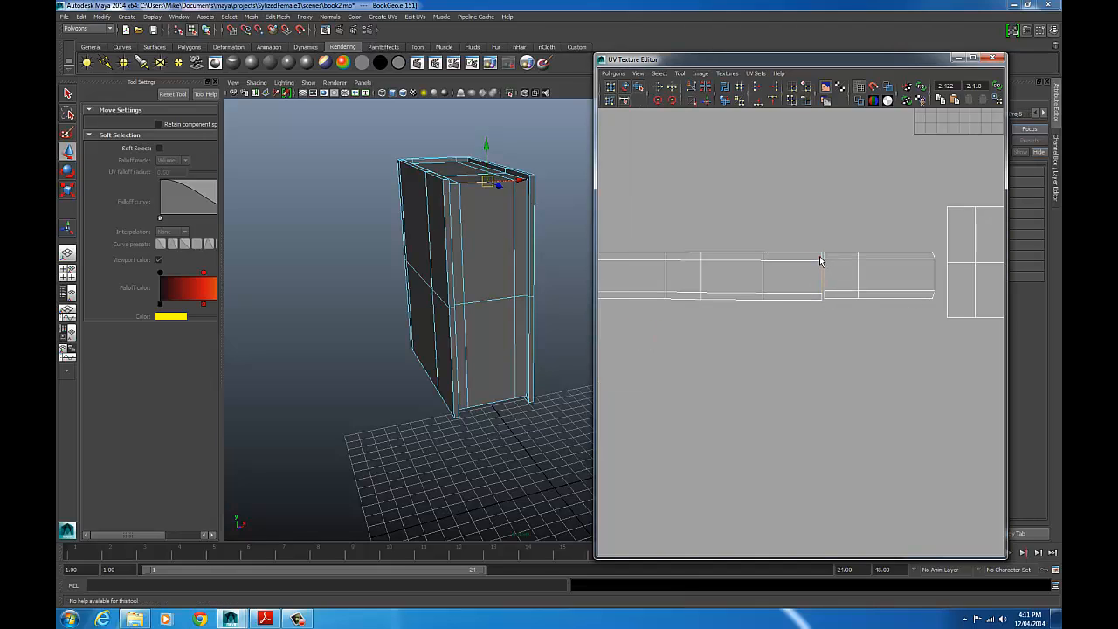
# - Check how the border edges correspond, then select the right page shell's UVs and flip them vertically
pyautogui.click(822, 260)
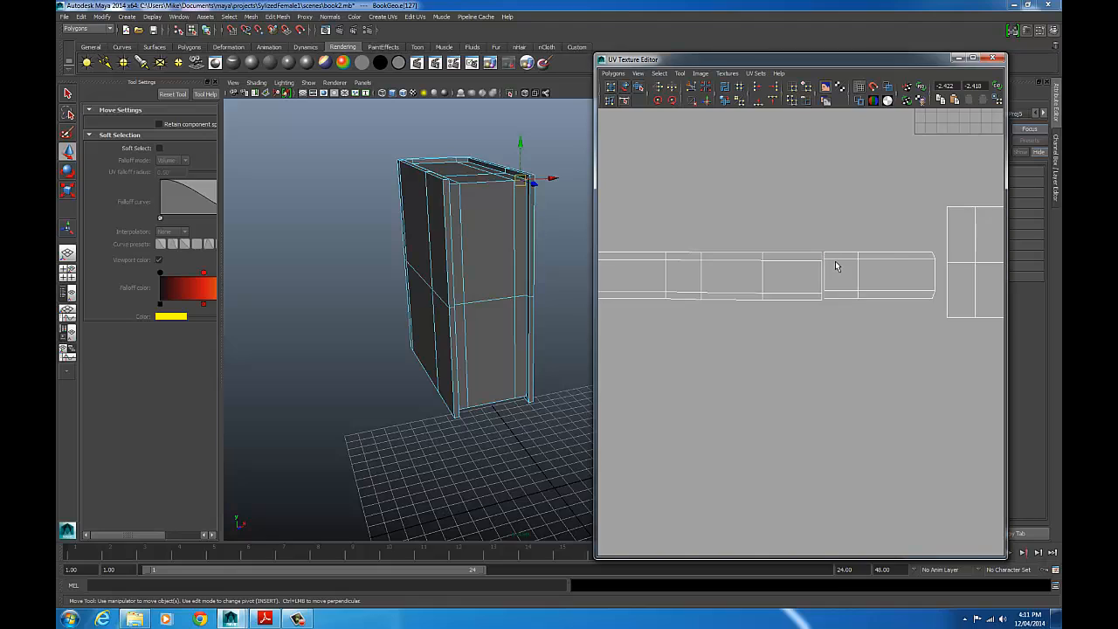
pyautogui.moveTo(835, 261); pyautogui.dragTo(835, 246, button='right')
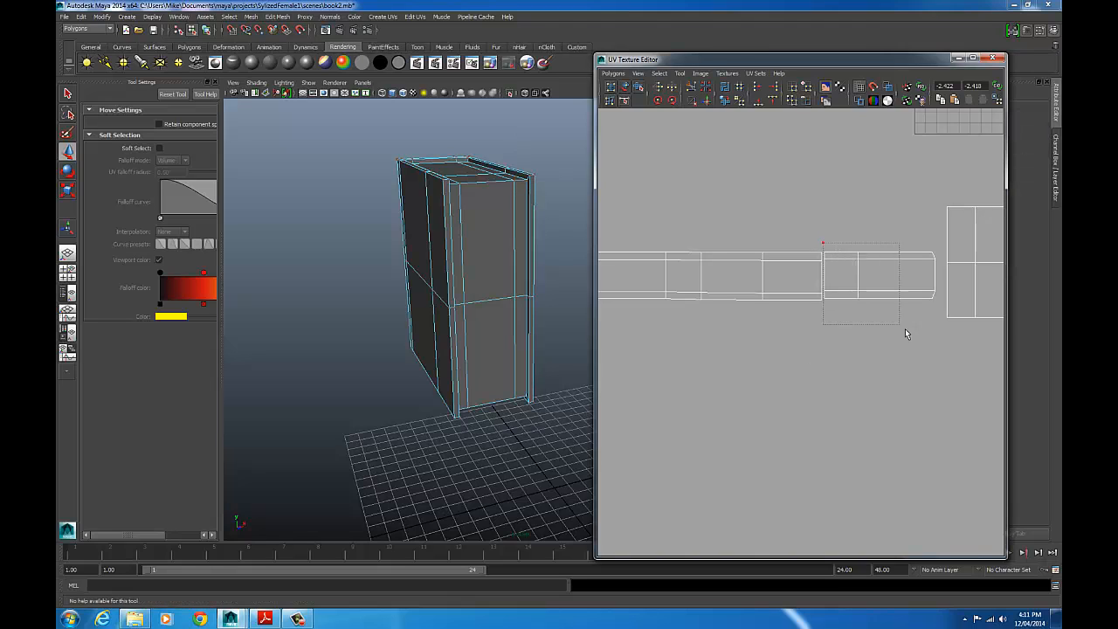
pyautogui.moveTo(942, 348); pyautogui.dragTo(942, 348)
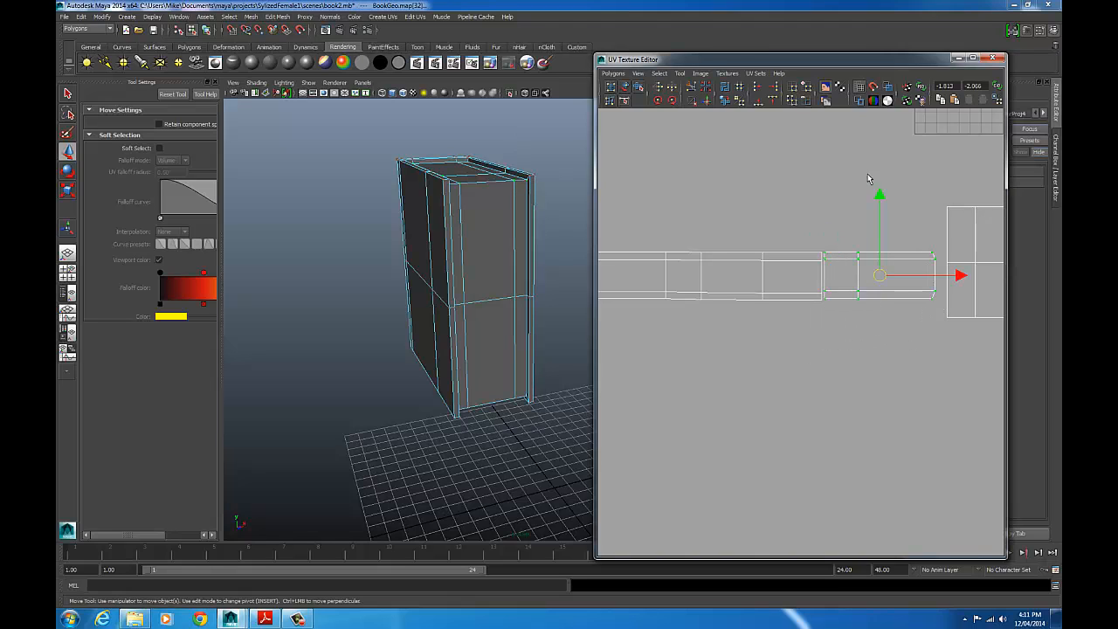
pyautogui.click(672, 90)
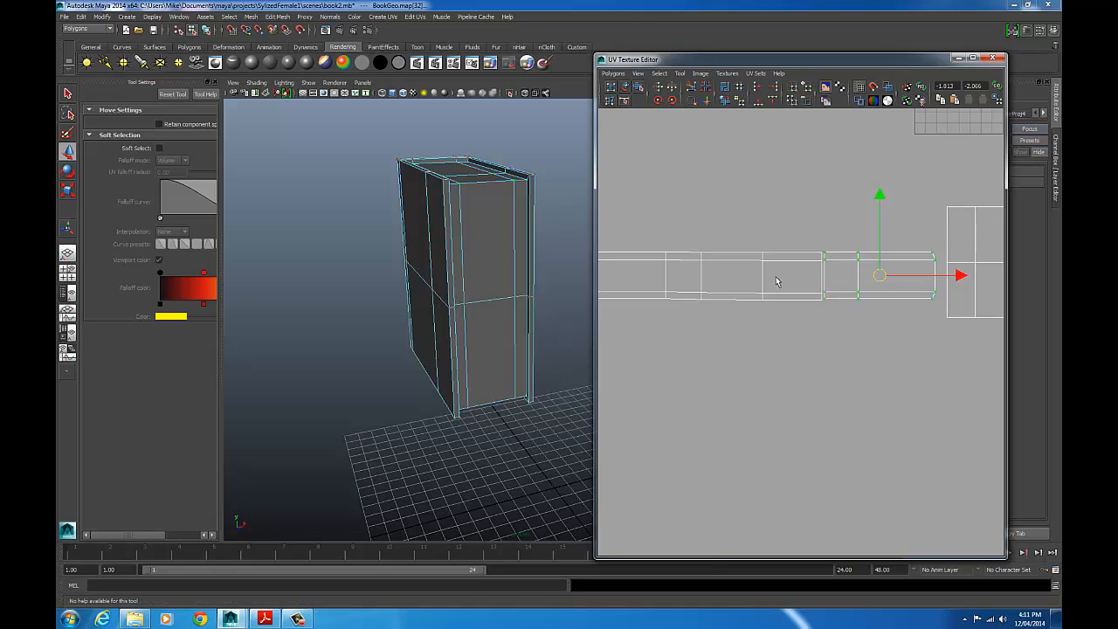
# - Isolate the shared border edges between the fore-edge shell and the flipped right page shell and sew them together
pyautogui.moveTo(811, 277); pyautogui.dragTo(821, 259, button='right')
pyautogui.moveTo(836, 341); pyautogui.dragTo(837, 344)
pyautogui.keyDown('ctrl'); pyautogui.moveTo(756, 212); pyautogui.dragTo(787, 311); pyautogui.keyUp('ctrl')
pyautogui.keyDown('ctrl'); pyautogui.moveTo(839, 224); pyautogui.dragTo(886, 305); pyautogui.keyUp('ctrl')
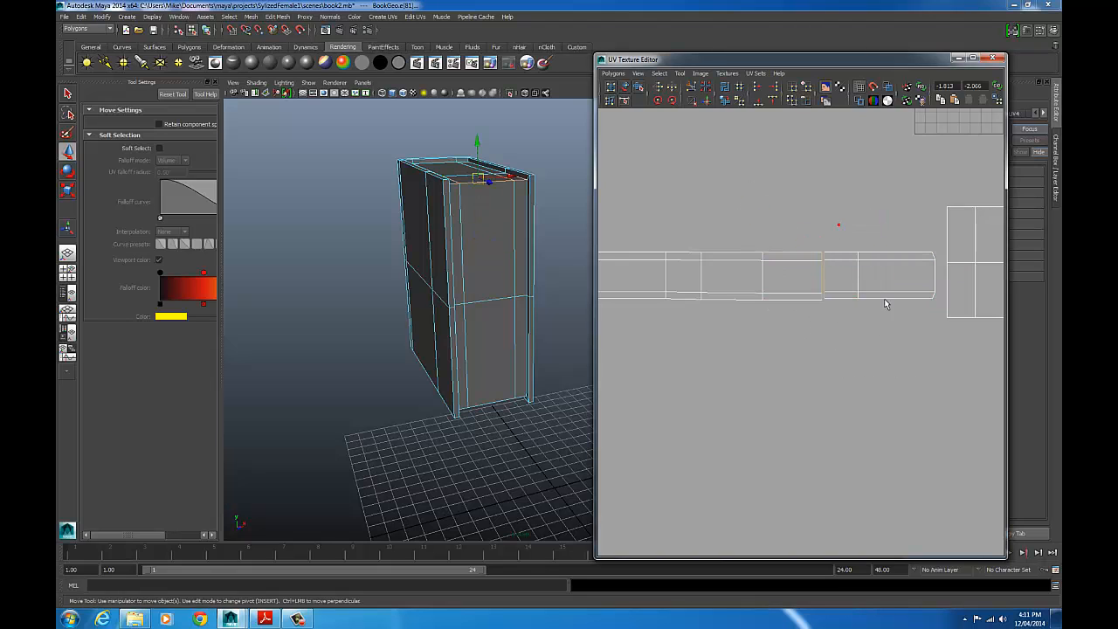
pyautogui.click(619, 73)
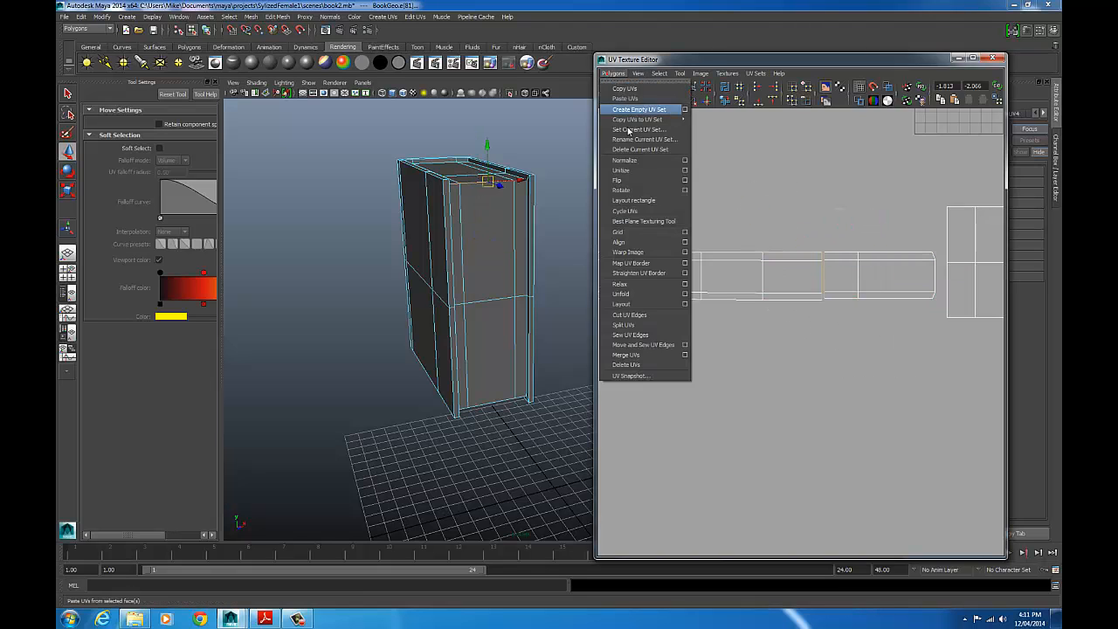
pyautogui.click(653, 333)
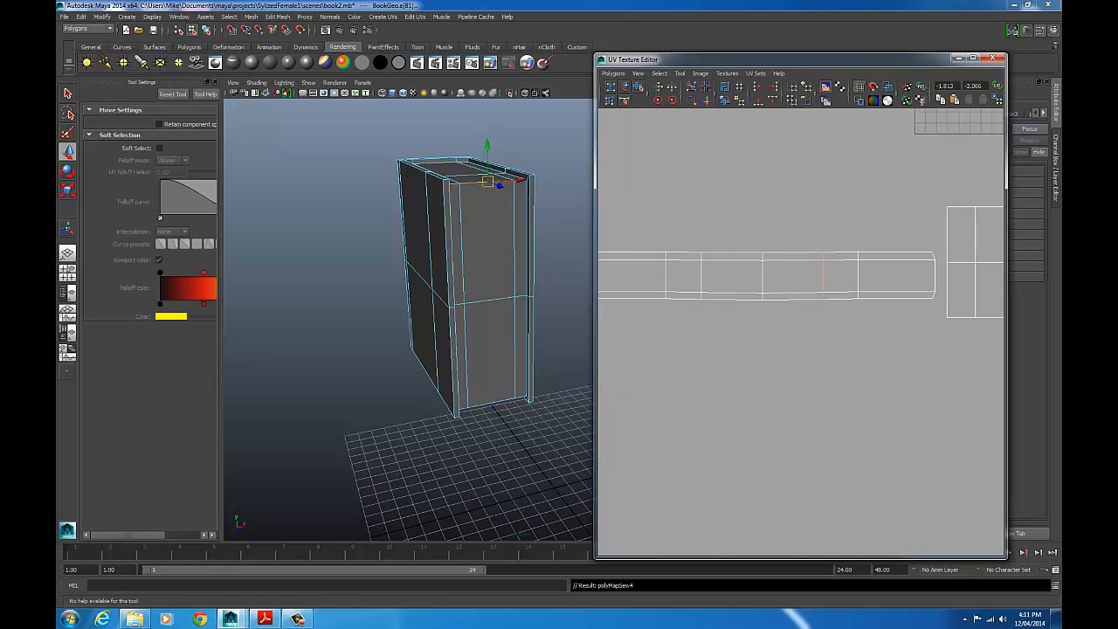
# - Scale the sewn page shell down to about the cover shell's width and place it directly below the cover shell
pyautogui.press('a')
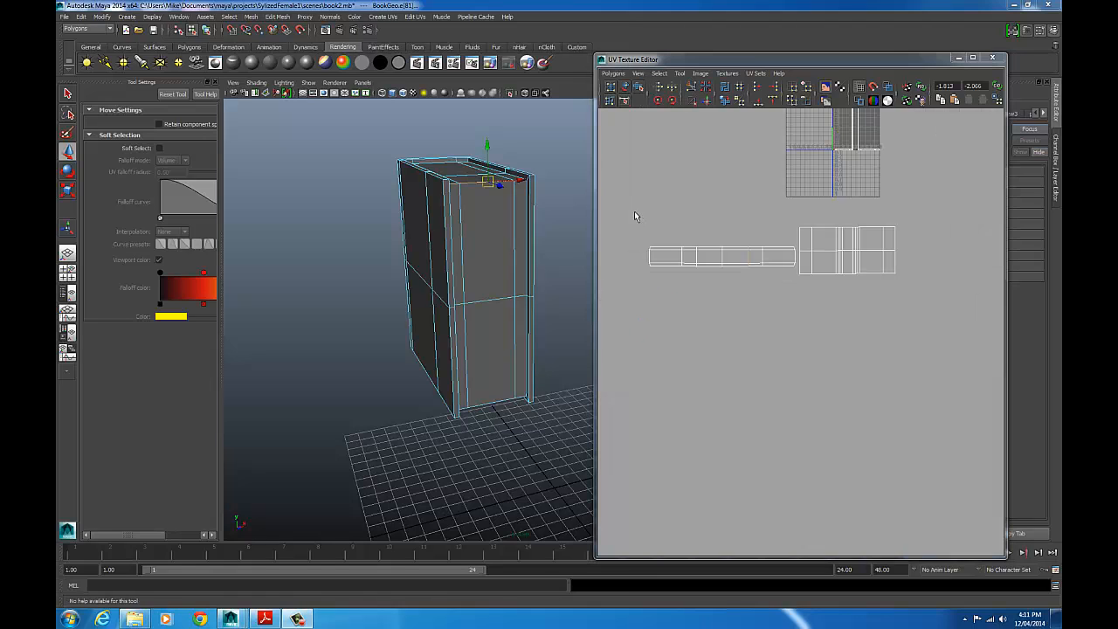
pyautogui.rightClick(673, 255)
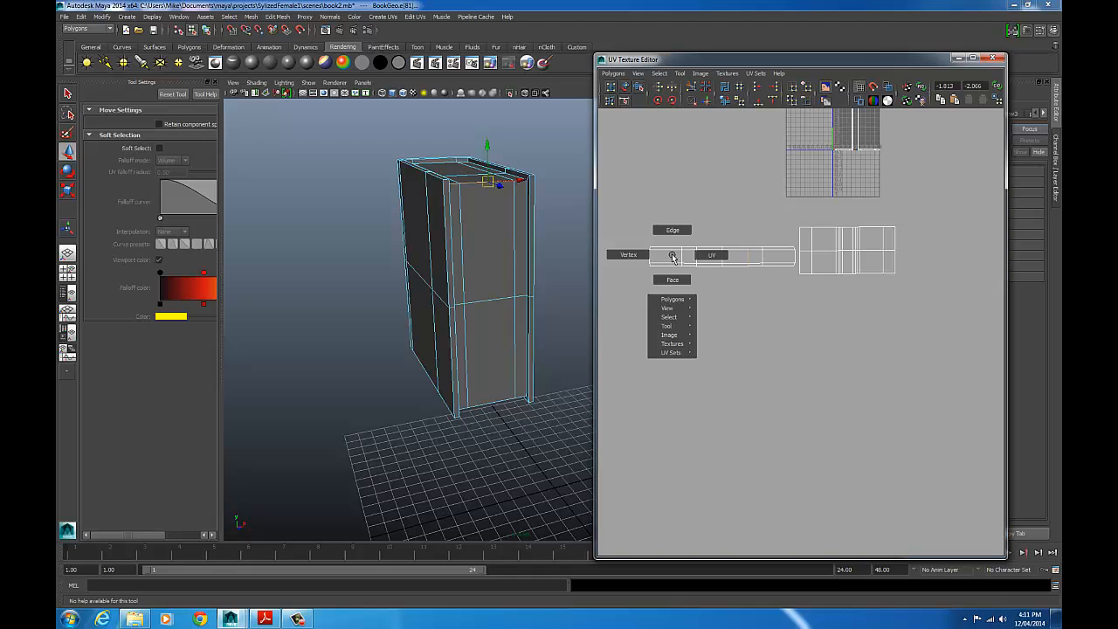
pyautogui.moveTo(673, 255); pyautogui.dragTo(712, 255, button='right')
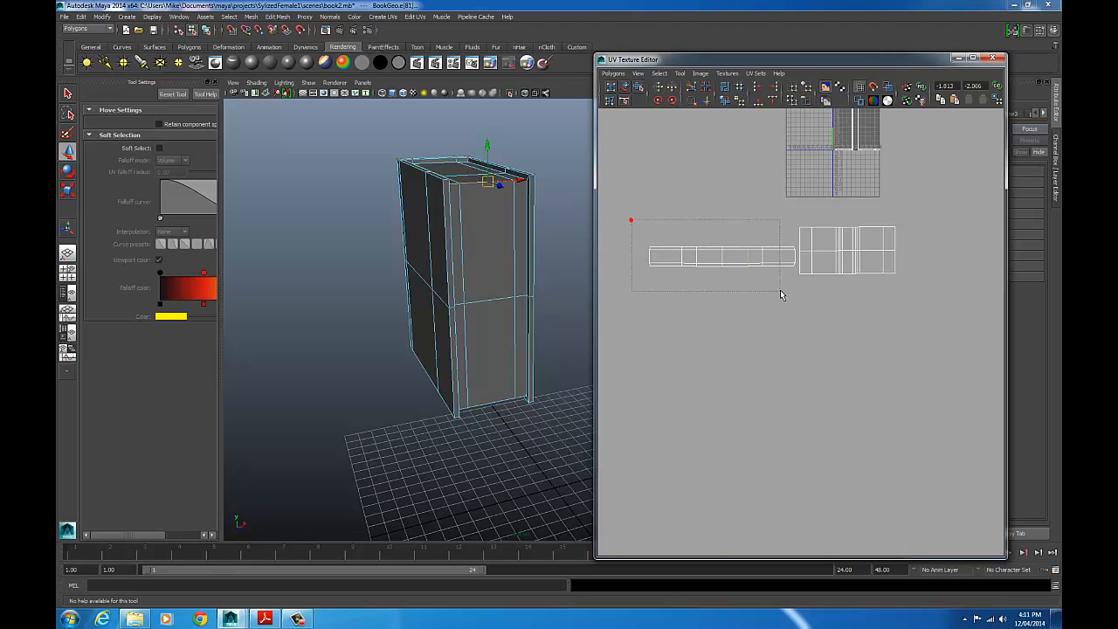
pyautogui.moveTo(796, 292); pyautogui.dragTo(791, 289)
pyautogui.moveTo(721, 256); pyautogui.dragTo(822, 302)
pyautogui.press('r')
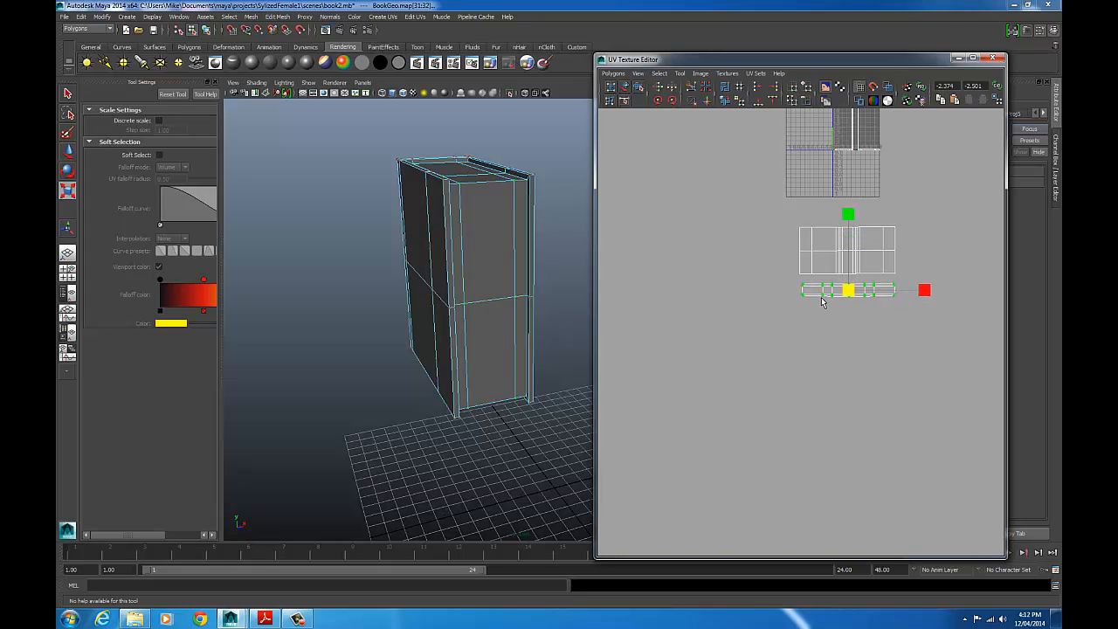
pyautogui.press('w')
pyautogui.moveTo(848, 214); pyautogui.dragTo(847, 208)
pyautogui.click(753, 316)
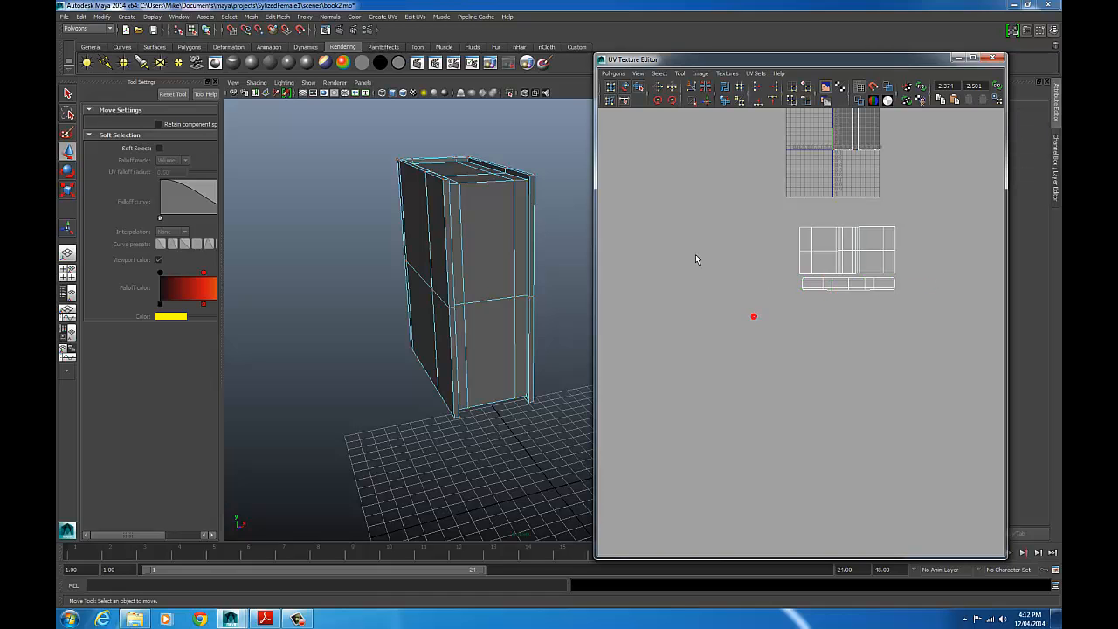
# - Select the thickness-face loops around both covers together with the thin rim faces across the top of the spine
pyautogui.keyDown('alt'); pyautogui.moveTo(506, 270); pyautogui.dragTo(420, 214); pyautogui.keyUp('alt')
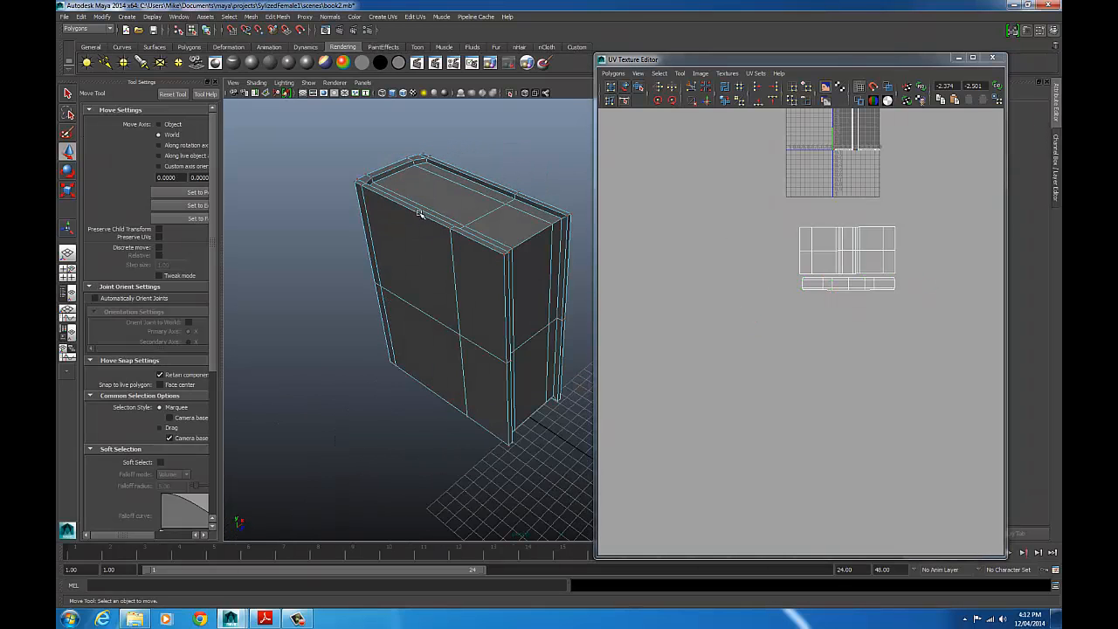
pyautogui.moveTo(420, 213)
pyautogui.mouseDown(button='right')
pyautogui.moveTo(419, 202)
pyautogui.moveTo(419, 232)
pyautogui.mouseUp(button='right')
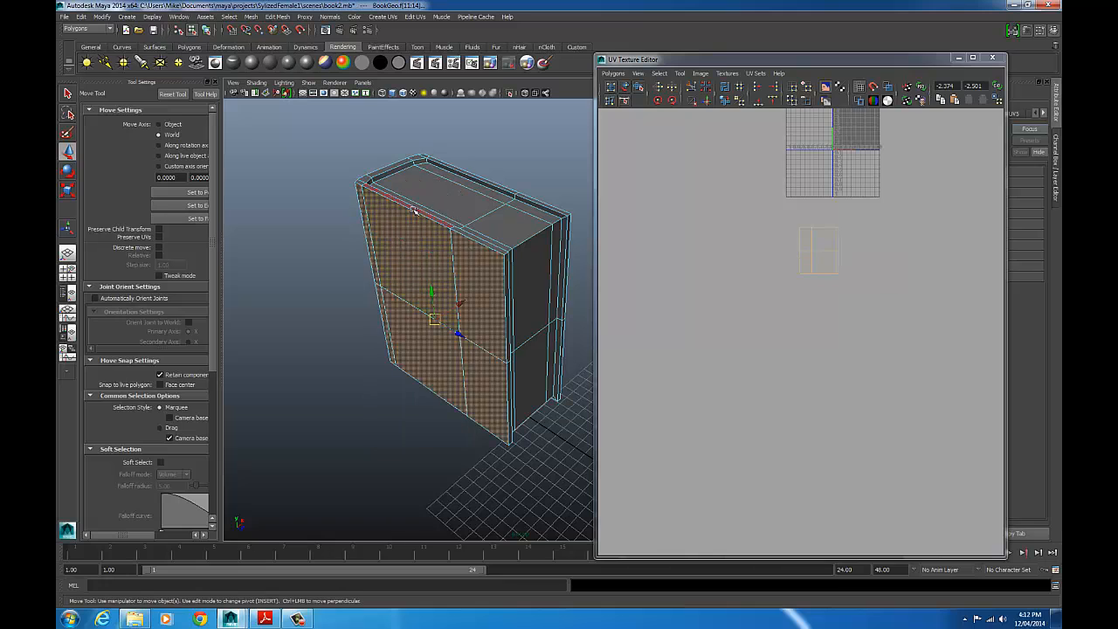
pyautogui.click(456, 232)
pyautogui.doubleClick(467, 236)
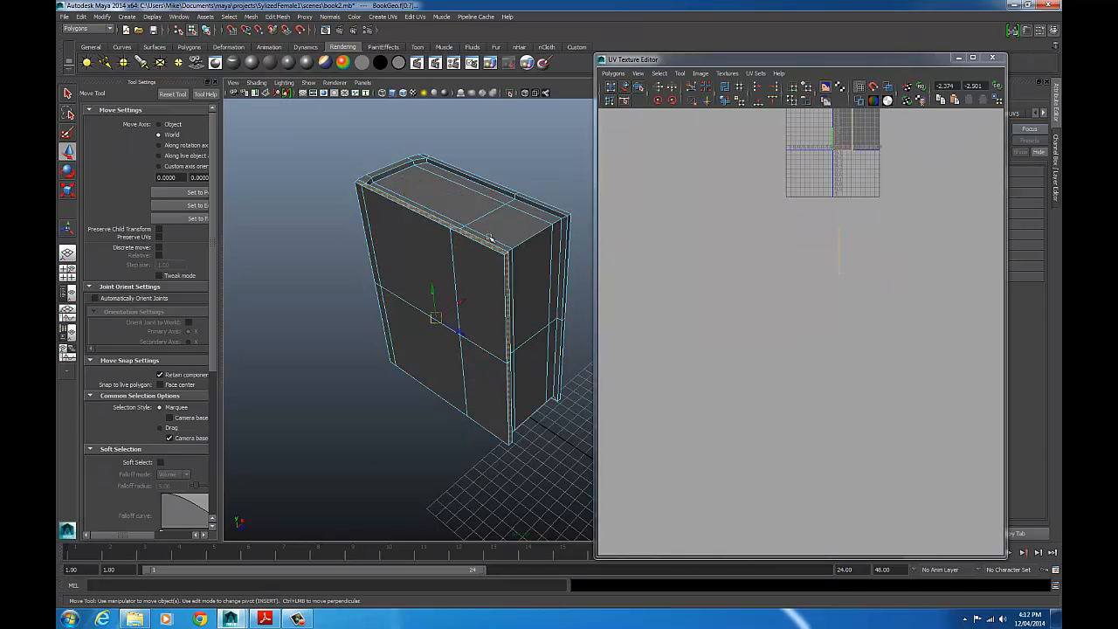
pyautogui.keyDown('alt'); pyautogui.moveTo(490, 237); pyautogui.dragTo(568, 240); pyautogui.keyUp('alt')
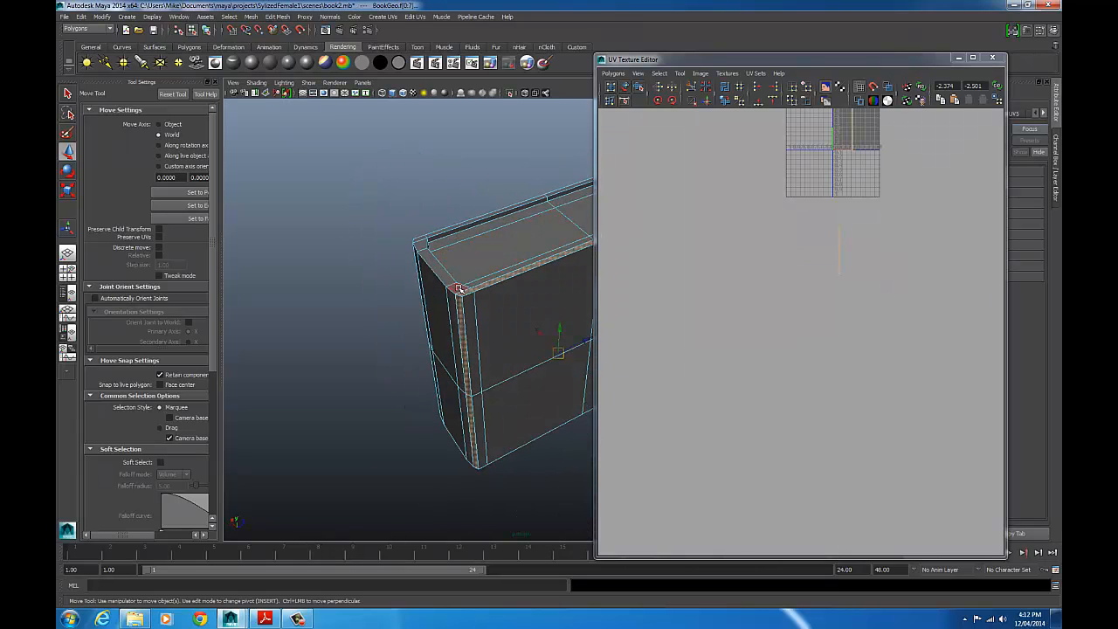
pyautogui.keyDown('shift'); pyautogui.click(458, 288); pyautogui.keyUp('shift')
pyautogui.keyDown('shift'); pyautogui.click(438, 269); pyautogui.keyUp('shift')
pyautogui.keyDown('shift'); pyautogui.click(421, 238); pyautogui.keyUp('shift')
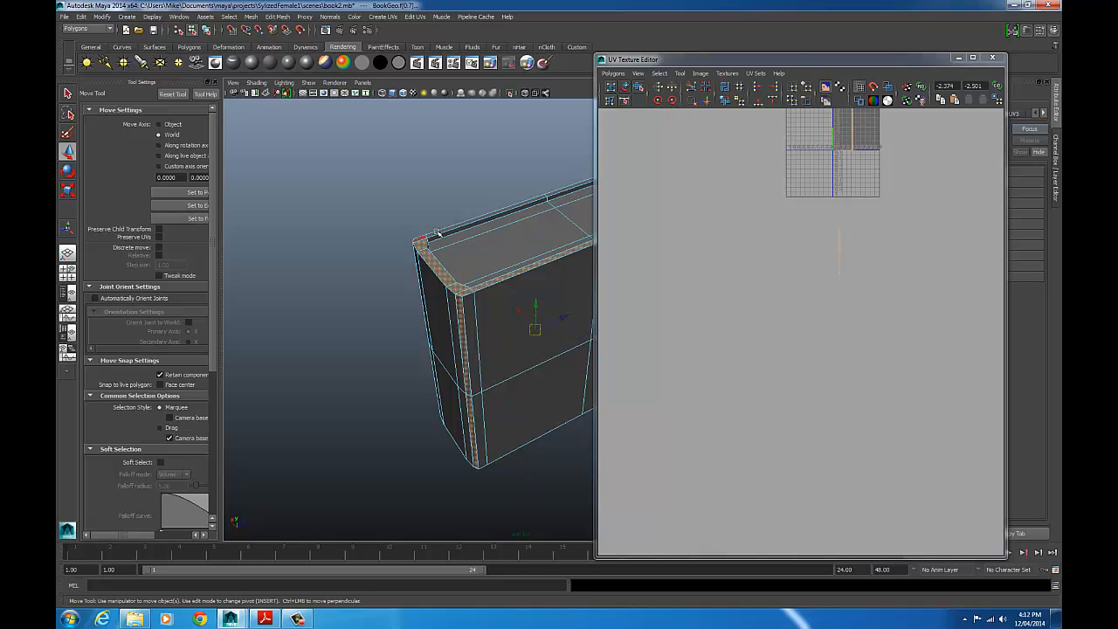
pyautogui.keyDown('shift'); pyautogui.doubleClick(437, 232); pyautogui.keyUp('shift')
# - Deselect the vertical fore-edge rim strips and add the spine's bottom rim face, keeping only the top and bottom rims selected
pyautogui.keyDown('alt'); pyautogui.moveTo(524, 242); pyautogui.dragTo(401, 210); pyautogui.keyUp('alt')
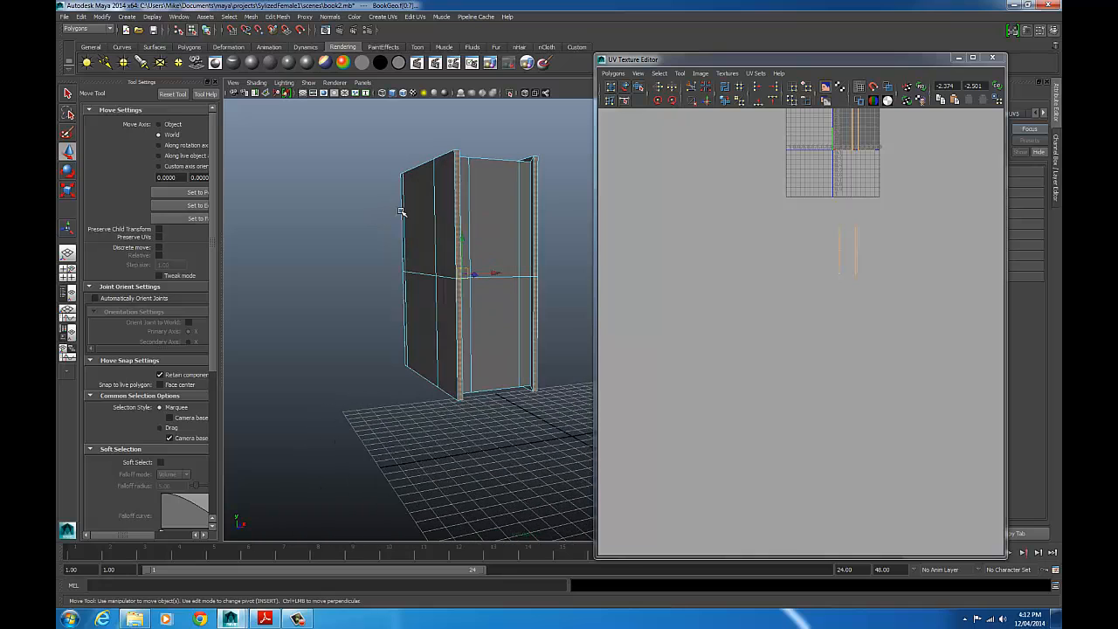
pyautogui.keyDown('ctrl'); pyautogui.moveTo(428, 275); pyautogui.dragTo(579, 349); pyautogui.keyUp('ctrl')
pyautogui.keyDown('alt'); pyautogui.moveTo(484, 319); pyautogui.dragTo(585, 259); pyautogui.keyUp('alt')
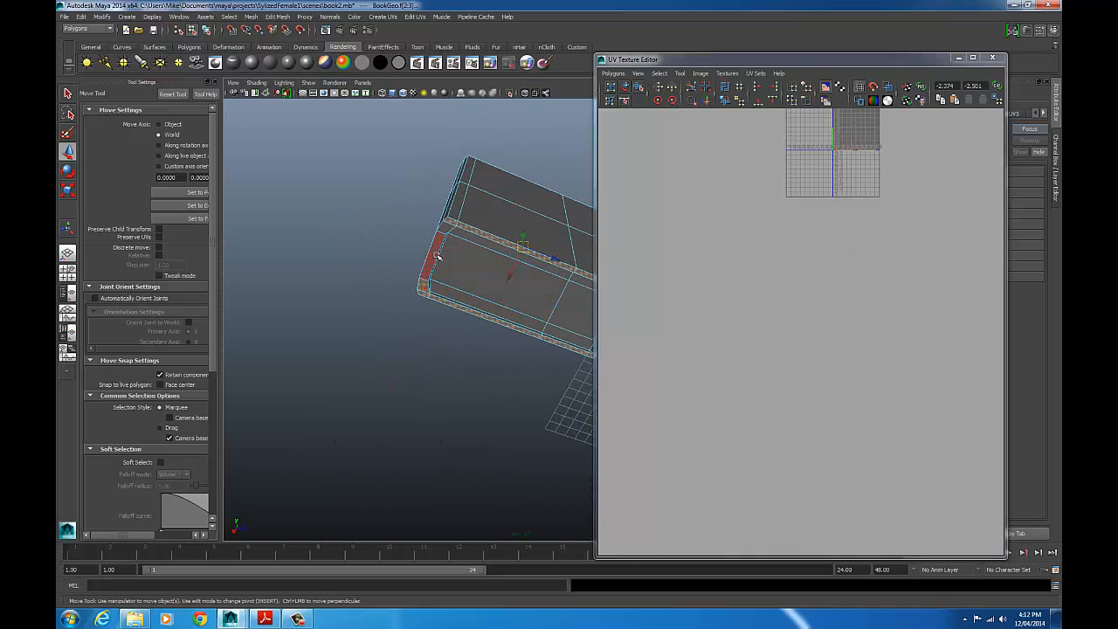
pyautogui.keyDown('shift'); pyautogui.click(438, 255); pyautogui.keyUp('shift')
pyautogui.keyDown('alt'); pyautogui.moveTo(487, 193); pyautogui.dragTo(395, 281); pyautogui.keyUp('alt')
# - Planar-map the selected rim faces from the Y axis and move the projection clear of the grid
pyautogui.click(383, 17)
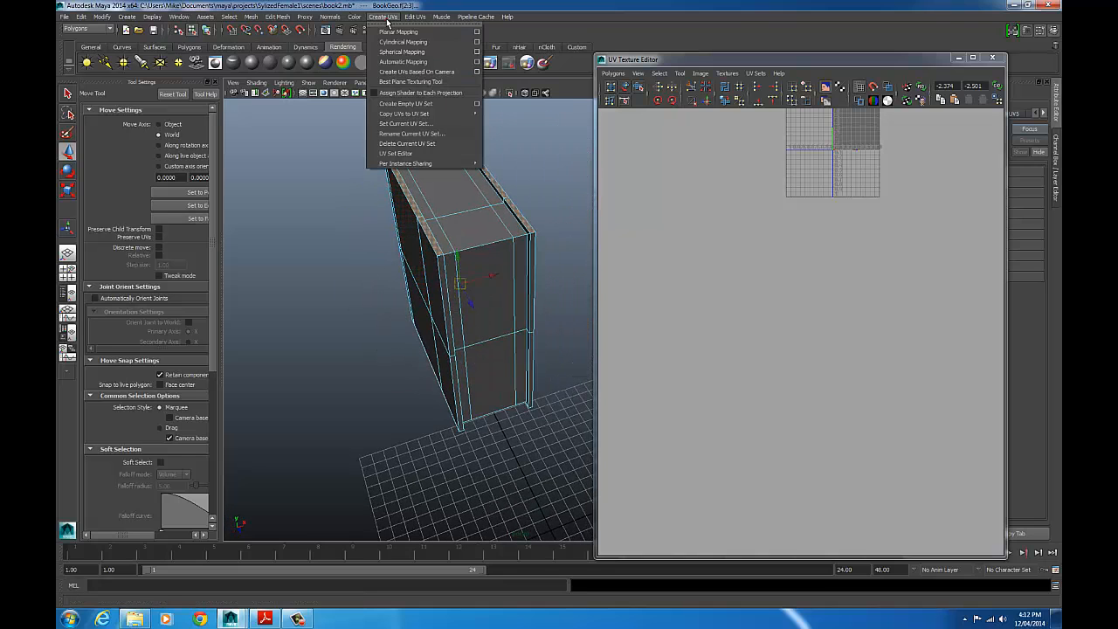
pyautogui.click(477, 32)
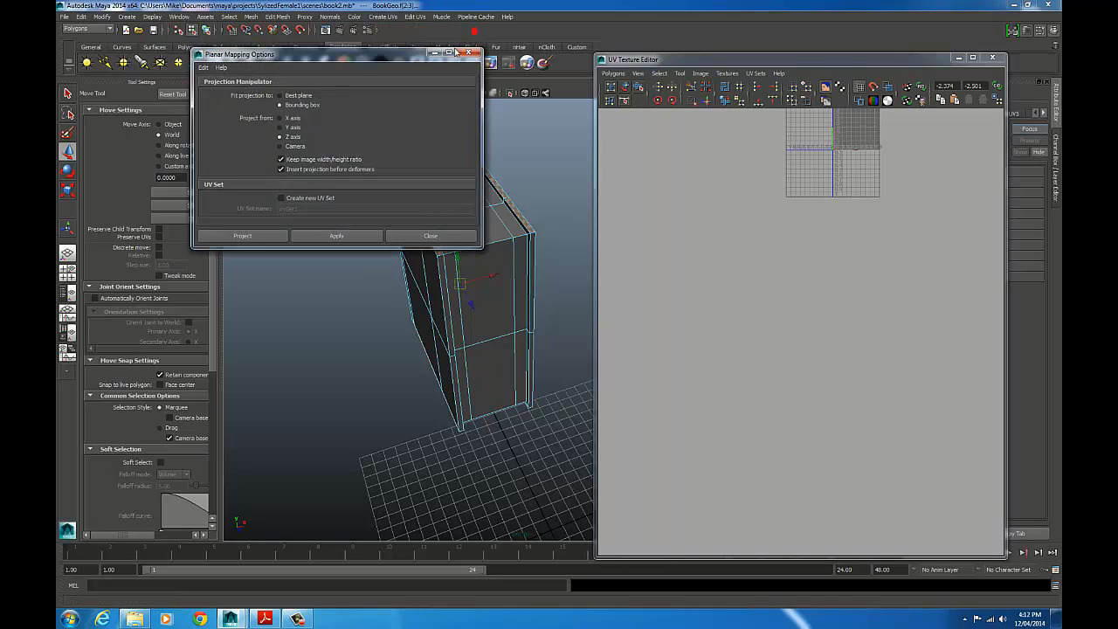
pyautogui.click(280, 126)
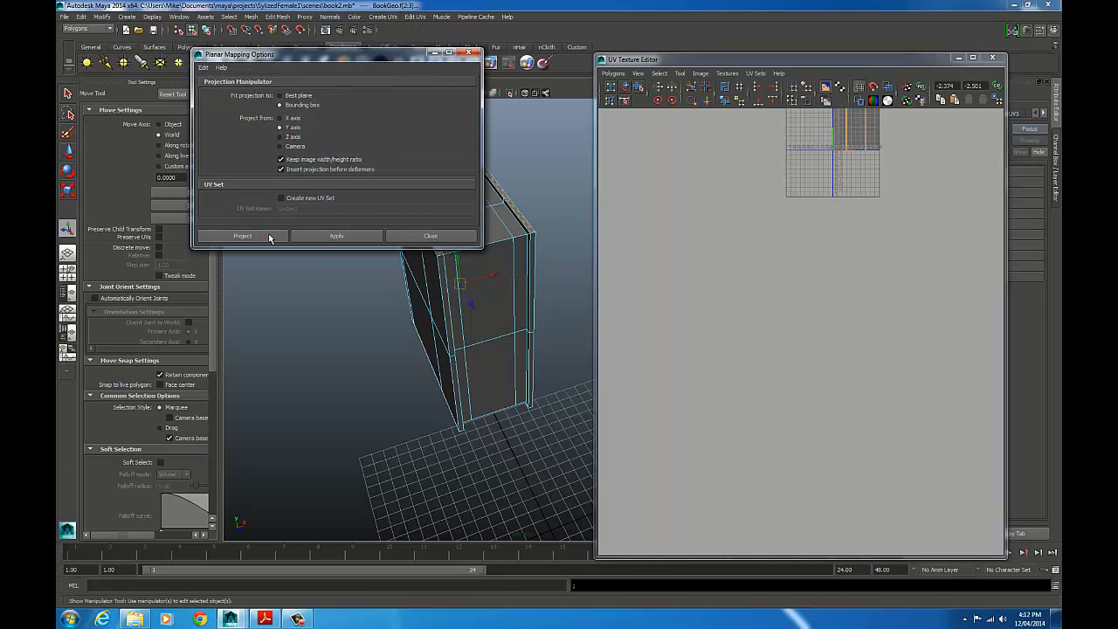
pyautogui.click(241, 236)
pyautogui.keyDown('alt'); pyautogui.moveTo(752, 207); pyautogui.dragTo(751, 242, button='middle'); pyautogui.keyUp('alt')
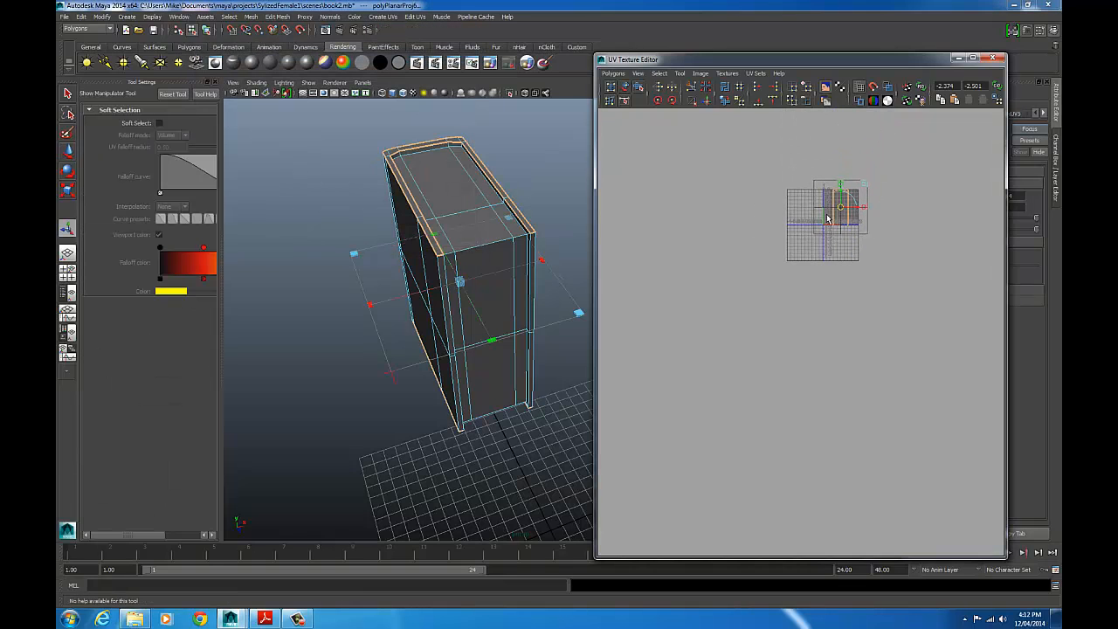
pyautogui.moveTo(839, 207); pyautogui.dragTo(674, 205)
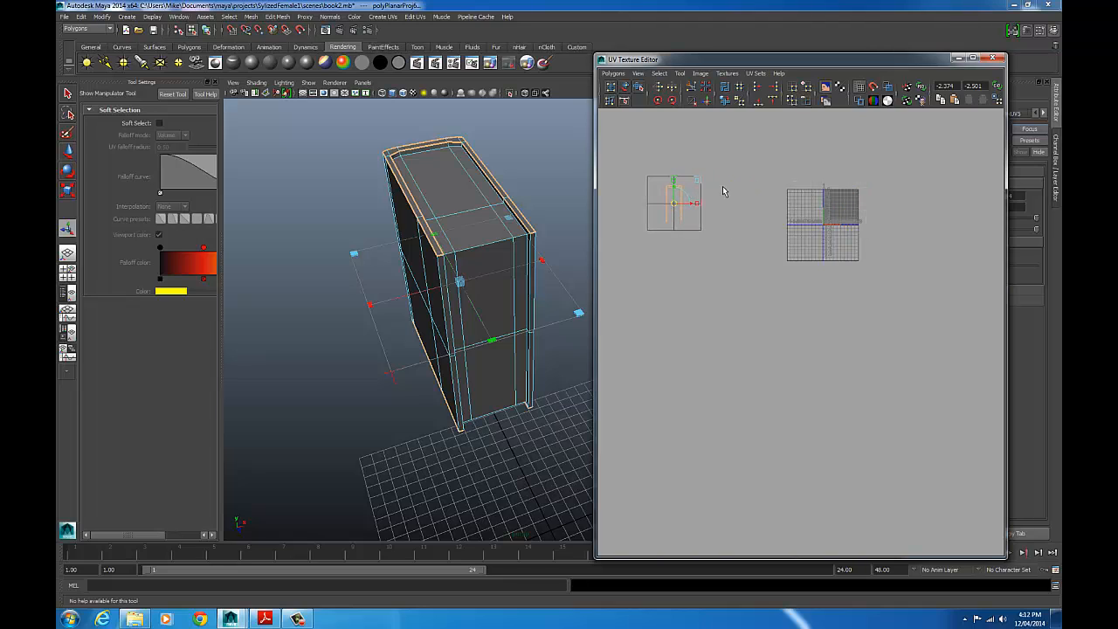
# - Rotate the U-shaped rim shell's UVs 90 degrees clockwise and place the shell just above the left half of the cover shell
pyautogui.click(719, 170)
pyautogui.moveTo(671, 188); pyautogui.dragTo(706, 187, button='right')
pyautogui.moveTo(630, 170); pyautogui.dragTo(694, 247)
pyautogui.click(669, 102)
pyautogui.click(669, 102)
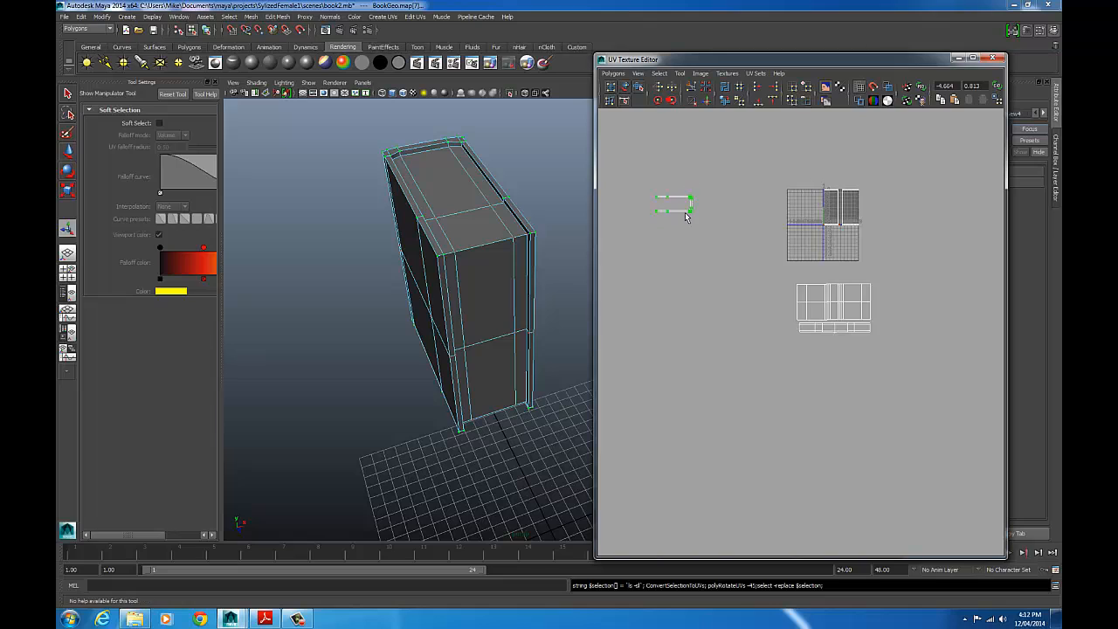
pyautogui.press('w')
pyautogui.moveTo(686, 214); pyautogui.dragTo(820, 277)
pyautogui.click(692, 253)
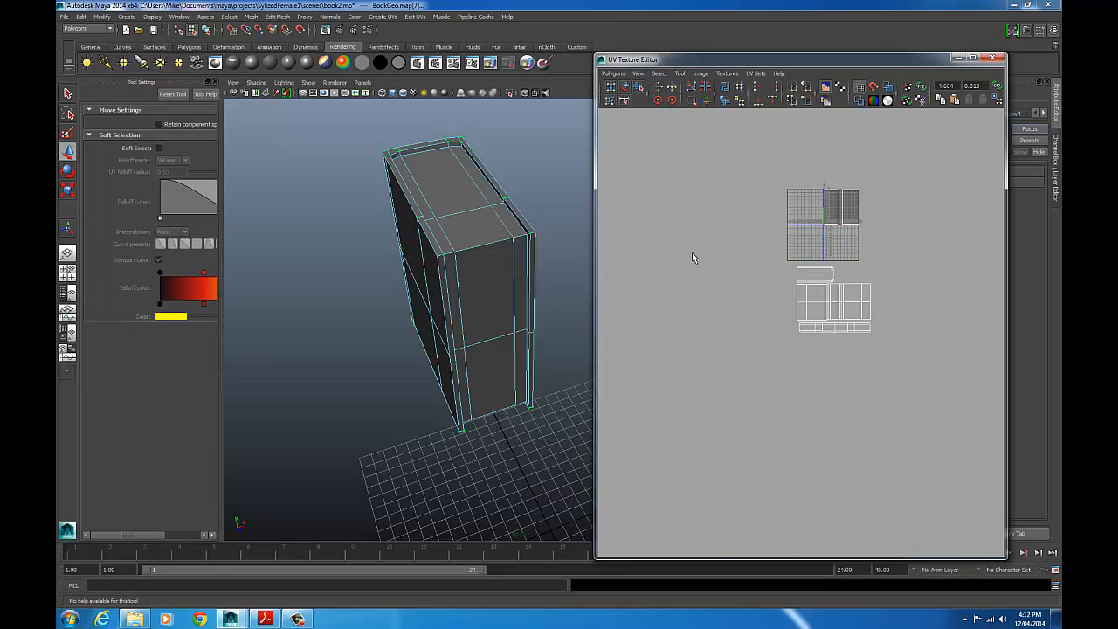
# - Select the upper and lower vertical rim faces on the fore edge of both covers
pyautogui.keyDown('alt'); pyautogui.moveTo(492, 288); pyautogui.dragTo(431, 229); pyautogui.keyUp('alt')
pyautogui.moveTo(432, 212); pyautogui.dragTo(431, 237, button='right')
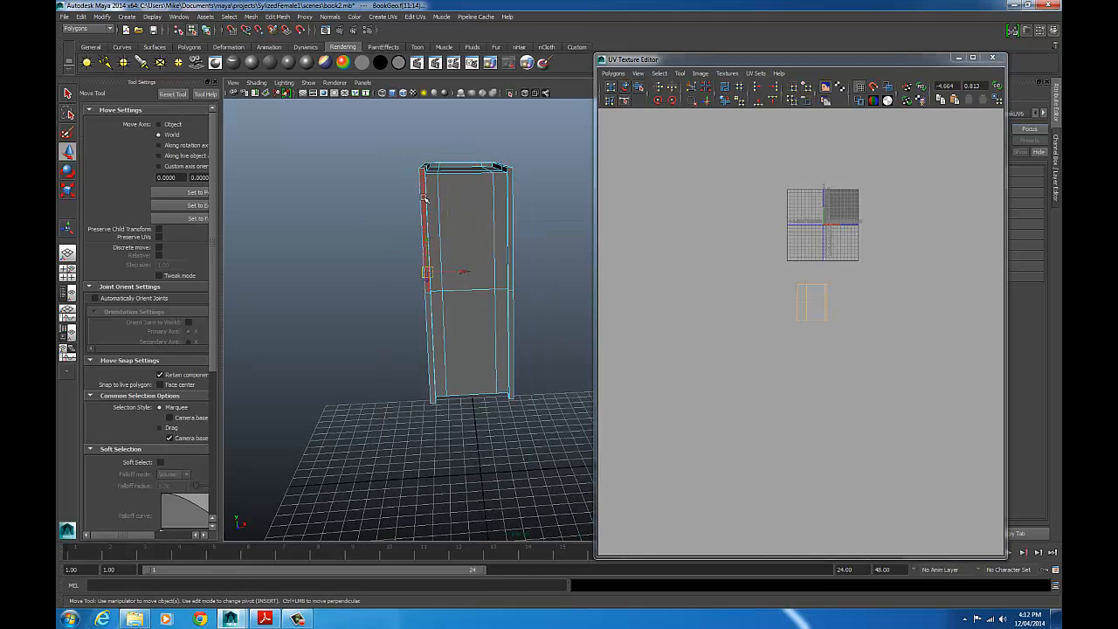
pyautogui.click(423, 200)
pyautogui.keyDown('shift'); pyautogui.click(425, 314); pyautogui.keyUp('shift')
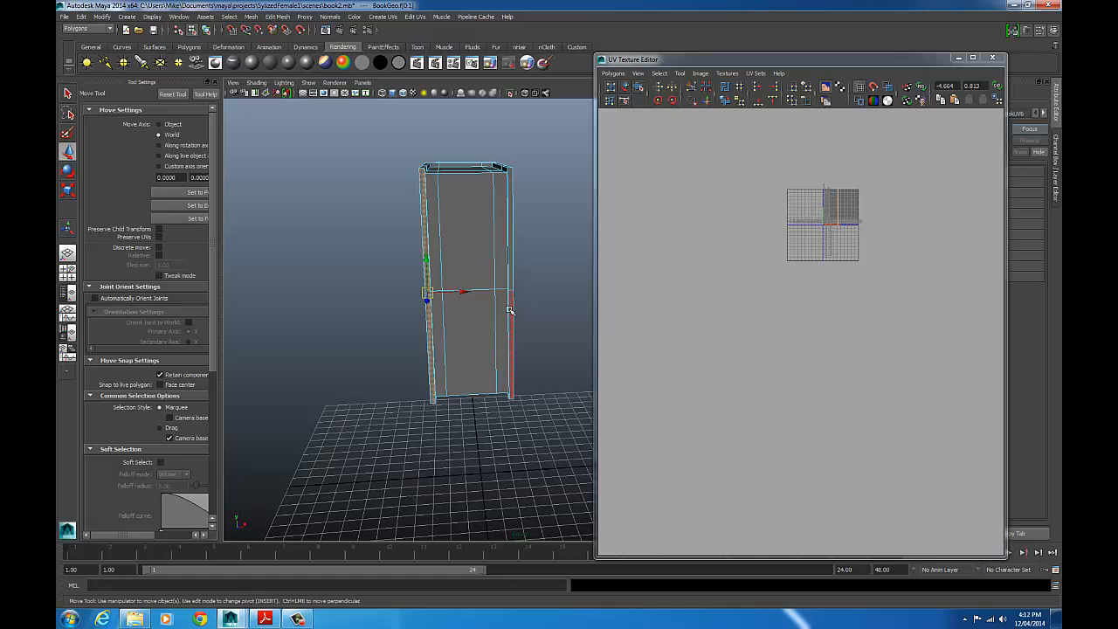
pyautogui.keyDown('shift'); pyautogui.click(510, 310); pyautogui.keyUp('shift')
pyautogui.keyDown('shift'); pyautogui.click(513, 274); pyautogui.keyUp('shift')
pyautogui.keyDown('alt'); pyautogui.moveTo(513, 274); pyautogui.dragTo(468, 244); pyautogui.keyUp('alt')
# - Planar-map the selected vertical rim strips with the projection facing the book's fore edge
pyautogui.click(382, 16)
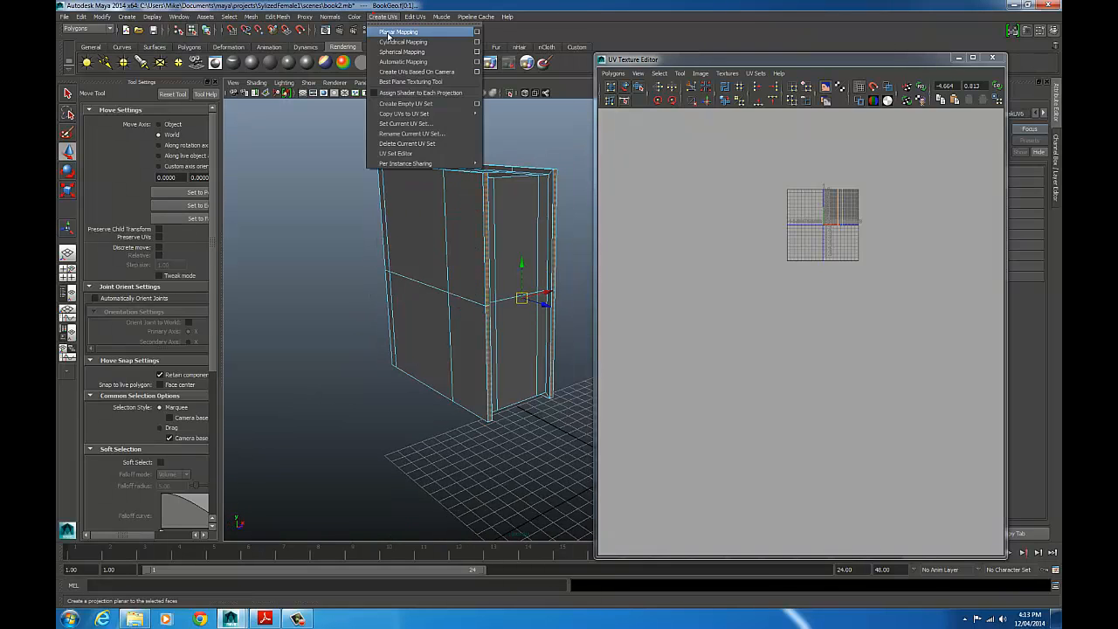
pyautogui.click(477, 32)
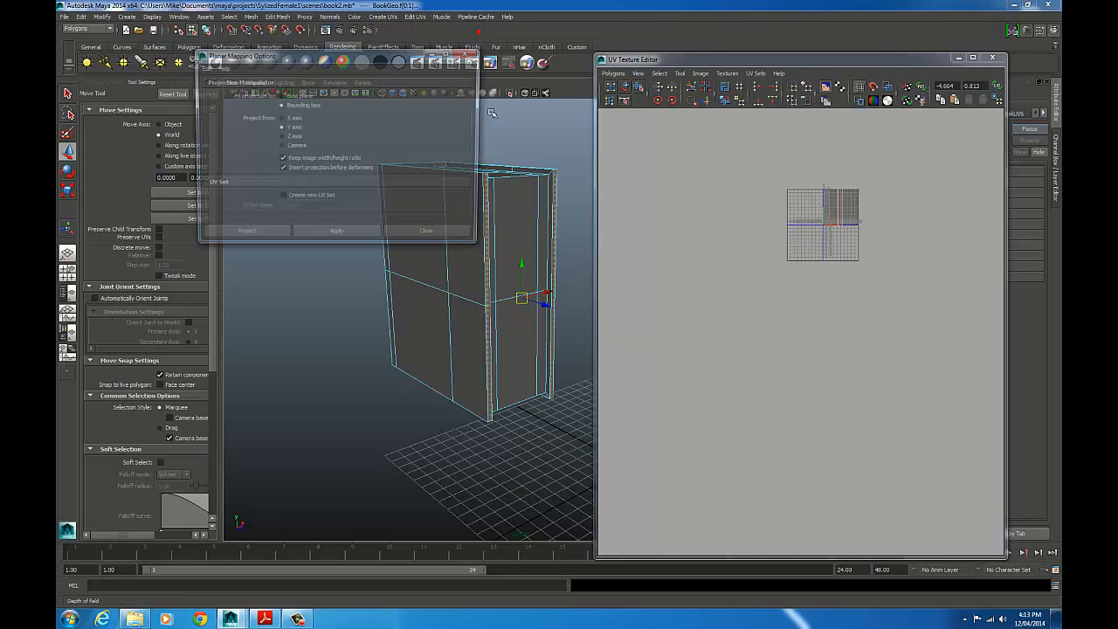
pyautogui.click(270, 236)
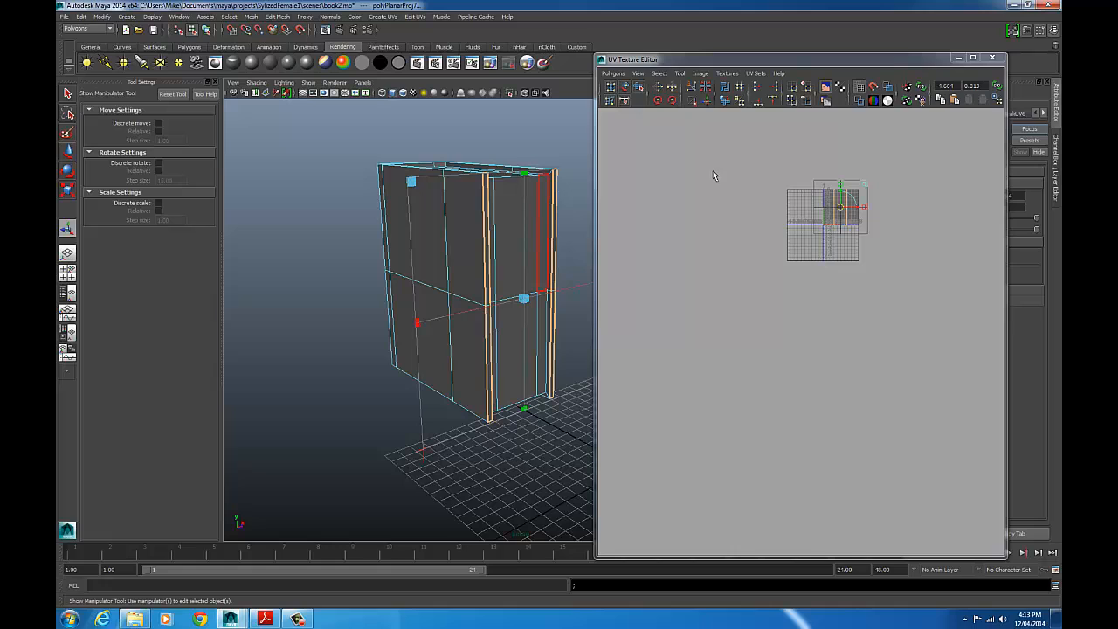
# - Rotate the vertical rim strips' UVs to lie horizontally and place them beside the U-shaped rim shell above the cover shell
pyautogui.click(672, 99)
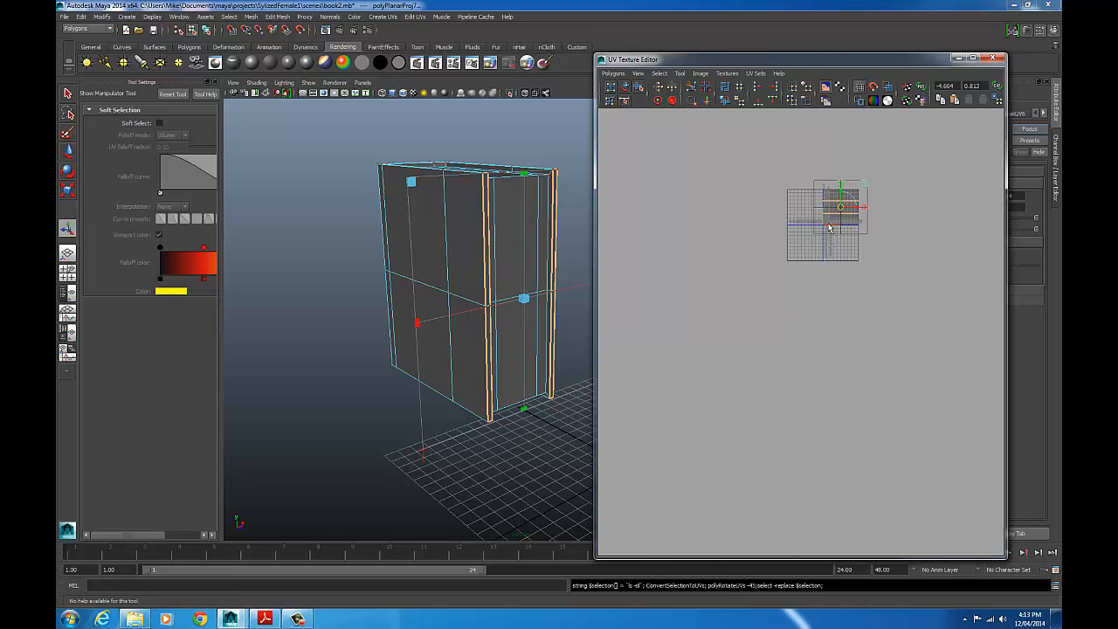
pyautogui.moveTo(840, 210); pyautogui.dragTo(736, 172)
pyautogui.click(815, 151)
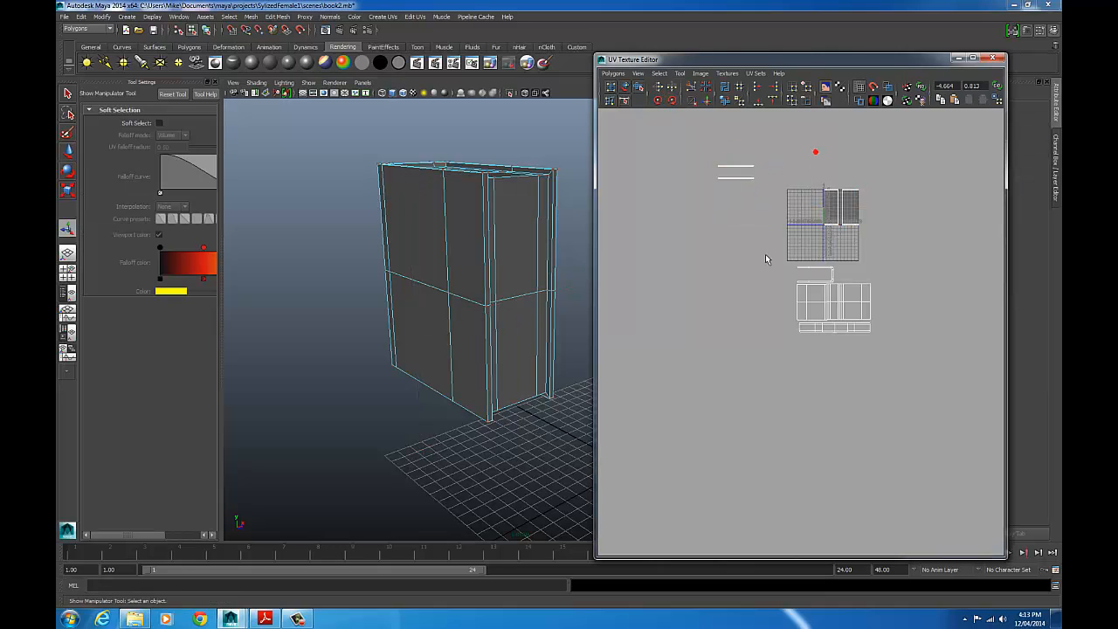
pyautogui.click(736, 172)
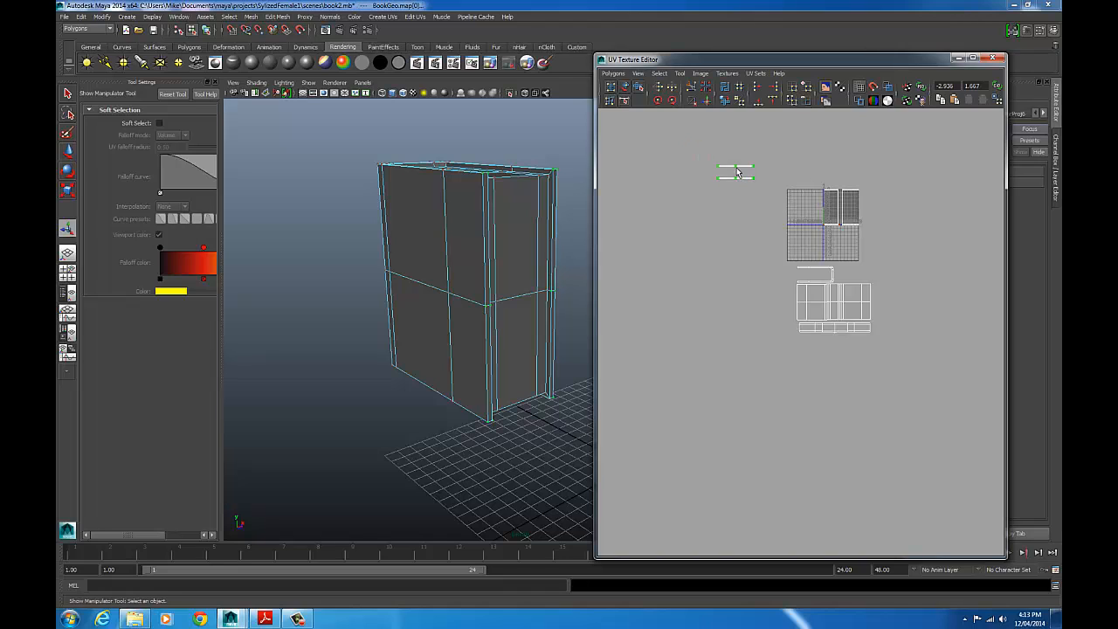
pyautogui.press('w')
pyautogui.moveTo(741, 182); pyautogui.dragTo(854, 274)
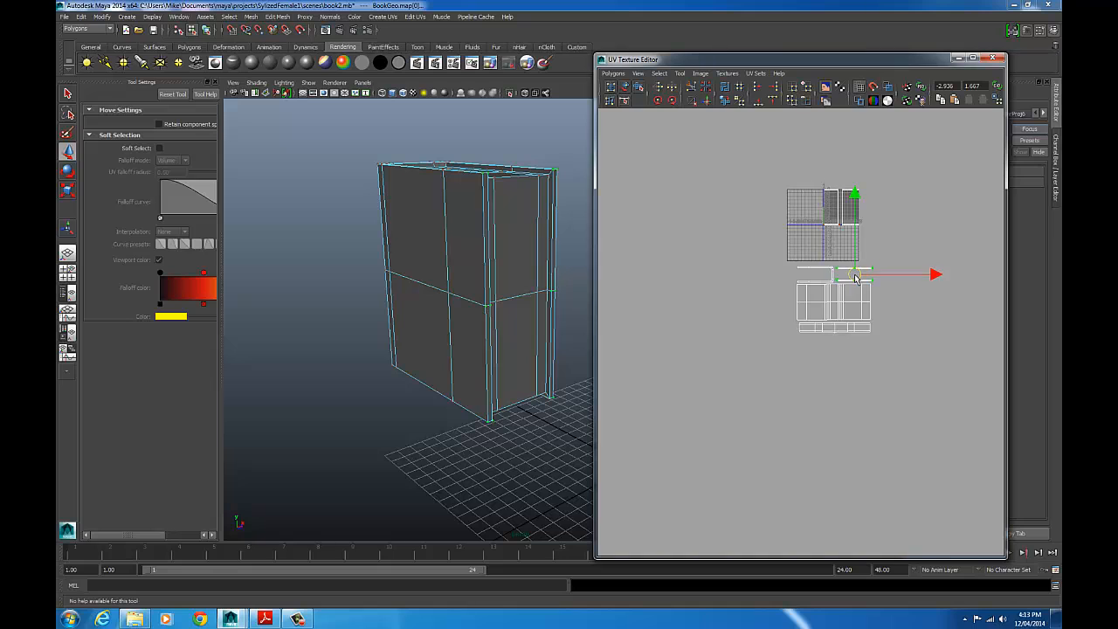
pyautogui.click(776, 245)
# - Select the faces whose UVs still lie on the texture grid and inspect where they are on the book model
pyautogui.keyDown('alt'); pyautogui.moveTo(748, 274); pyautogui.dragTo(860, 273, button='right'); pyautogui.keyUp('alt')
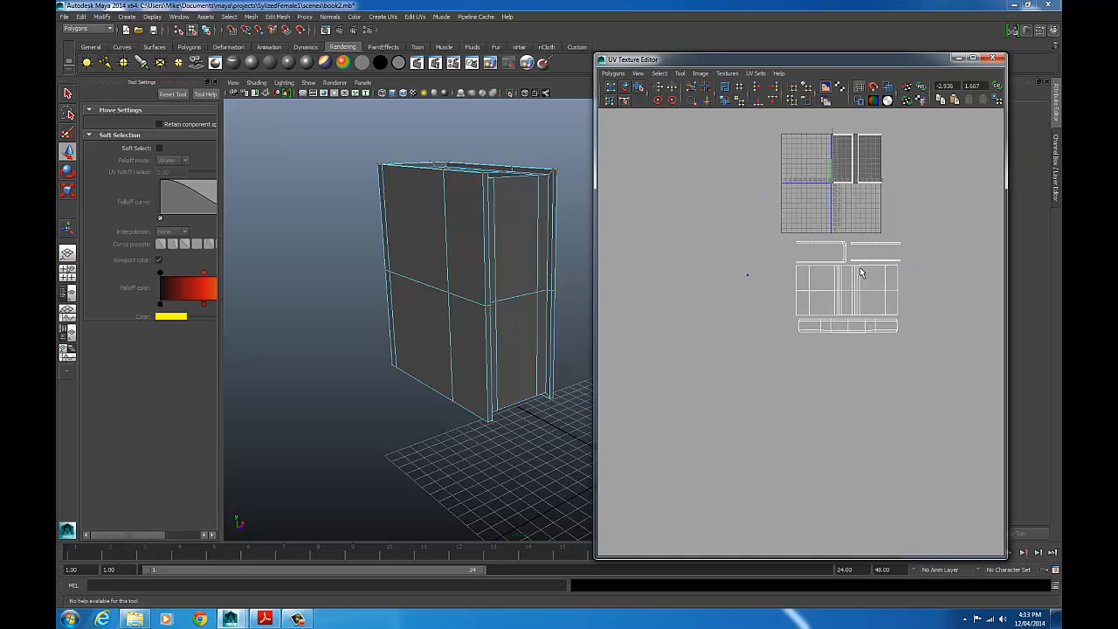
pyautogui.keyDown('alt'); pyautogui.moveTo(802, 284); pyautogui.dragTo(760, 352, button='middle'); pyautogui.keyUp('alt')
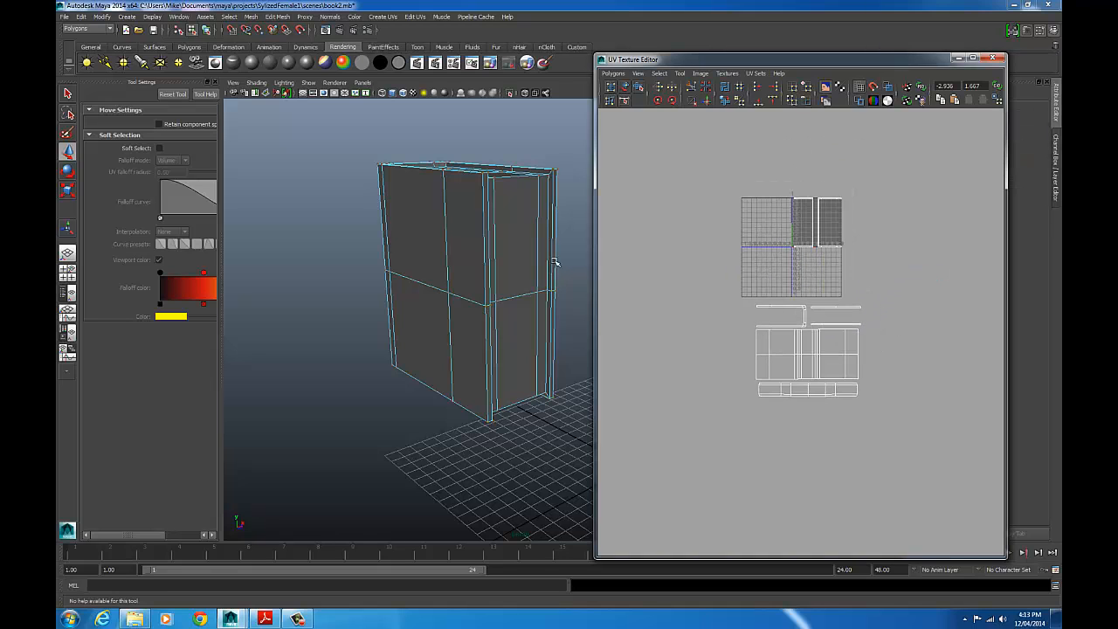
pyautogui.keyDown('alt'); pyautogui.moveTo(556, 263); pyautogui.dragTo(453, 226); pyautogui.keyUp('alt')
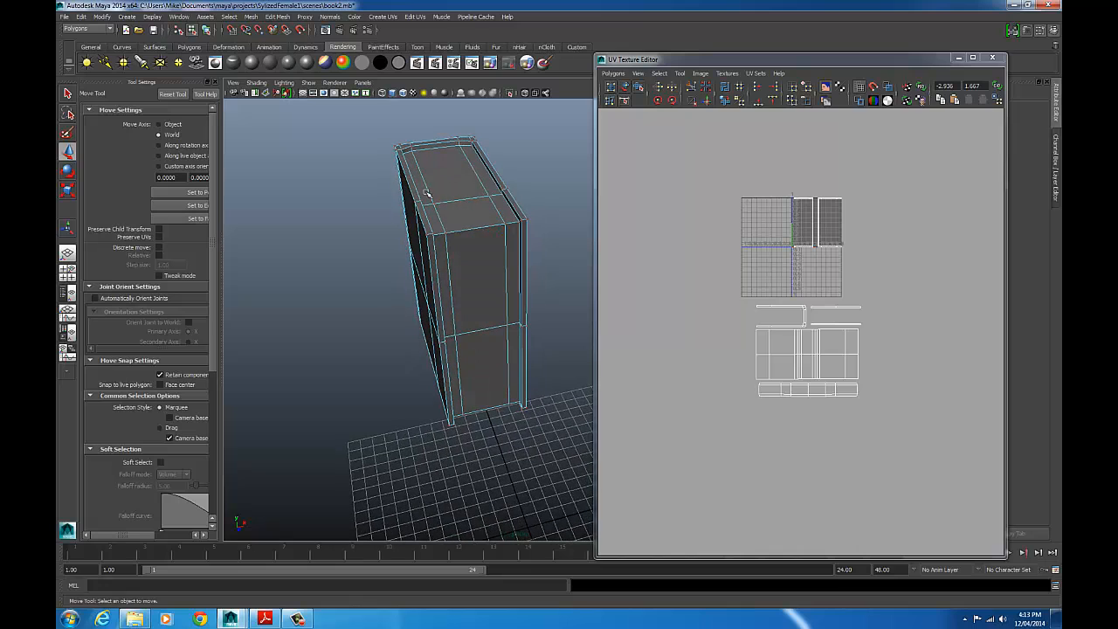
pyautogui.rightClick(809, 199)
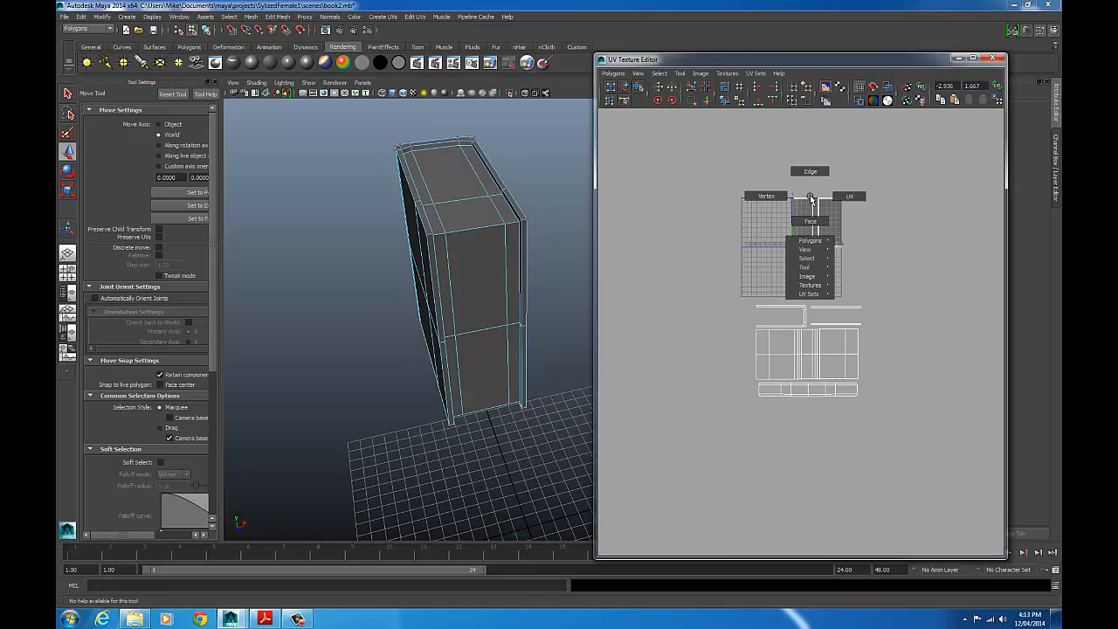
pyautogui.moveTo(809, 196); pyautogui.dragTo(809, 221, button='right')
pyautogui.click(746, 153)
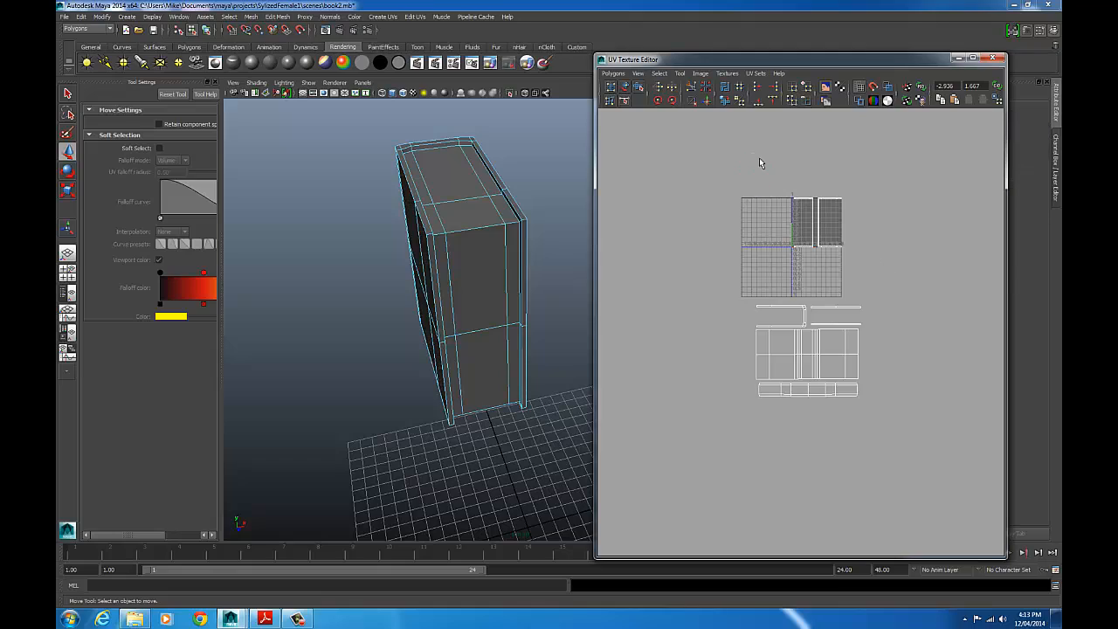
pyautogui.moveTo(759, 158); pyautogui.dragTo(900, 261)
pyautogui.keyDown('alt'); pyautogui.moveTo(424, 310); pyautogui.dragTo(697, 255); pyautogui.keyUp('alt')
pyautogui.scroll(2, 698, 255)
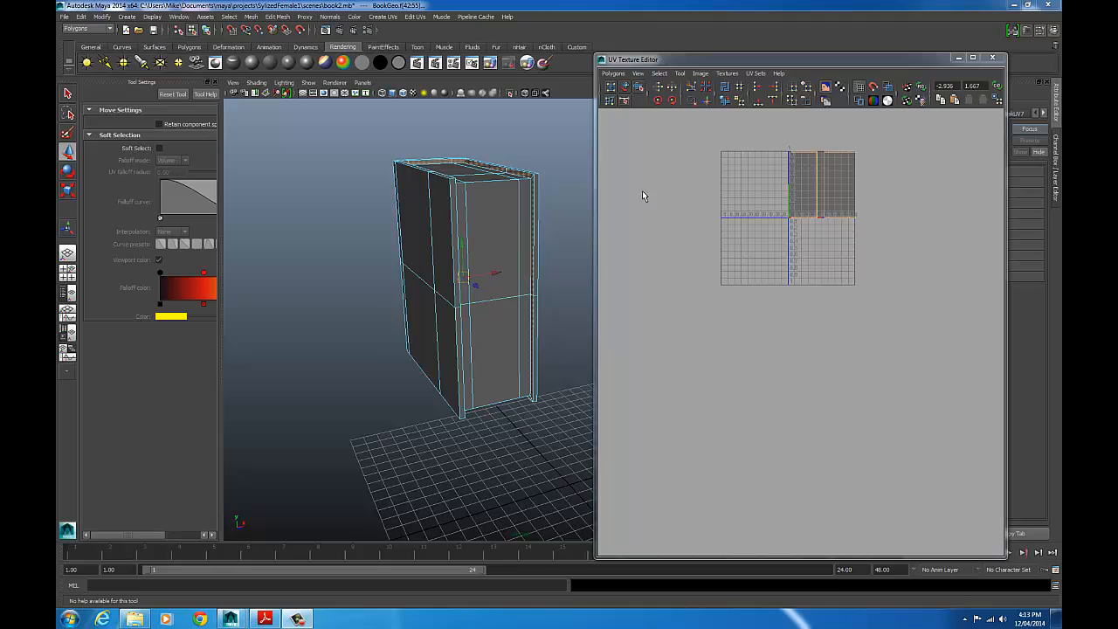
pyautogui.keyDown('alt'); pyautogui.moveTo(545, 202); pyautogui.dragTo(477, 168); pyautogui.keyUp('alt')
pyautogui.keyDown('alt'); pyautogui.moveTo(501, 220); pyautogui.dragTo(514, 210); pyautogui.keyUp('alt')
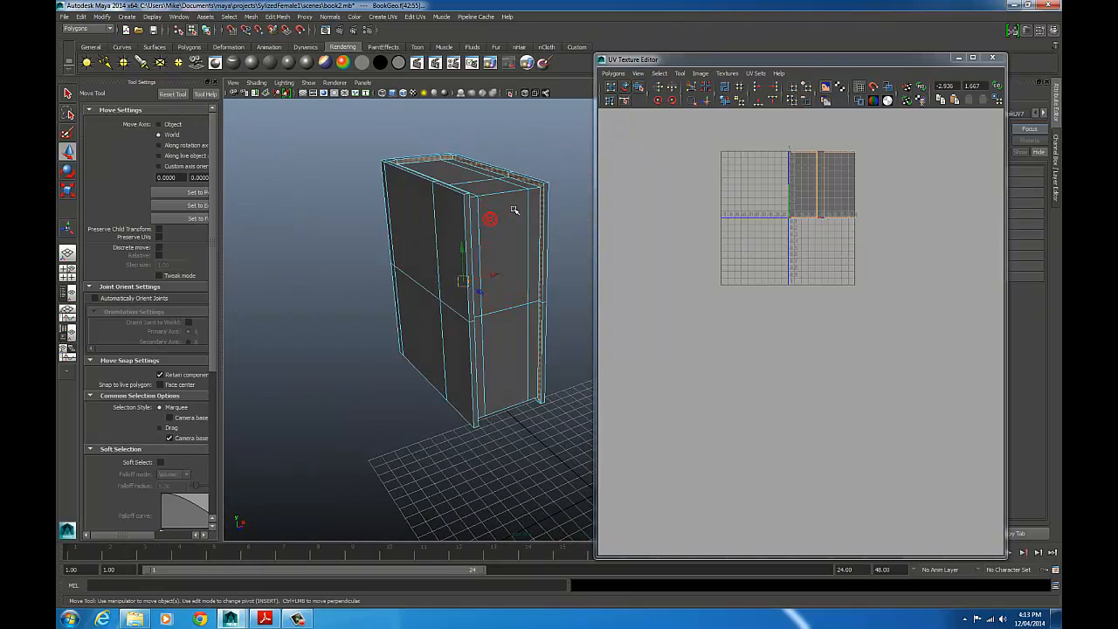
# - Apply automatic mapping to the selected remaining rim faces of the book
pyautogui.keyDown('alt'); pyautogui.moveTo(514, 212); pyautogui.dragTo(483, 250, button='middle'); pyautogui.keyUp('alt')
pyautogui.keyDown('alt'); pyautogui.moveTo(498, 243); pyautogui.dragTo(537, 231); pyautogui.keyUp('alt')
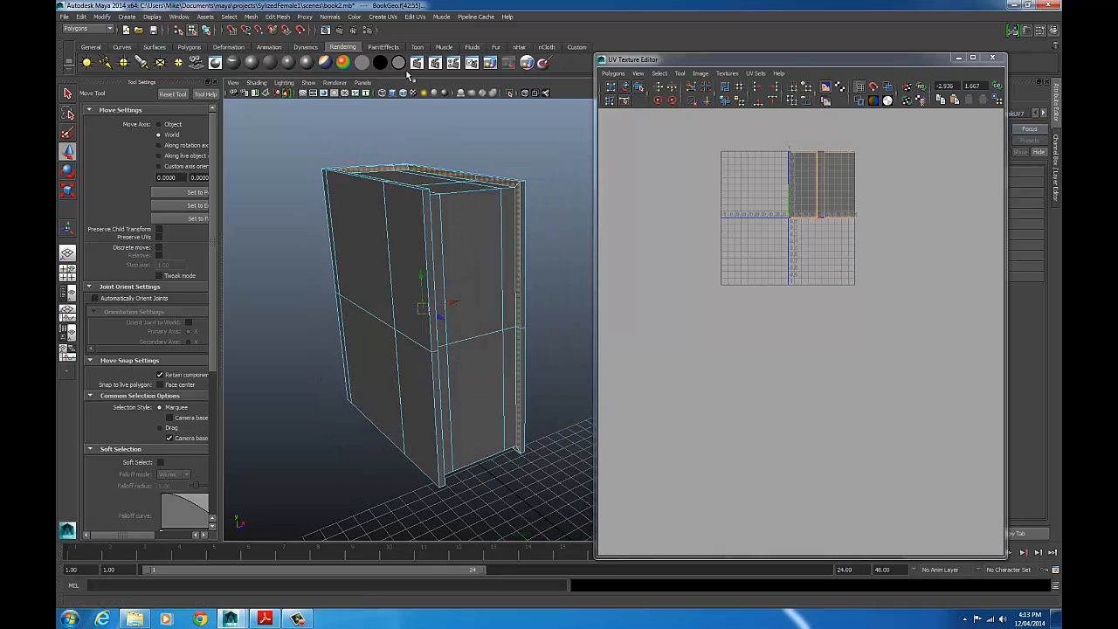
pyautogui.click(385, 19)
pyautogui.click(399, 63)
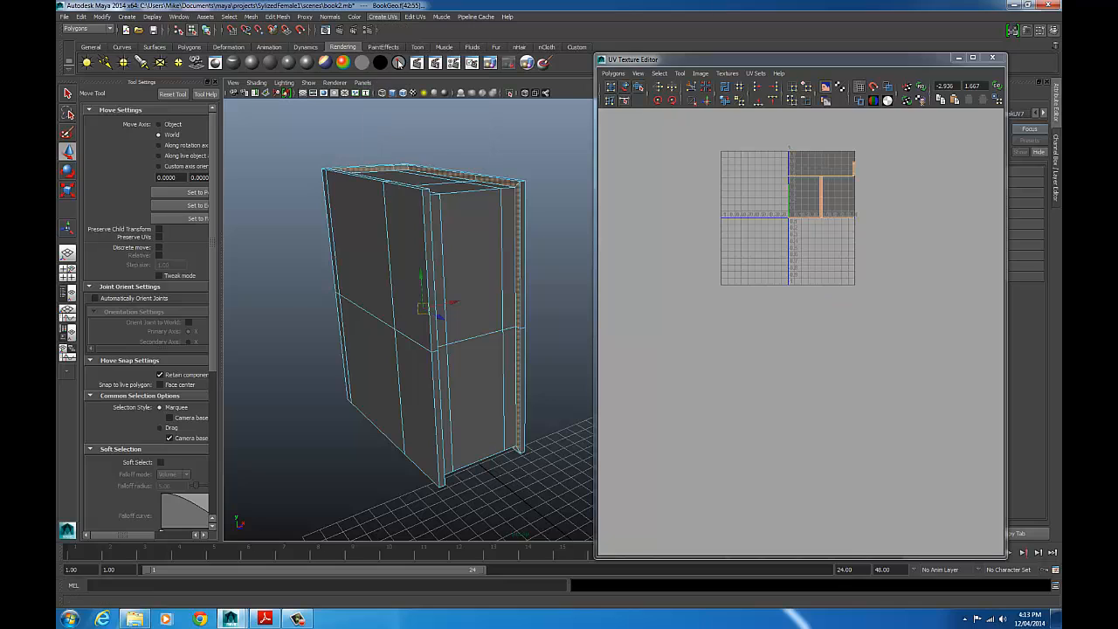
# - Select the automatically mapped UVs and move them off the texture grid into the empty space beside the cover shell
pyautogui.moveTo(818, 180); pyautogui.dragTo(860, 181, button='right')
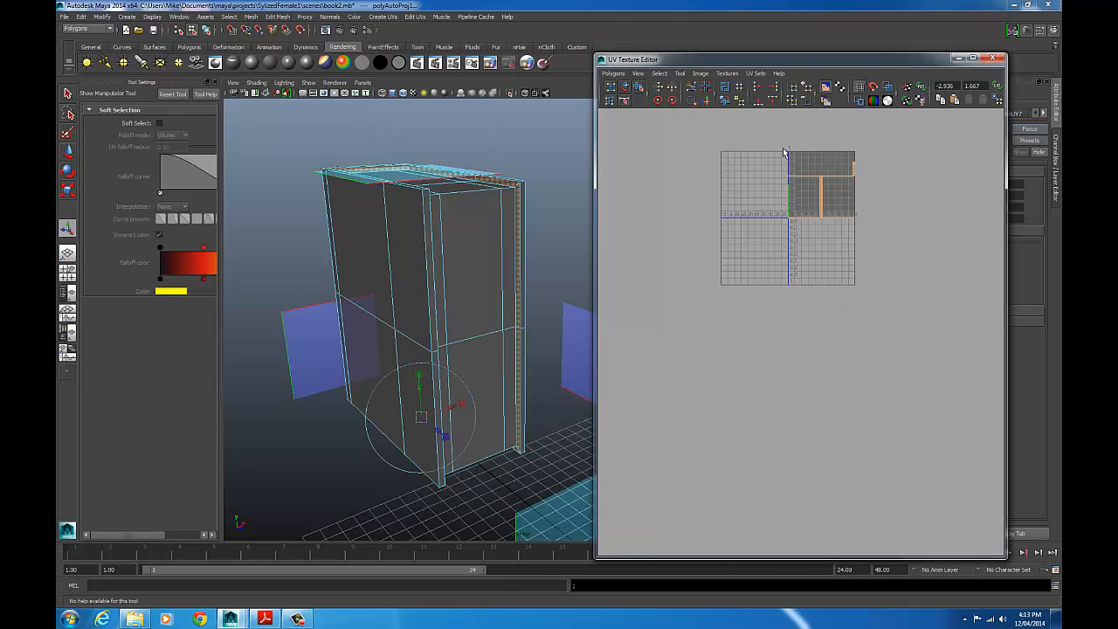
pyautogui.moveTo(763, 139); pyautogui.dragTo(916, 259)
pyautogui.press('w')
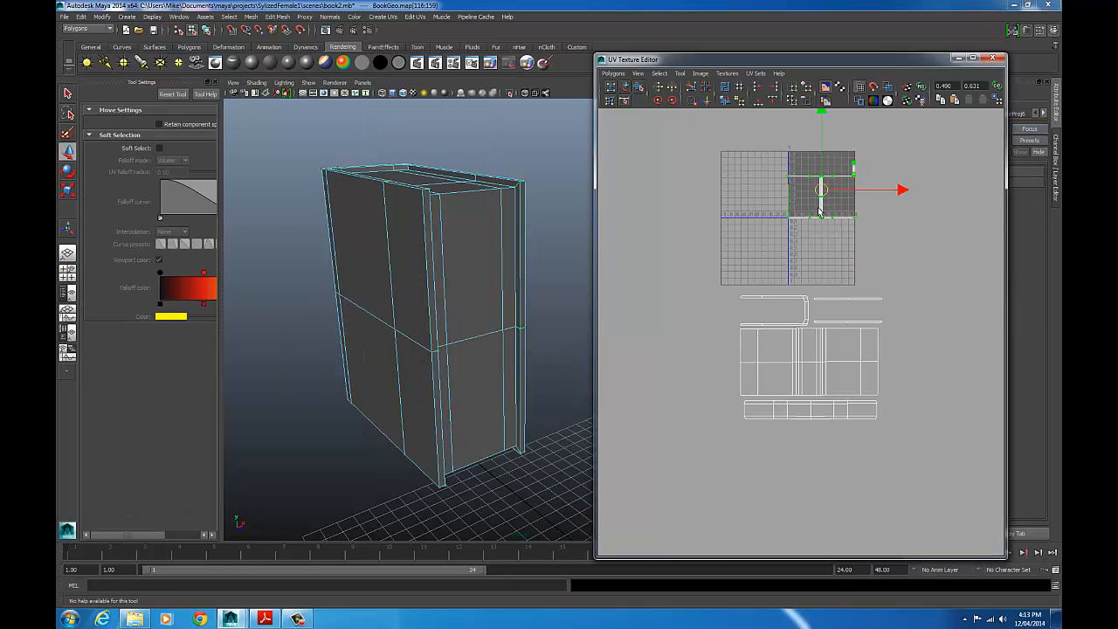
pyautogui.moveTo(818, 192); pyautogui.dragTo(681, 331)
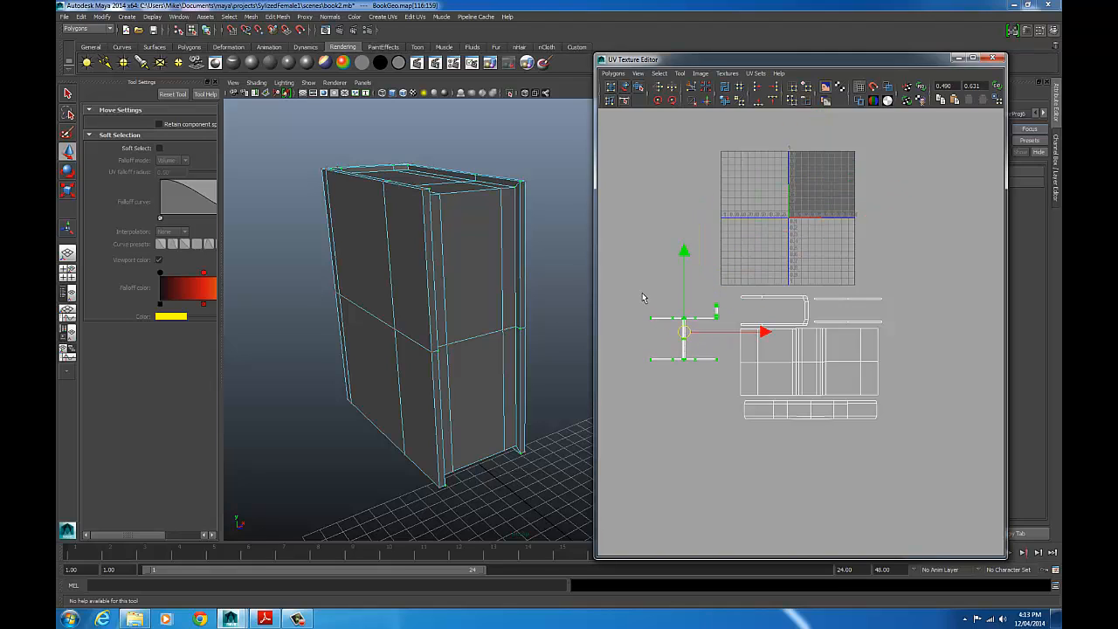
pyautogui.click(646, 295)
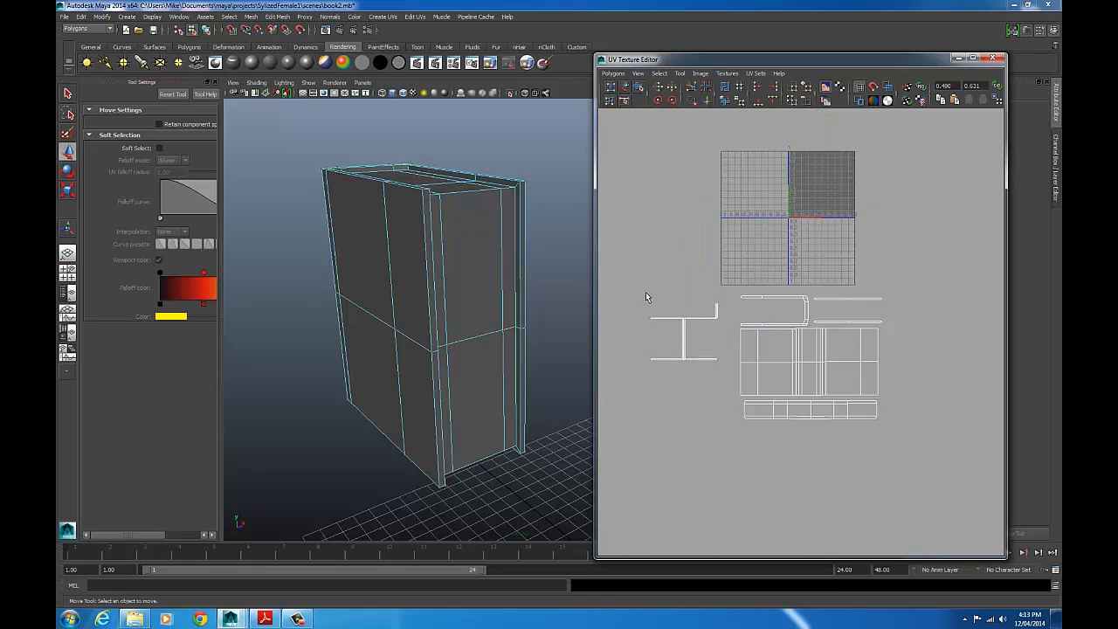
# - Separate one U-shaped strip from the automatically mapped shells and rotate it 90 degrees clockwise so it opens upward
pyautogui.moveTo(633, 287); pyautogui.dragTo(683, 399)
pyautogui.moveTo(670, 342); pyautogui.dragTo(677, 417)
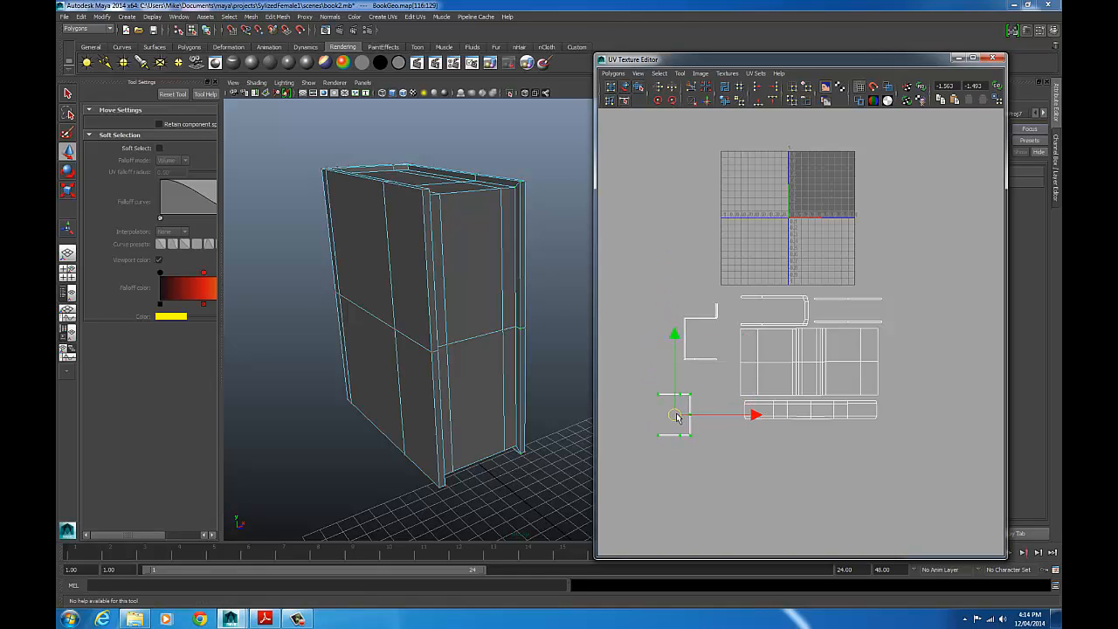
pyautogui.click(671, 100)
pyautogui.click(672, 101)
# - Enlarge the separated U-shaped strip in both directions and place it around the cover and page shells
pyautogui.moveTo(676, 422); pyautogui.dragTo(815, 413)
pyautogui.press('r')
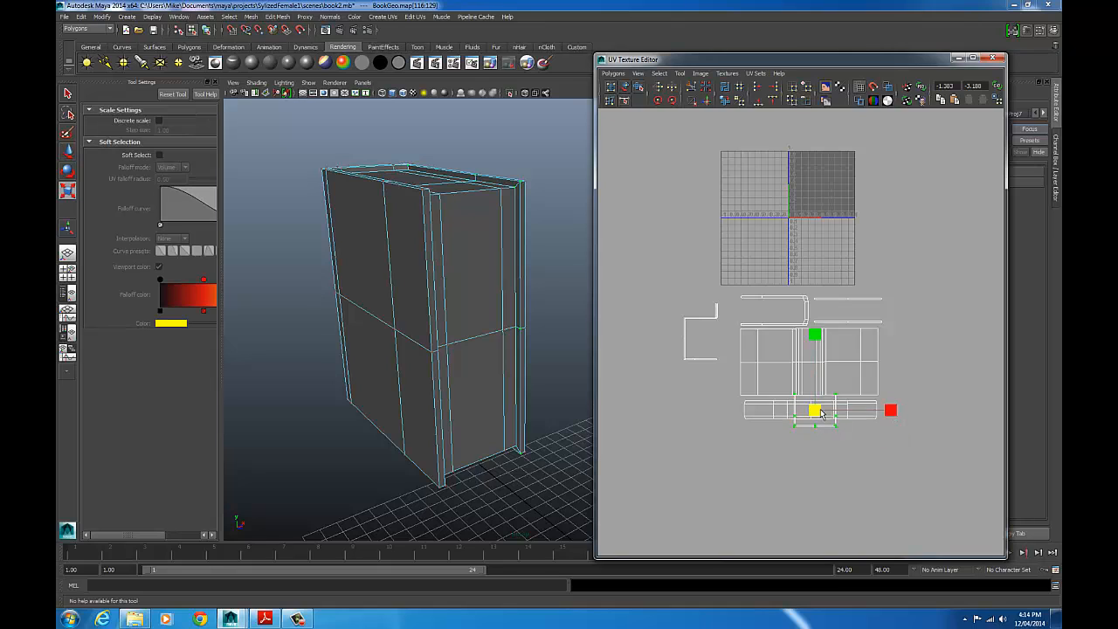
pyautogui.moveTo(891, 410); pyautogui.dragTo(1003, 408)
pyautogui.moveTo(814, 335); pyautogui.dragTo(813, 133)
pyautogui.press('w')
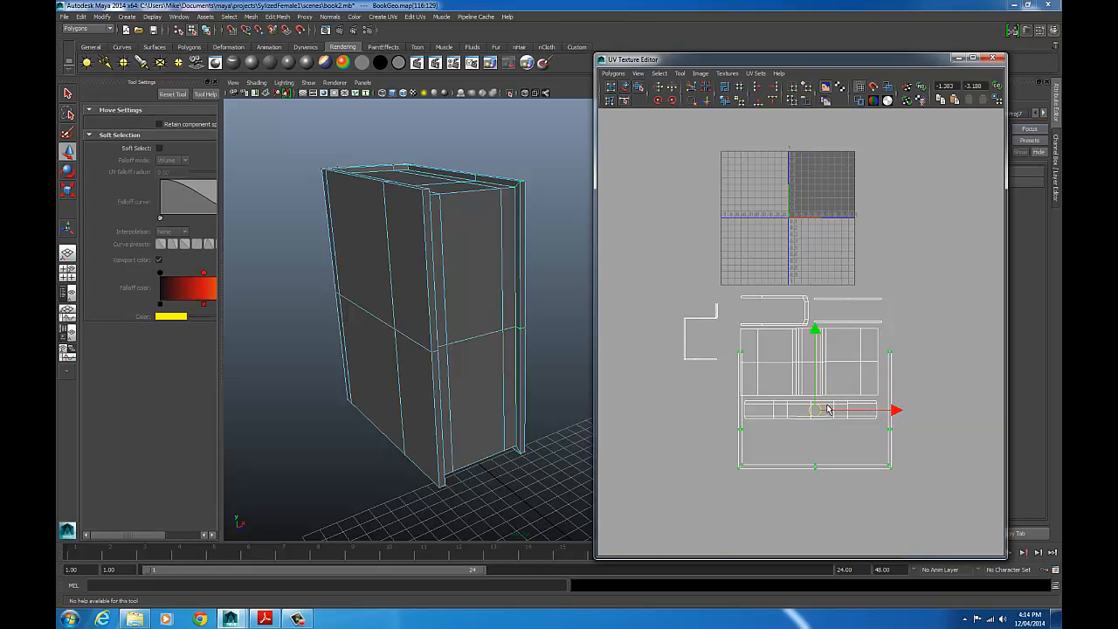
pyautogui.moveTo(816, 410); pyautogui.dragTo(817, 379)
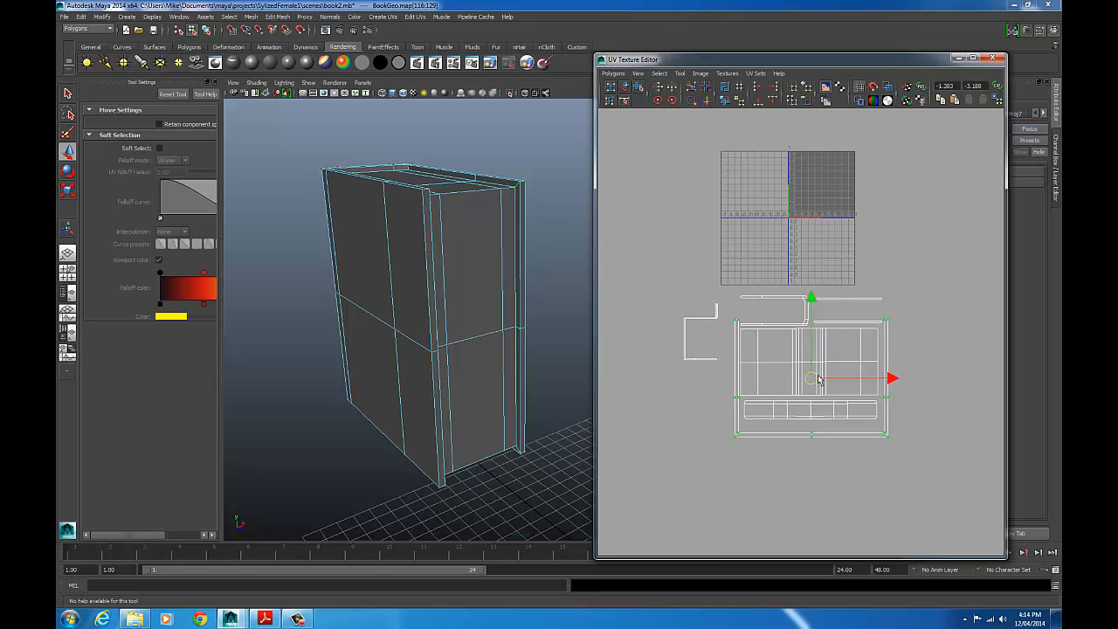
# - Select the remaining automatically mapped shells and rotate them clockwise until their U-shaped strip opens upward
pyautogui.moveTo(652, 264); pyautogui.dragTo(725, 381)
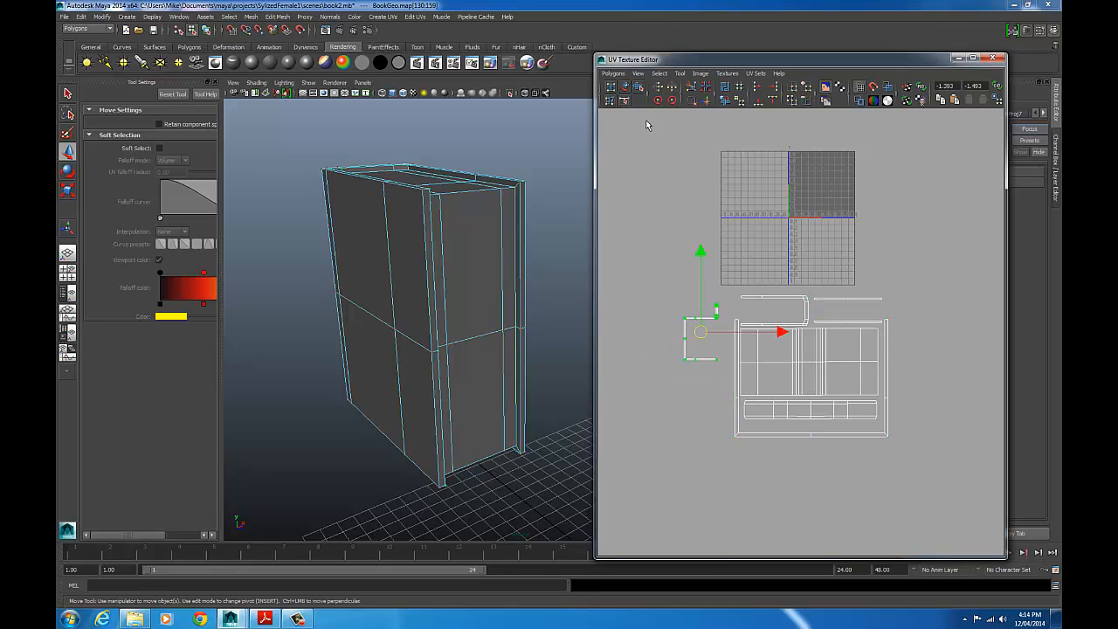
pyautogui.click(672, 101)
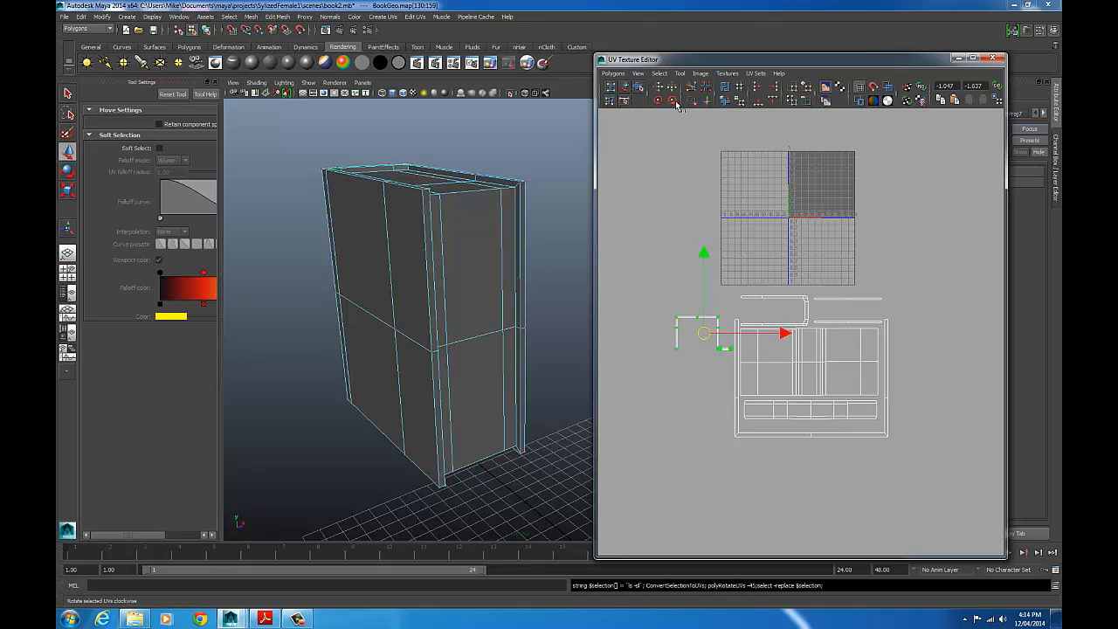
pyautogui.click(674, 101)
pyautogui.click(674, 101)
pyautogui.click(674, 101)
pyautogui.click(674, 101)
# - Enlarge the second U-shaped strip in both directions and place it around the first one
pyautogui.press('r')
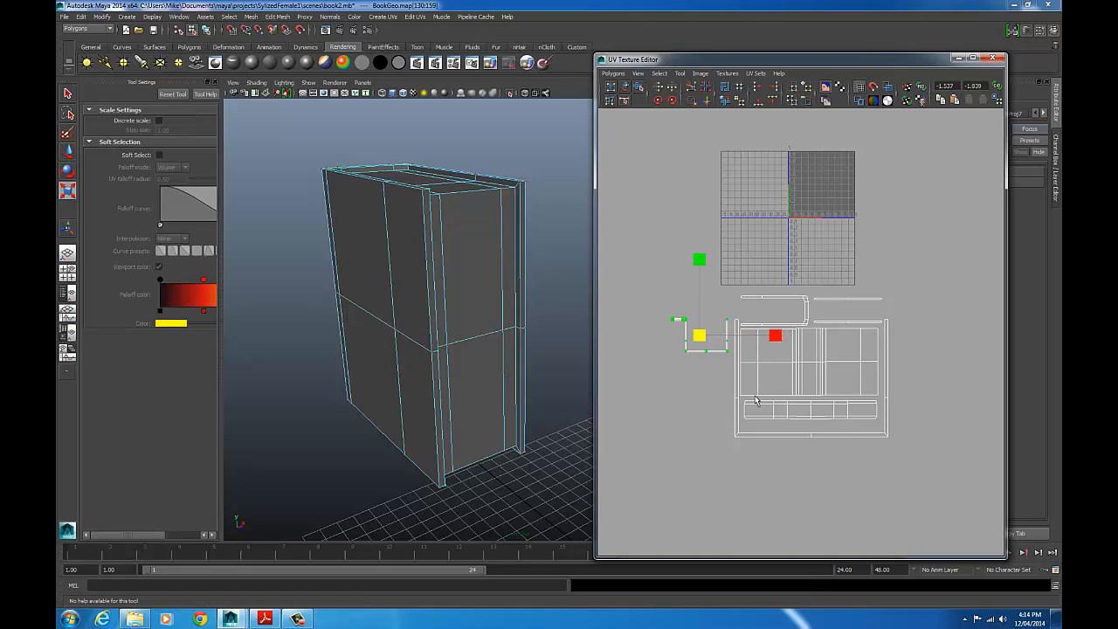
pyautogui.moveTo(792, 331); pyautogui.dragTo(891, 341)
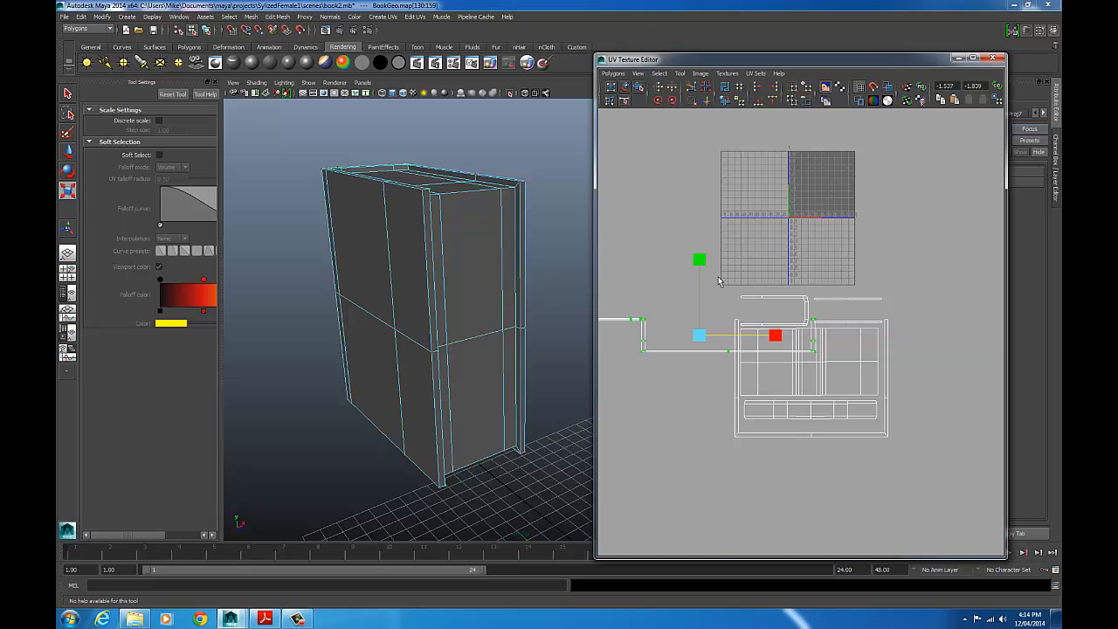
pyautogui.moveTo(698, 244); pyautogui.dragTo(696, 14)
pyautogui.press('w')
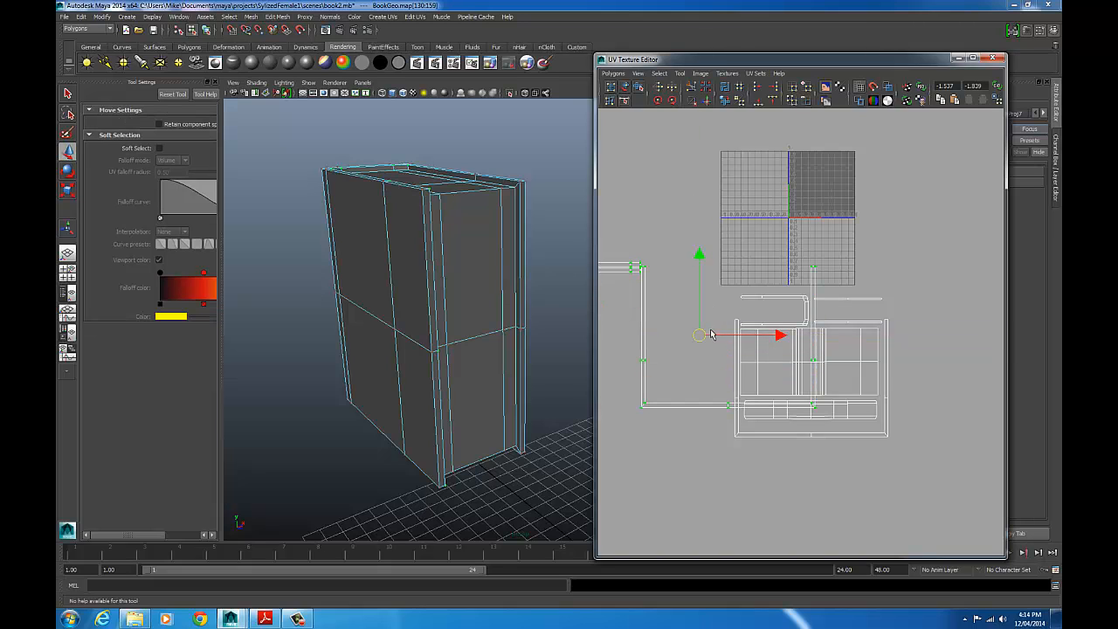
pyautogui.moveTo(699, 335); pyautogui.dragTo(781, 377)
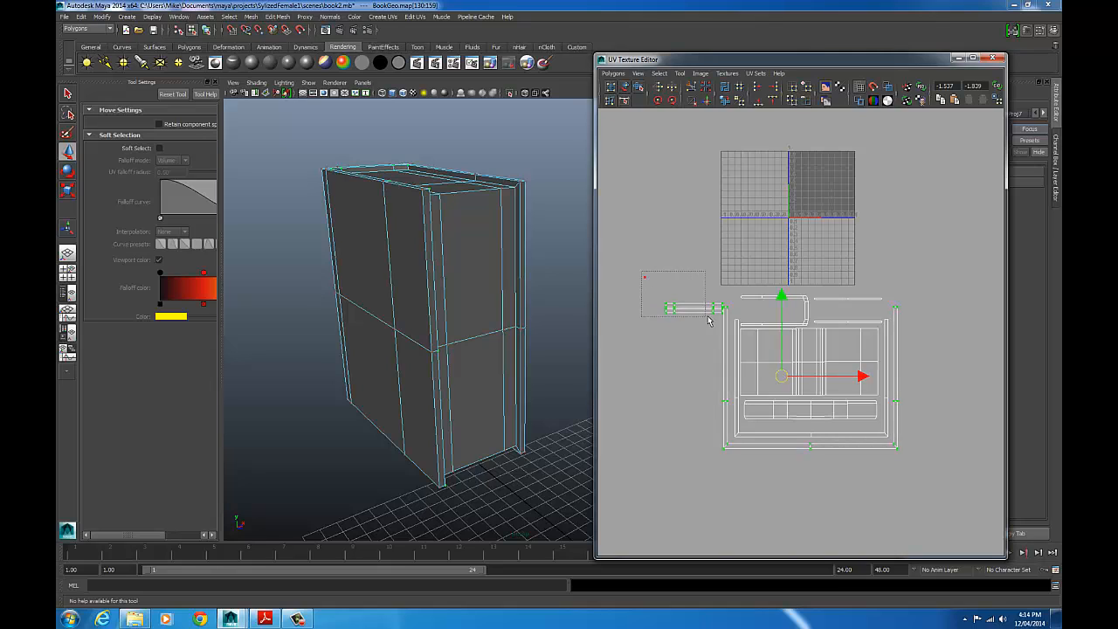
# - Select the small rectangular shells next to the outer U-shaped strip and place them between the two horizontal strips above the cover shell
pyautogui.moveTo(722, 322); pyautogui.dragTo(712, 327)
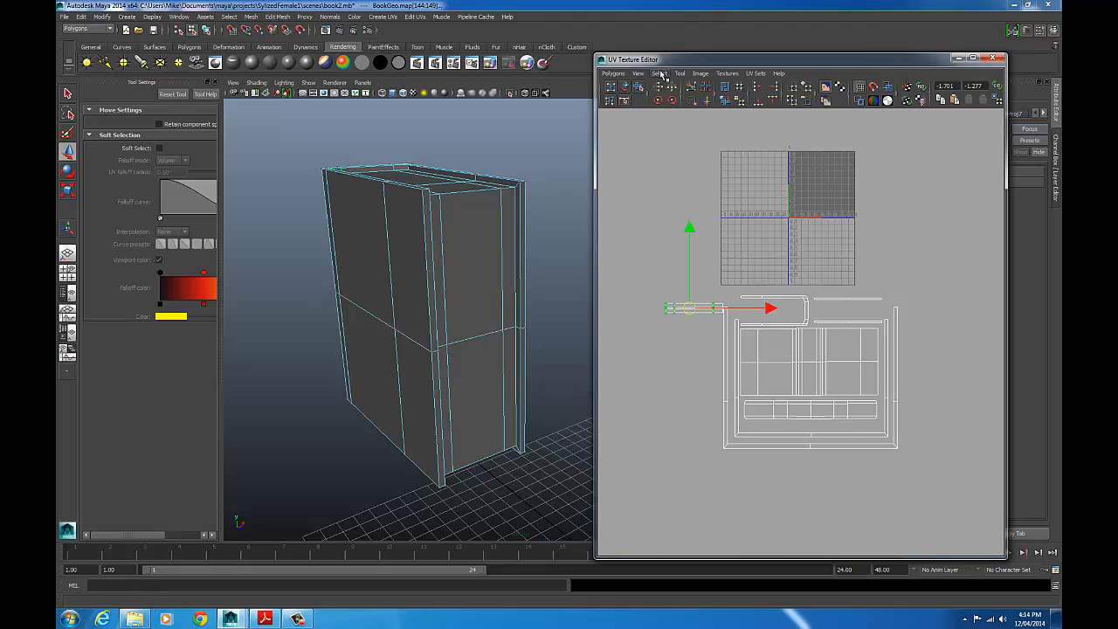
pyautogui.click(660, 73)
pyautogui.click(676, 106)
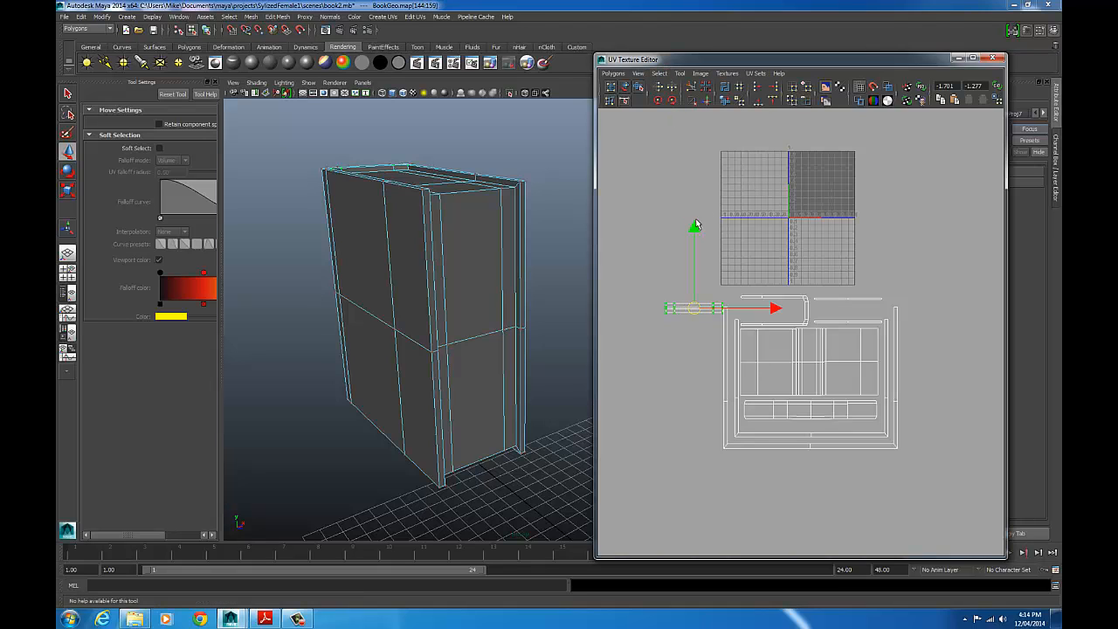
pyautogui.moveTo(691, 309); pyautogui.dragTo(848, 311)
pyautogui.moveTo(680, 235); pyautogui.dragTo(904, 513)
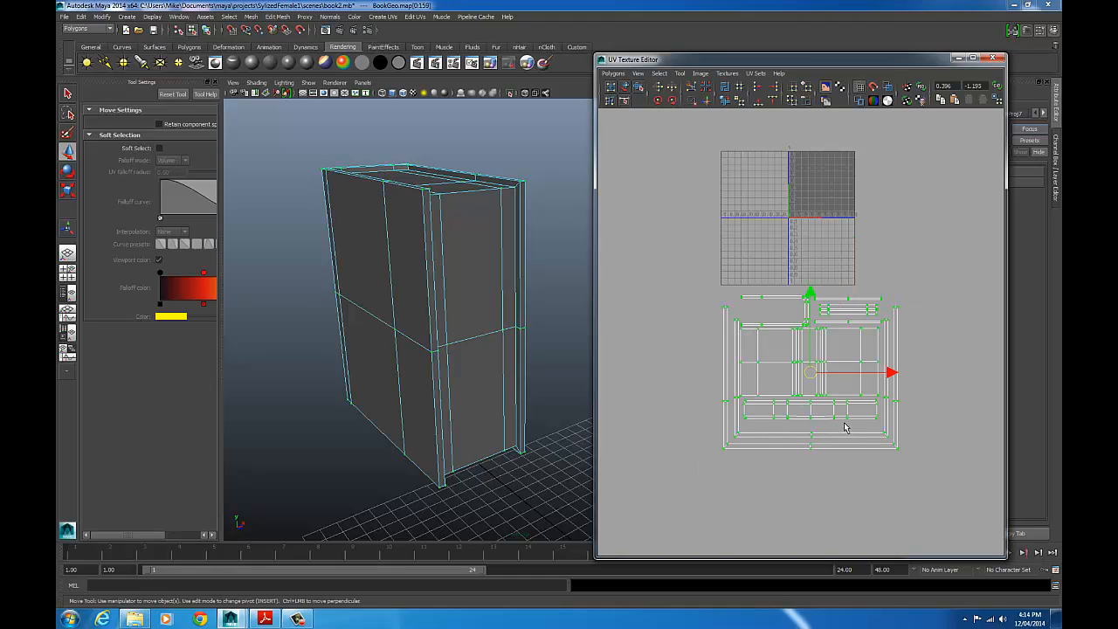
pyautogui.click(823, 478)
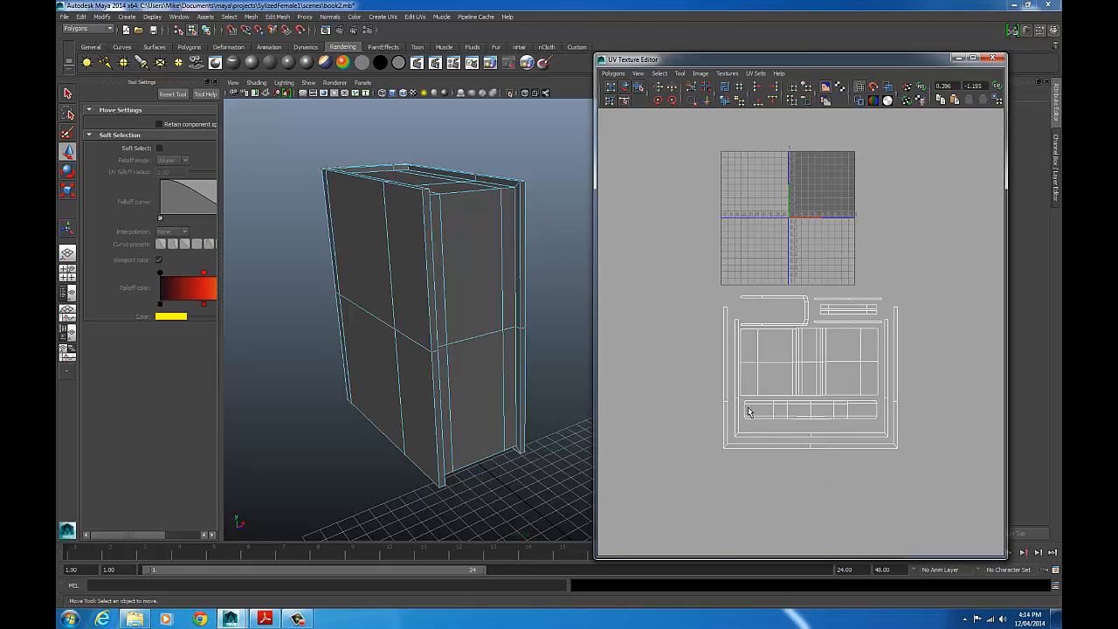
# - Select both U-shaped strip shells and move them up closer to the page shell
pyautogui.moveTo(690, 294); pyautogui.dragTo(736, 475)
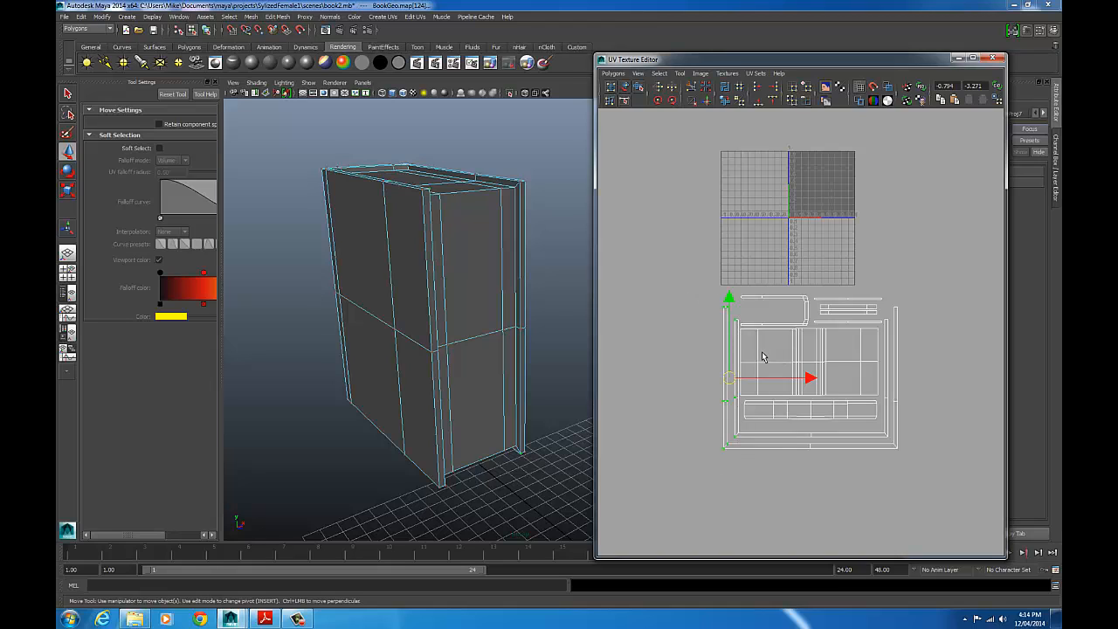
pyautogui.click(659, 73)
pyautogui.click(671, 111)
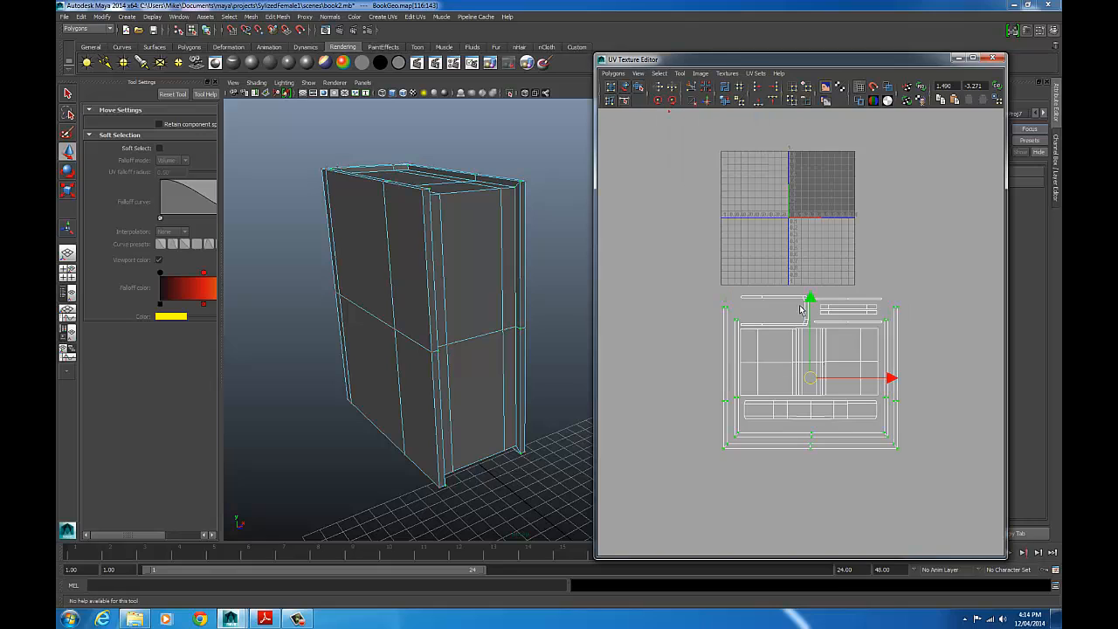
pyautogui.moveTo(811, 298); pyautogui.dragTo(809, 287)
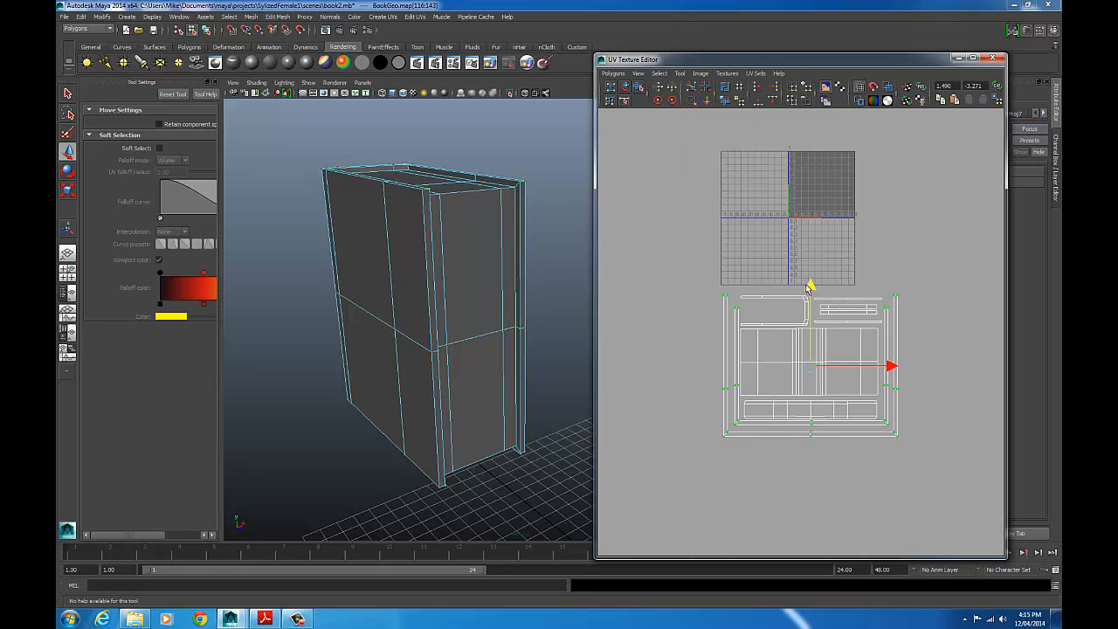
# - Select the outer U-shaped strip shell and move it up slightly closer to the inner one
pyautogui.moveTo(803, 426); pyautogui.dragTo(824, 457)
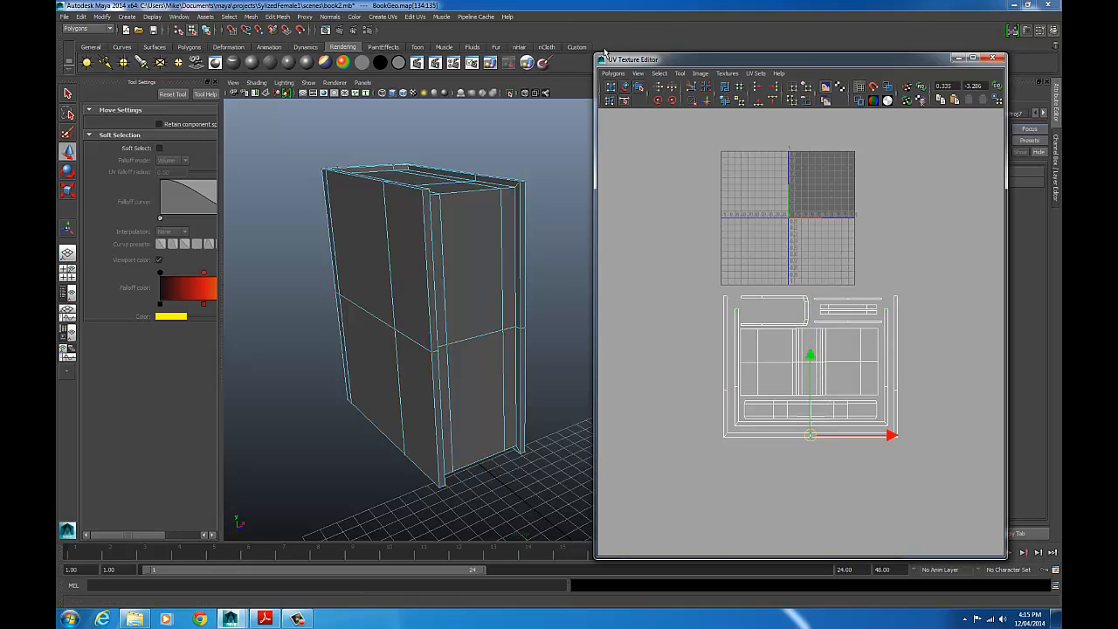
pyautogui.click(658, 72)
pyautogui.click(690, 109)
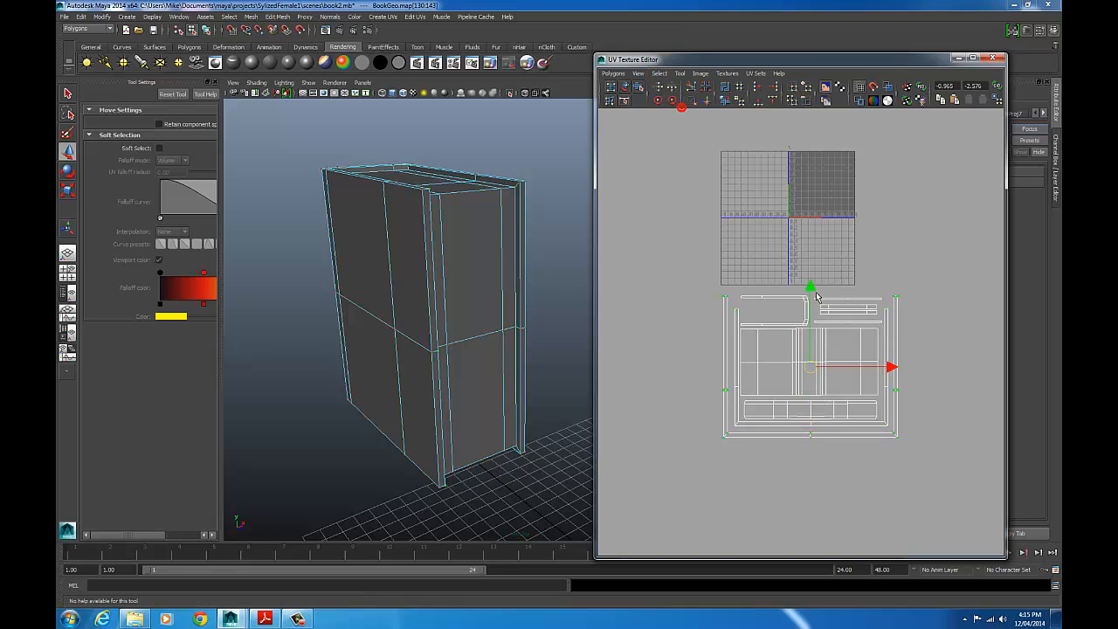
pyautogui.moveTo(810, 288); pyautogui.dragTo(810, 284)
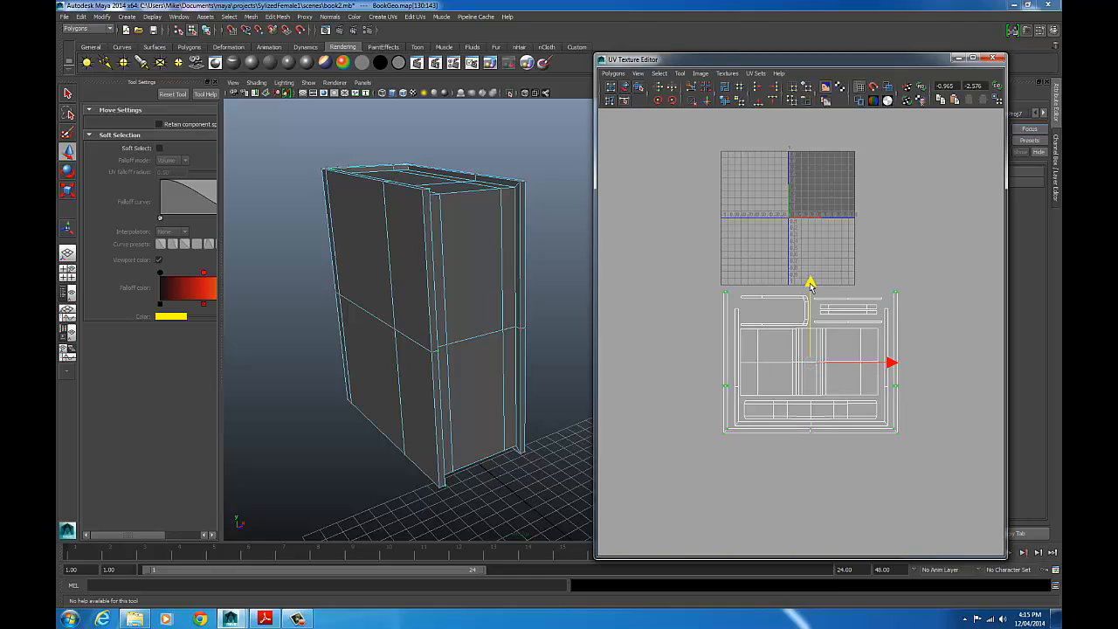
pyautogui.click(757, 343)
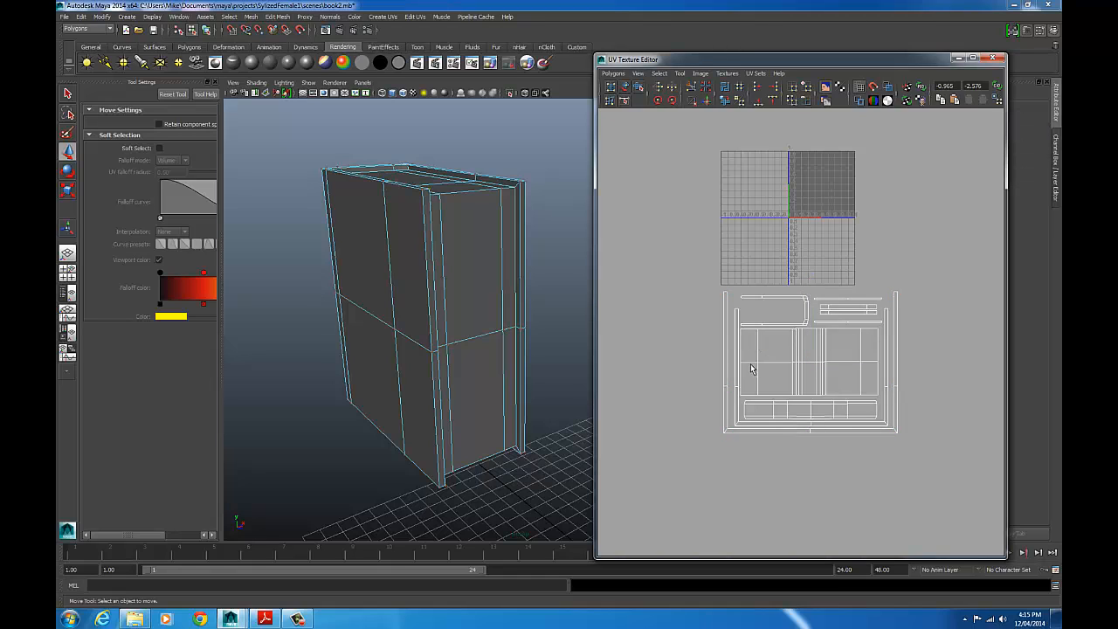
# - Select all of the book's UVs and move the whole layout up onto the texture grid
pyautogui.moveTo(677, 251); pyautogui.dragTo(895, 472)
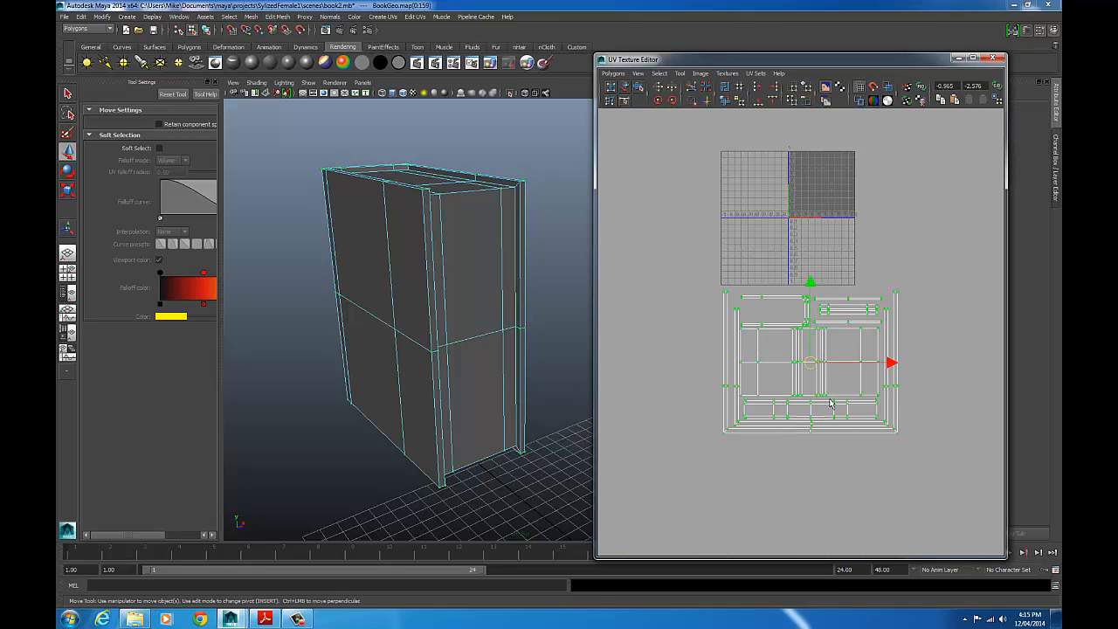
pyautogui.moveTo(810, 358); pyautogui.dragTo(822, 185)
pyautogui.keyDown('alt'); pyautogui.moveTo(827, 278); pyautogui.dragTo(813, 391, button='middle'); pyautogui.keyUp('alt')
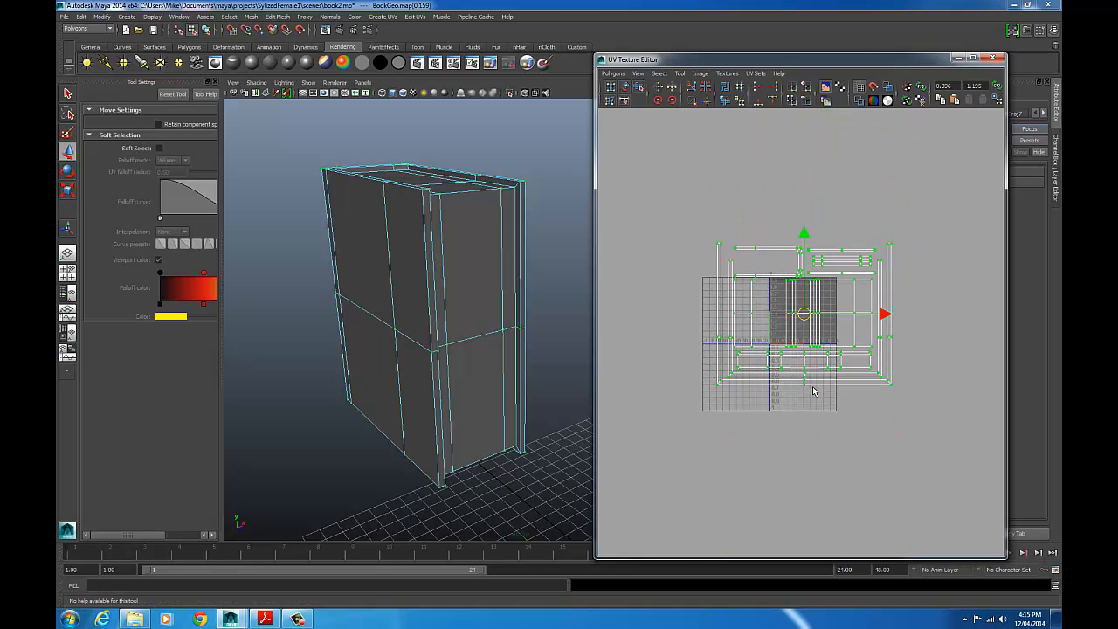
# - Scale the whole UV layout to the size of the 0–1 texture square and align it inside the square
pyautogui.press('r')
pyautogui.moveTo(804, 315); pyautogui.dragTo(777, 353)
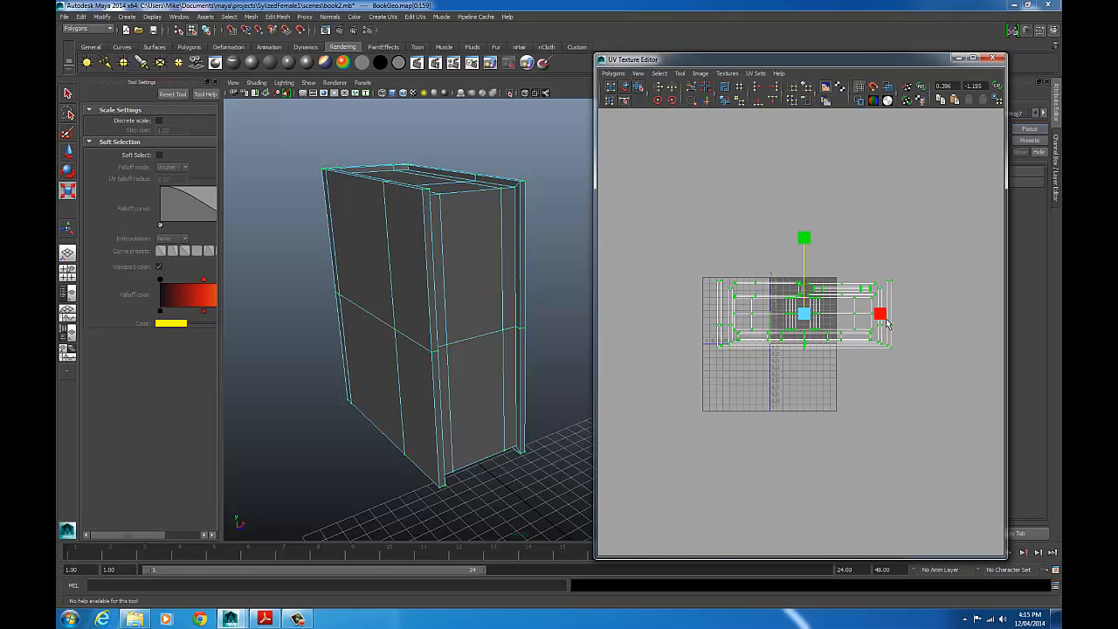
pyautogui.moveTo(879, 314); pyautogui.dragTo(833, 322)
pyautogui.keyDown('alt'); pyautogui.moveTo(705, 344); pyautogui.dragTo(986, 355, button='right'); pyautogui.keyUp('alt')
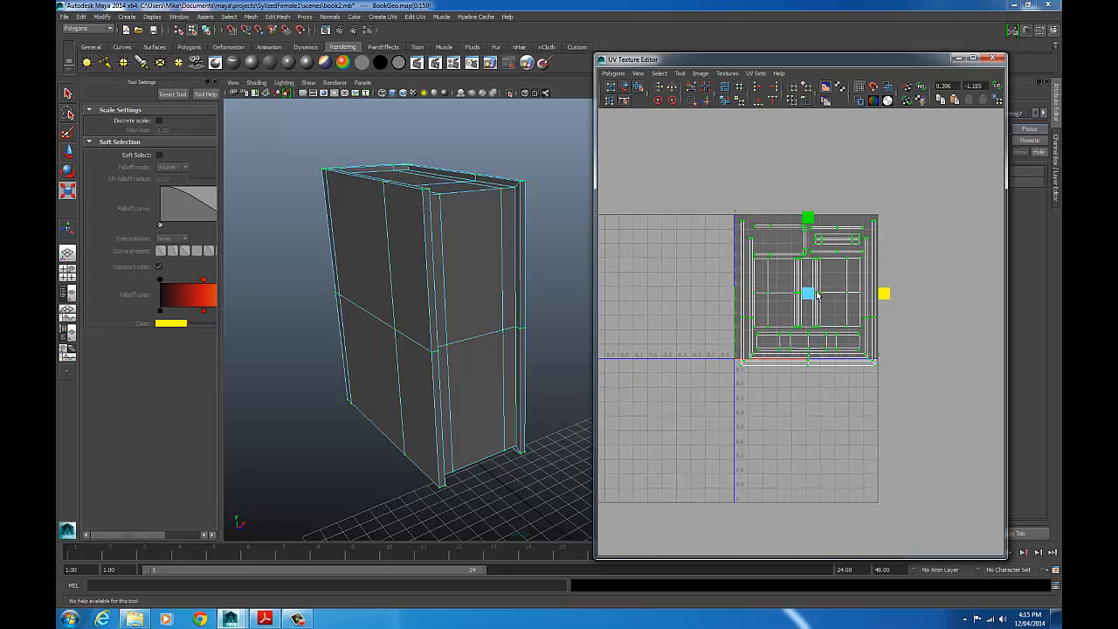
pyautogui.press('w')
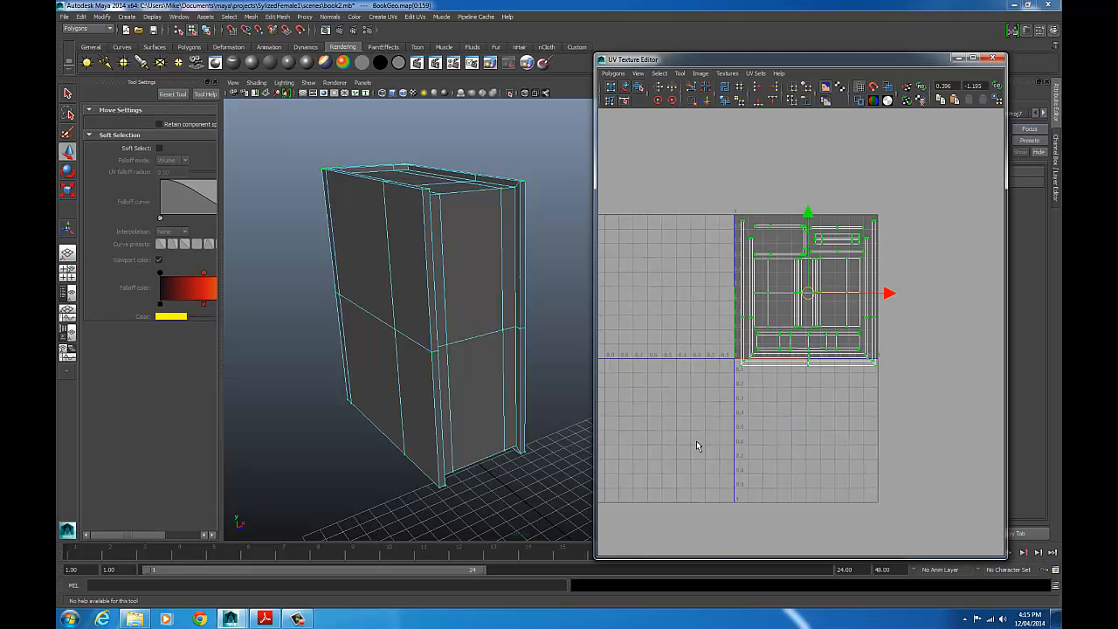
pyautogui.moveTo(807, 218); pyautogui.dragTo(807, 206)
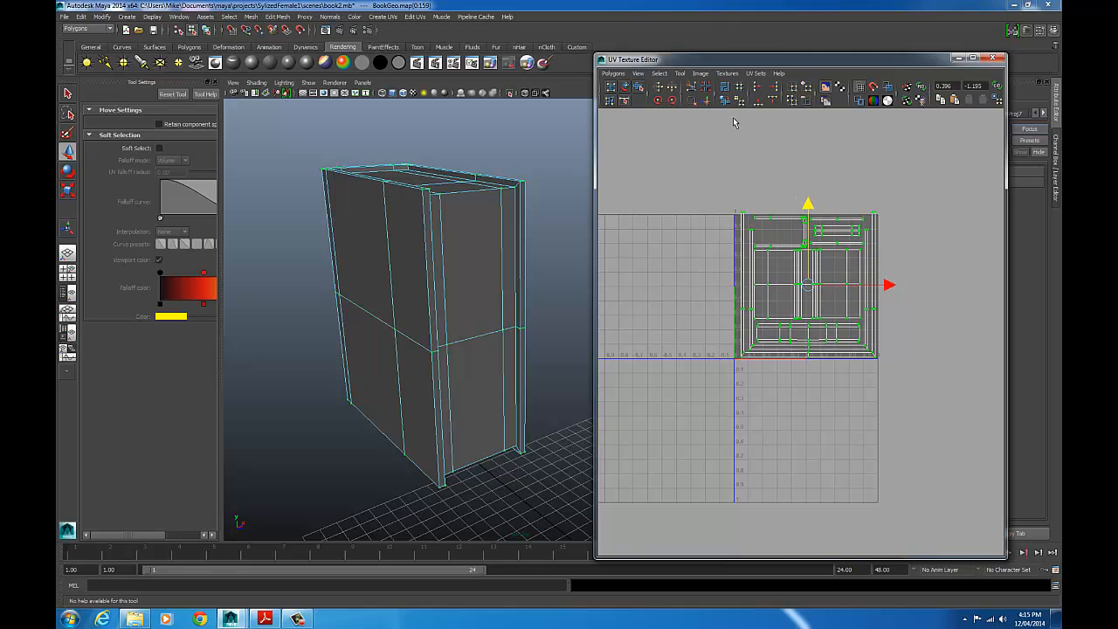
# - Try flipping the whole UV layout in the V direction and shifting it vertically, and flip it back
pyautogui.click(670, 87)
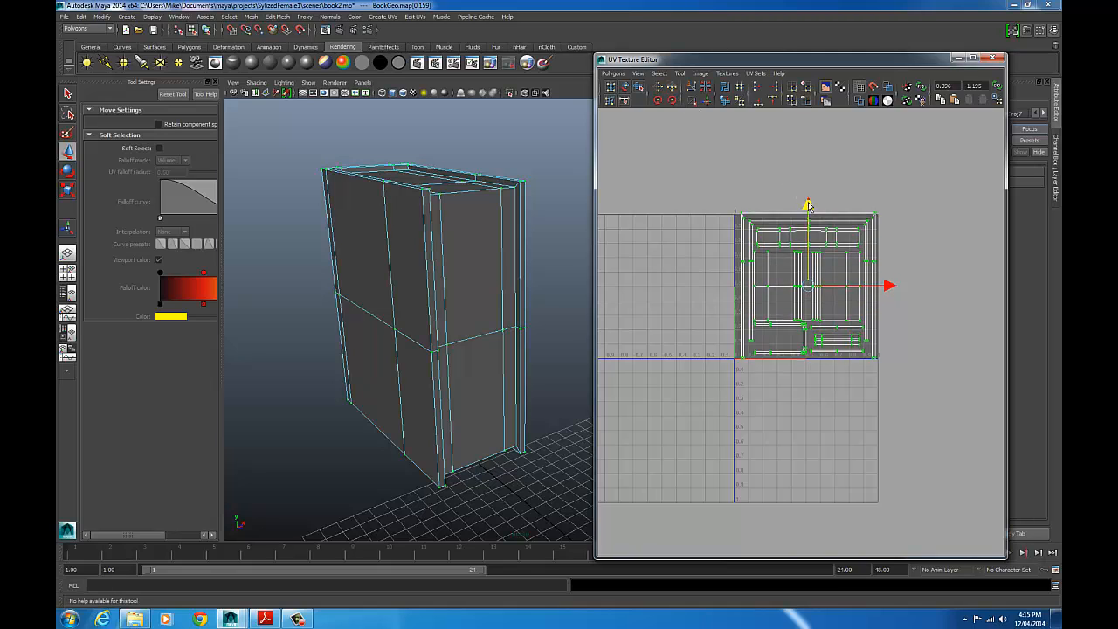
pyautogui.moveTo(811, 199); pyautogui.dragTo(791, 248)
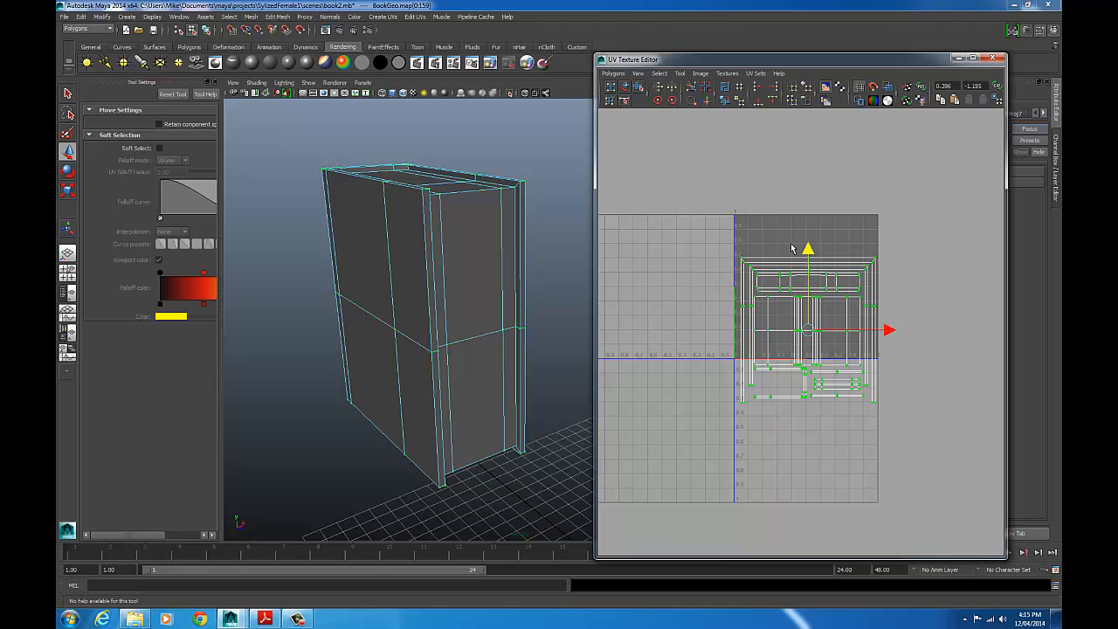
pyautogui.moveTo(791, 248); pyautogui.dragTo(790, 208)
pyautogui.click(673, 101)
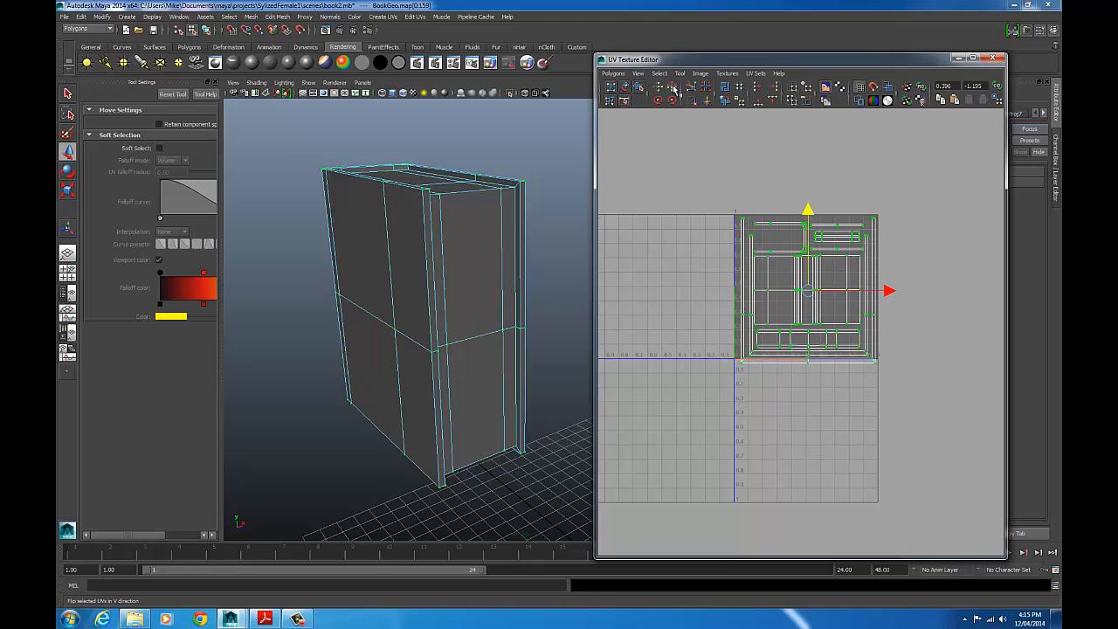
# - Select all of the book's UVs, reposition the layout over the 0–1 texture square and scale it slightly to fit inside the borders
pyautogui.moveTo(764, 206); pyautogui.dragTo(900, 221)
pyautogui.moveTo(708, 158); pyautogui.dragTo(938, 429)
pyautogui.moveTo(805, 295); pyautogui.dragTo(732, 295)
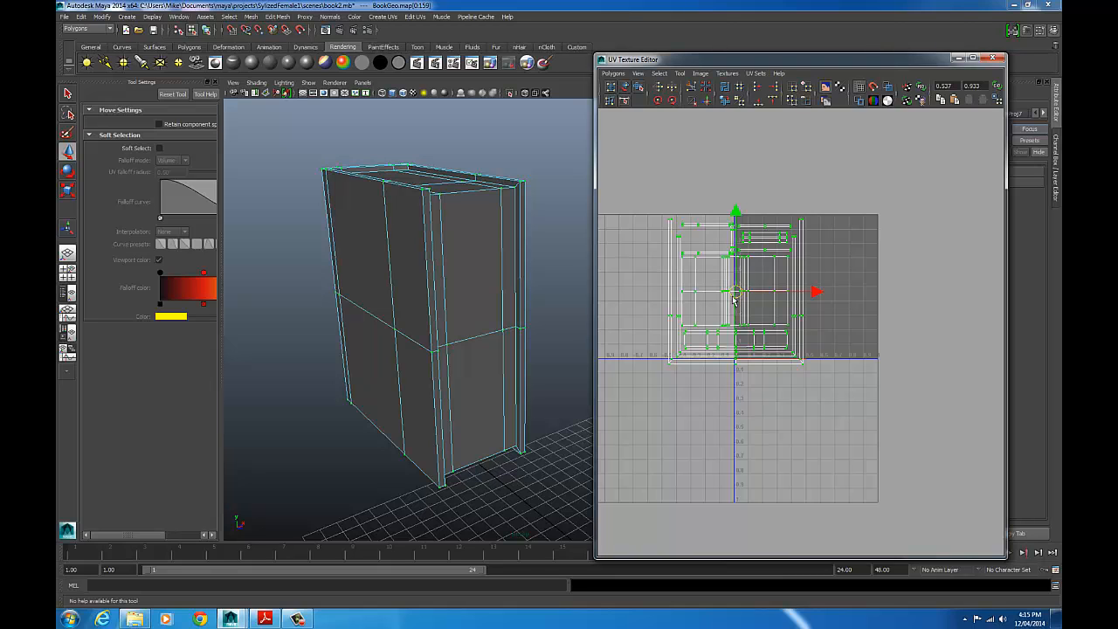
pyautogui.moveTo(772, 292); pyautogui.dragTo(807, 290)
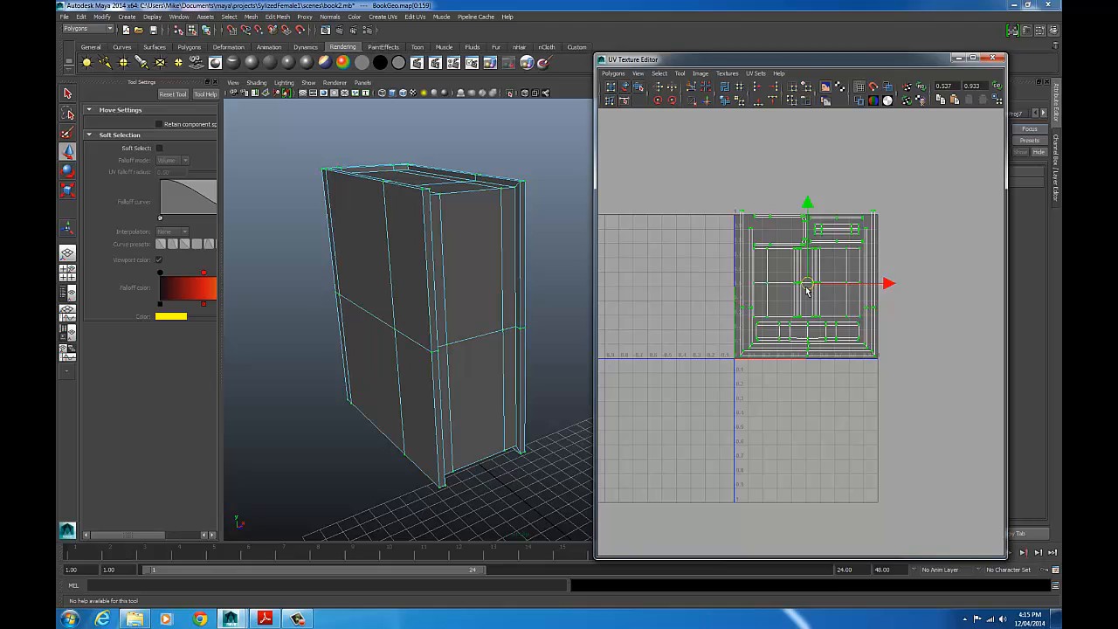
pyautogui.press('r')
pyautogui.moveTo(806, 212); pyautogui.dragTo(809, 212)
pyautogui.press('w')
pyautogui.click(826, 431)
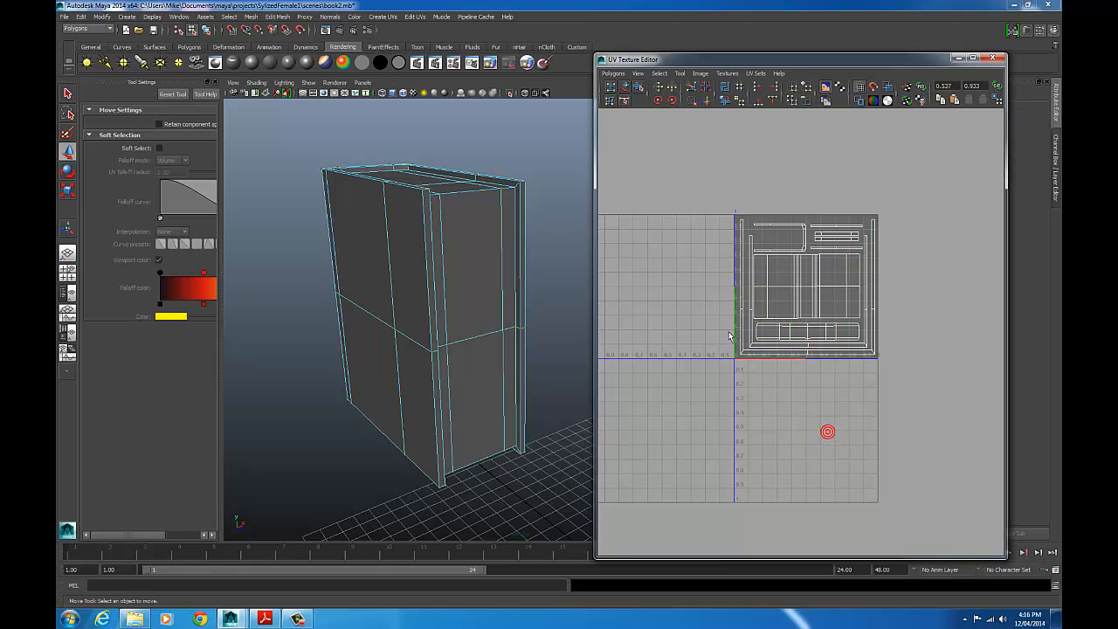
# - Return the book to object mode and display its list of construction inputs beside the UV layout
pyautogui.scroll(5, 864, 315)
pyautogui.moveTo(419, 257); pyautogui.dragTo(451, 232, button='right')
pyautogui.moveTo(854, 65); pyautogui.dragTo(761, 320)
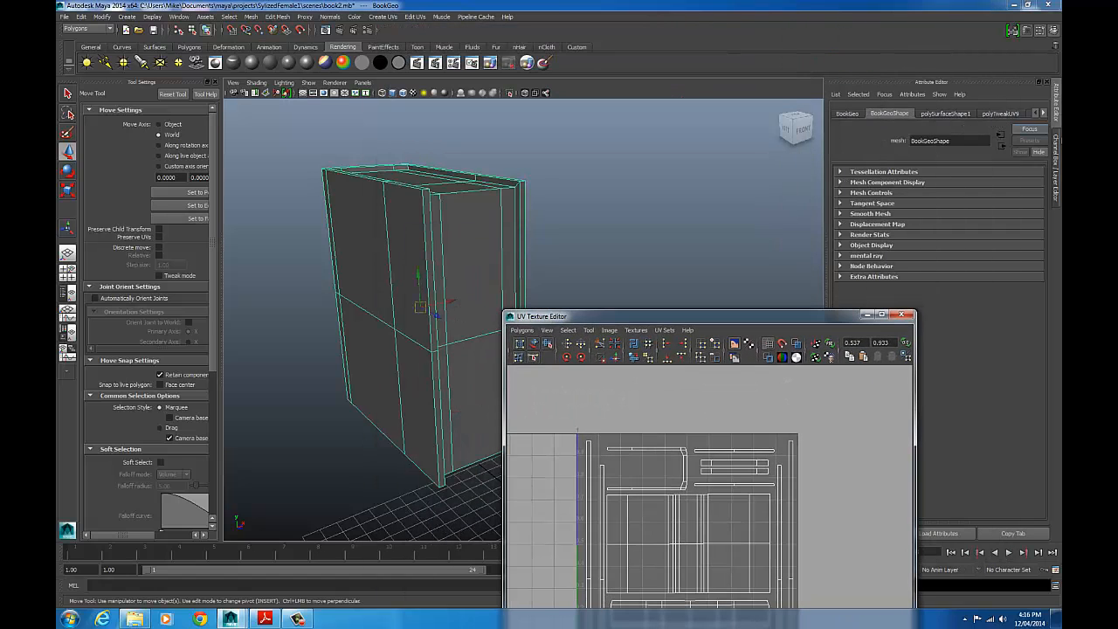
pyautogui.click(1056, 150)
pyautogui.moveTo(1041, 220); pyautogui.dragTo(1045, 297)
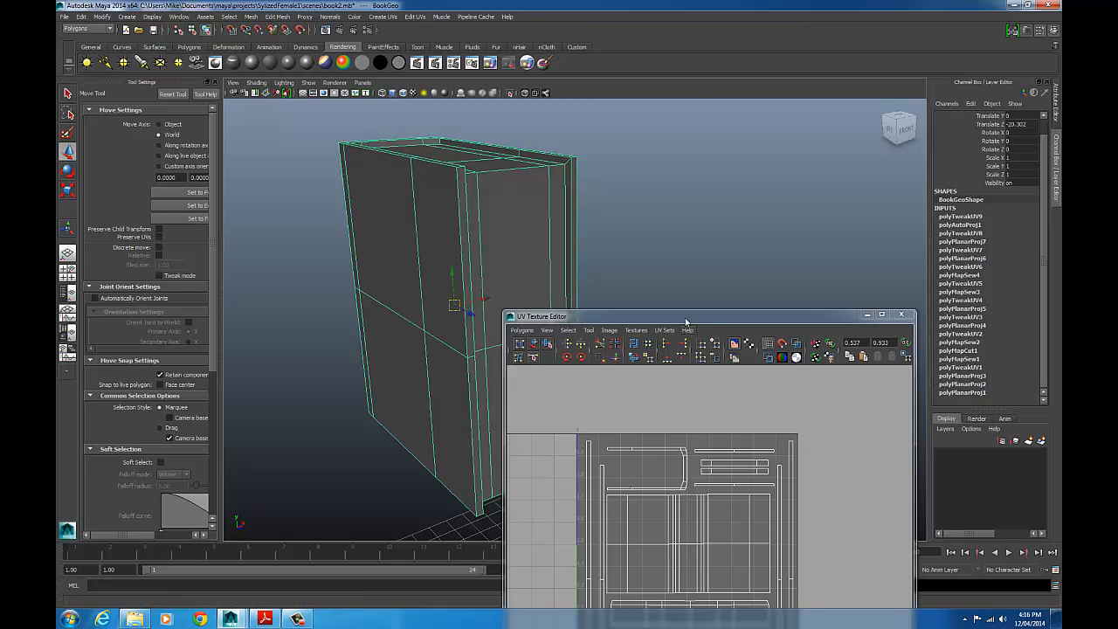
pyautogui.moveTo(692, 318); pyautogui.dragTo(694, 191)
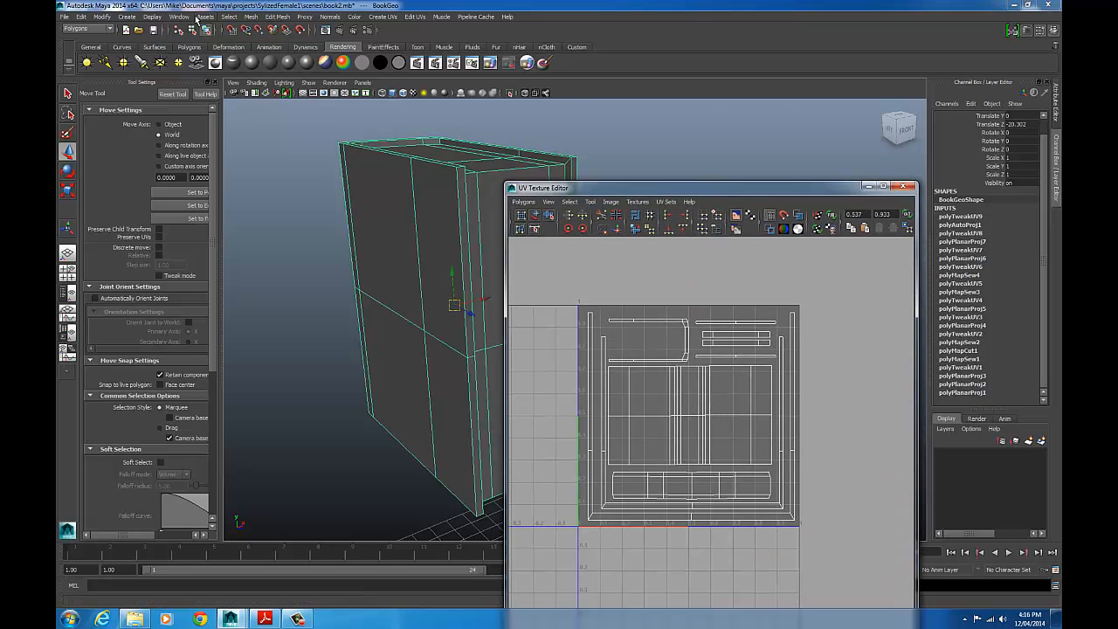
# - Delete all construction history in the scene
pyautogui.click(81, 17)
pyautogui.moveTo(116, 135)
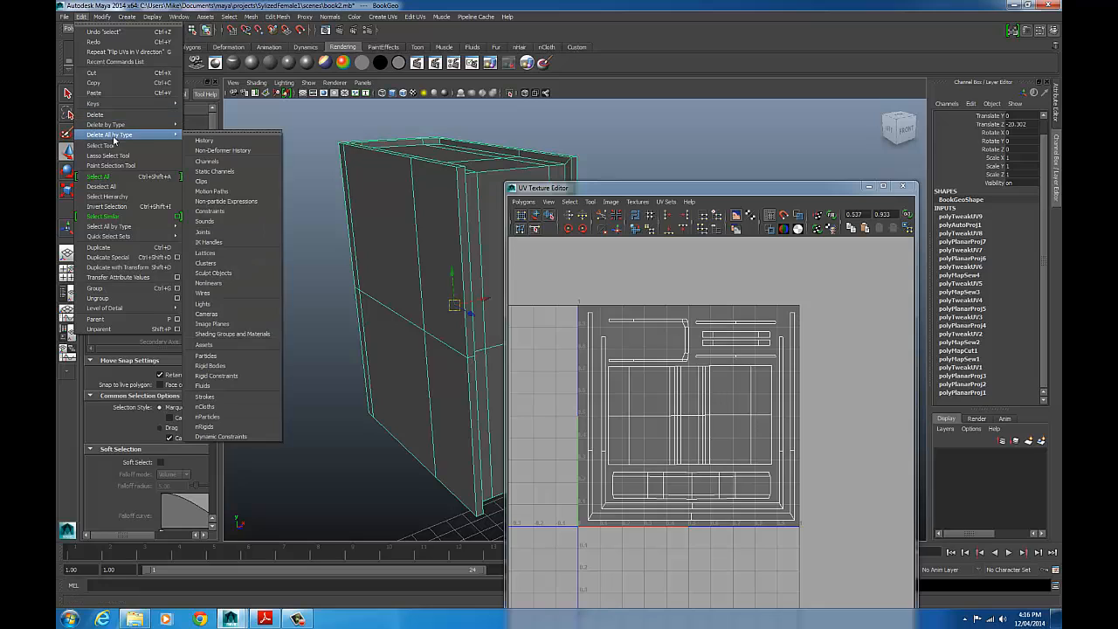
pyautogui.click(223, 141)
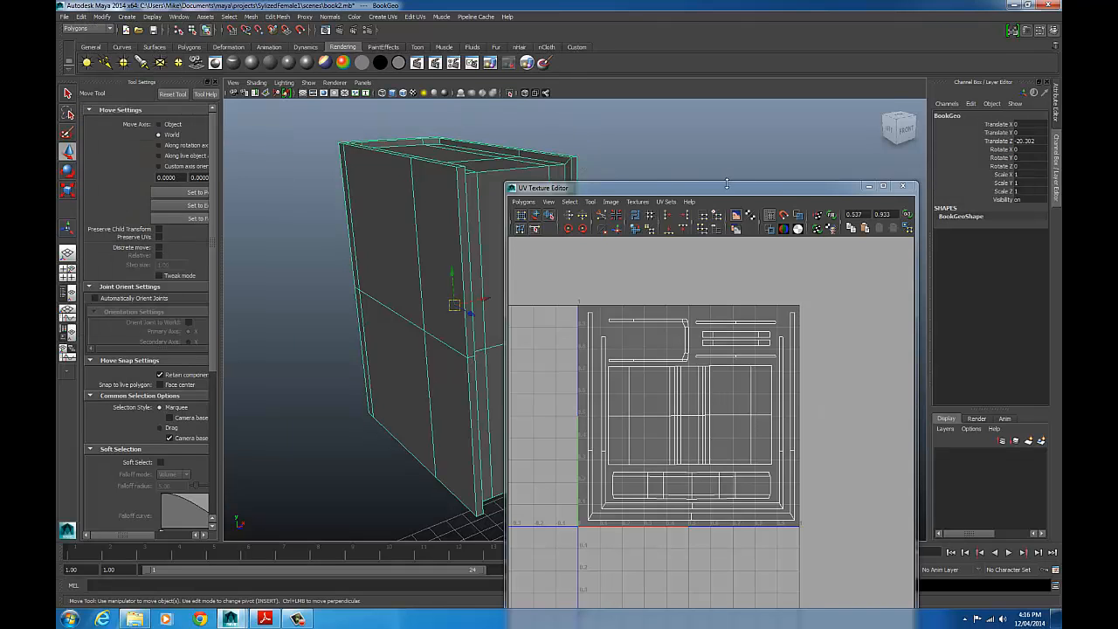
# - Arrange the UV layout beside the book and select all UVs to check that every shell sits inside the 0–1 square
pyautogui.moveTo(736, 193); pyautogui.dragTo(696, 195)
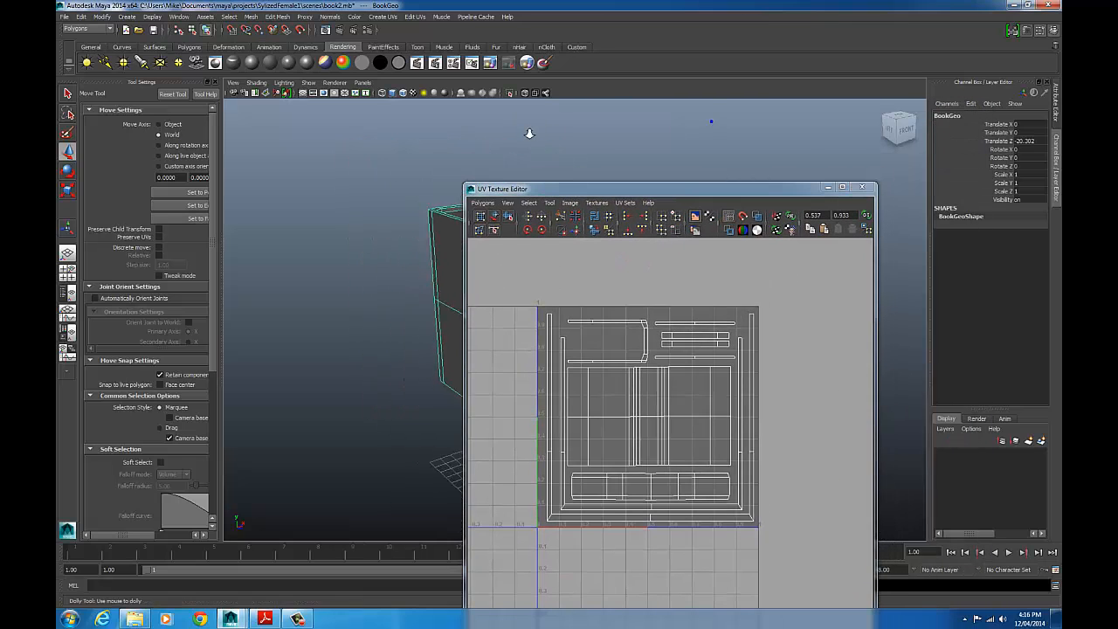
pyautogui.moveTo(545, 193); pyautogui.dragTo(628, 89)
pyautogui.keyDown('alt'); pyautogui.moveTo(454, 187); pyautogui.dragTo(345, 210); pyautogui.keyUp('alt')
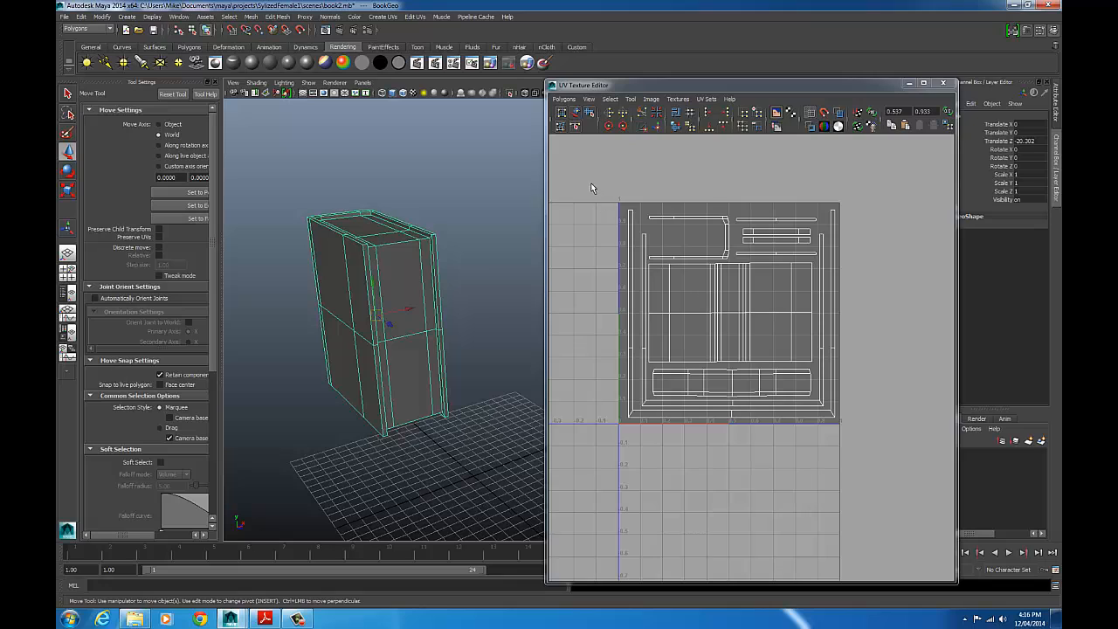
pyautogui.moveTo(592, 186); pyautogui.dragTo(921, 487)
pyautogui.moveTo(735, 303); pyautogui.dragTo(767, 300, button='right')
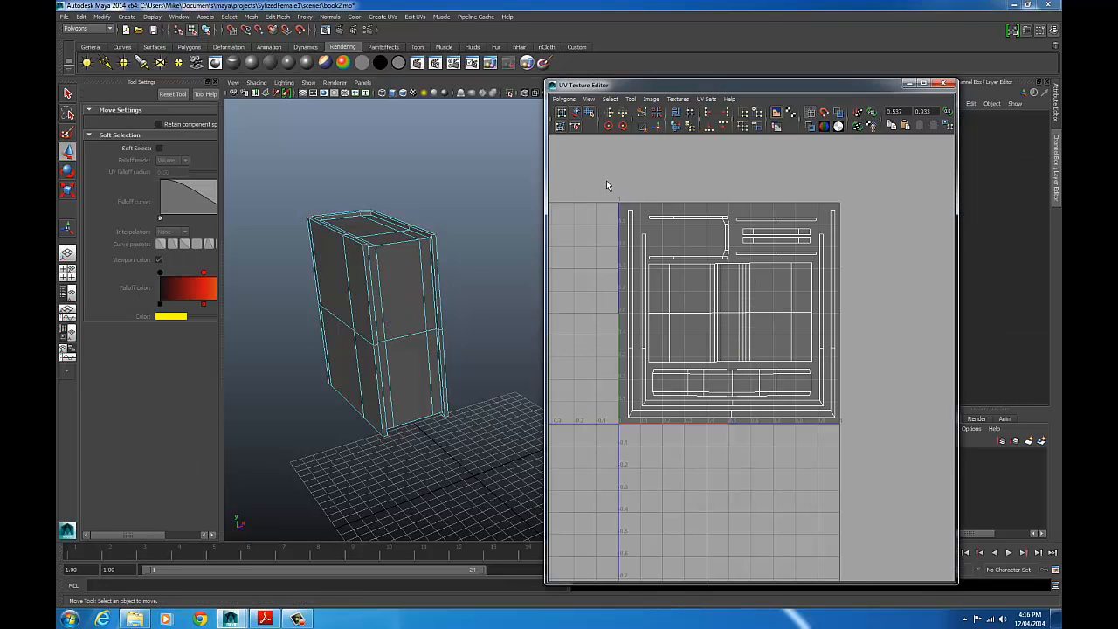
pyautogui.moveTo(606, 180); pyautogui.dragTo(859, 472)
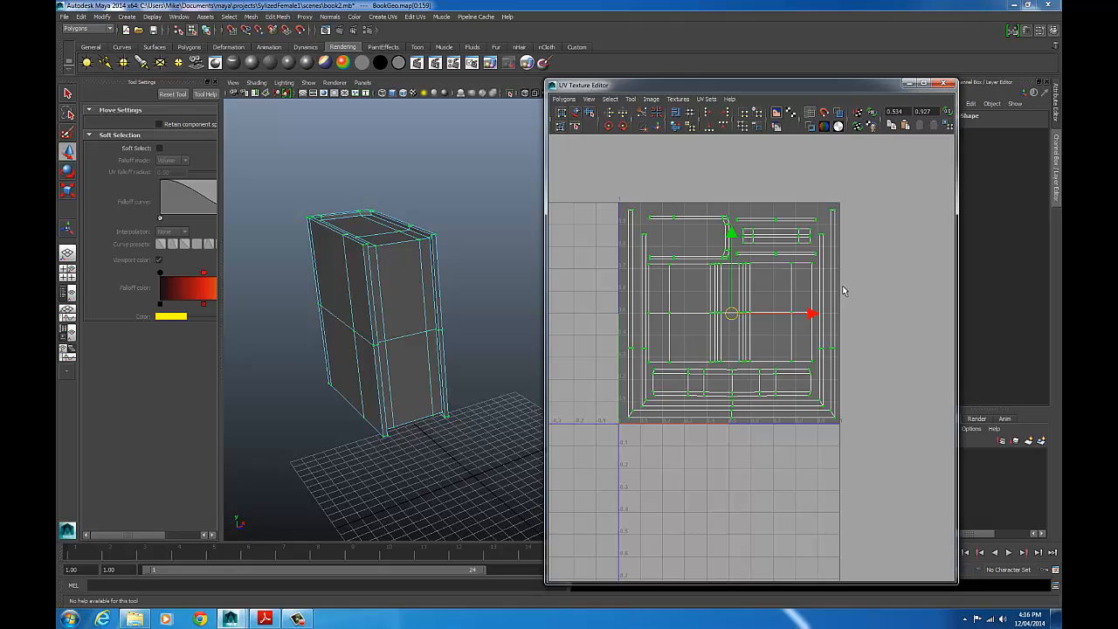
pyautogui.click(695, 175)
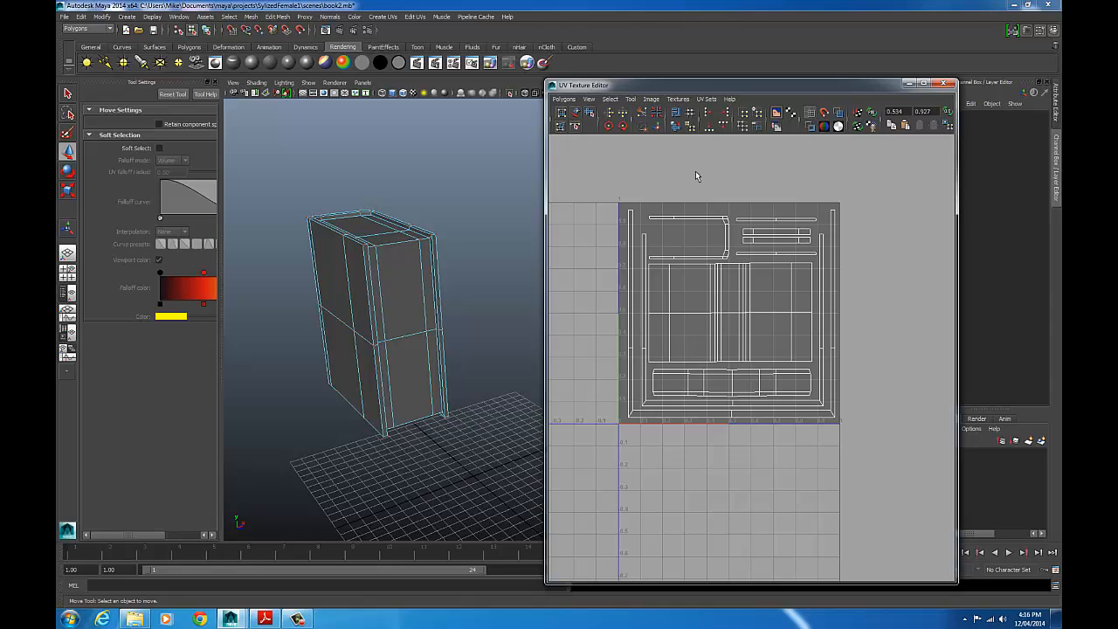
# - Select the book in object mode and open the UV Snapshot options
pyautogui.moveTo(366, 238); pyautogui.dragTo(403, 224, button='right')
pyautogui.click(369, 244)
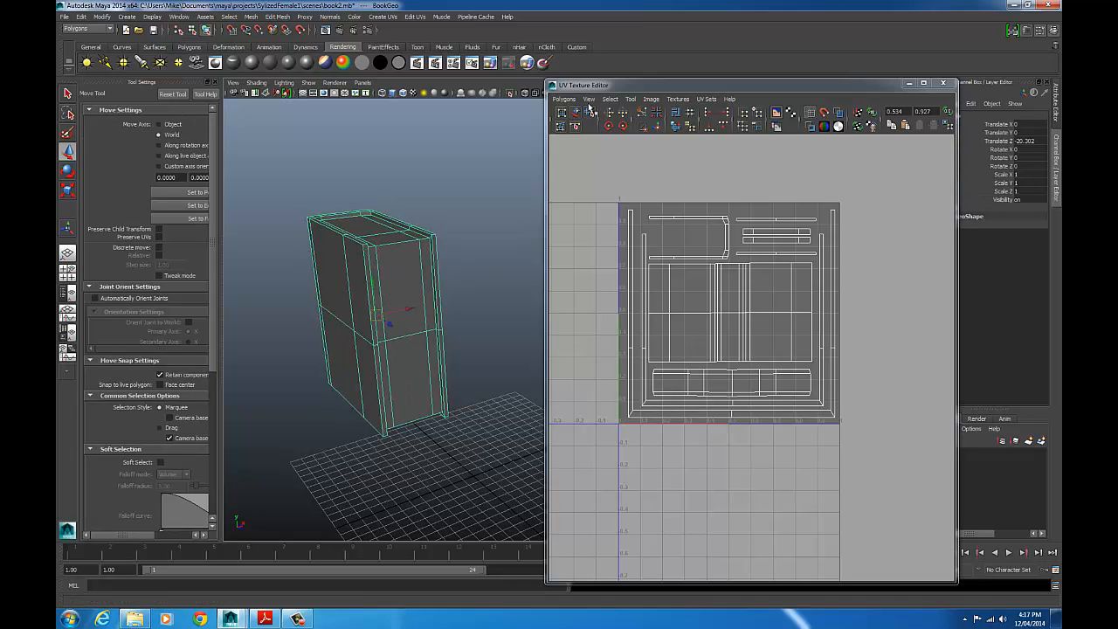
pyautogui.moveTo(590, 89); pyautogui.dragTo(606, 62)
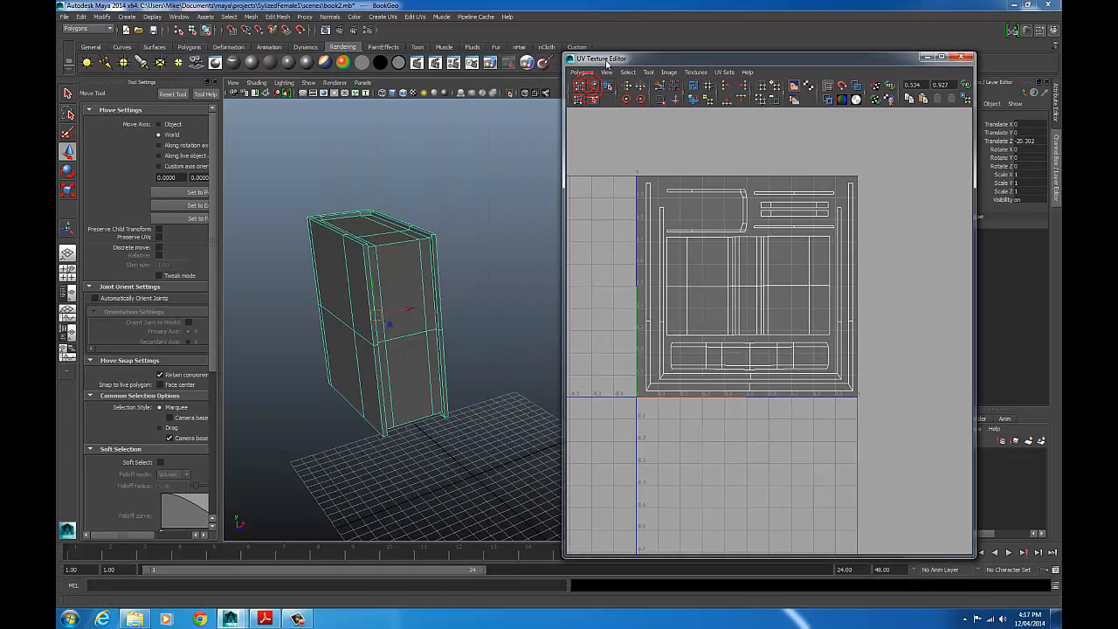
pyautogui.click(582, 72)
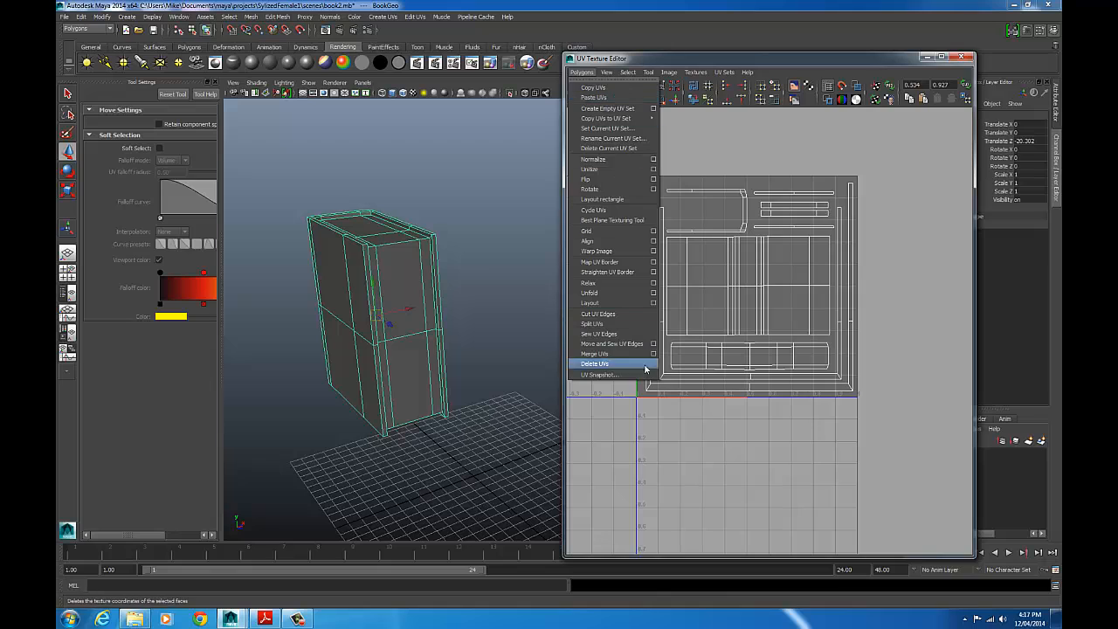
pyautogui.click(619, 374)
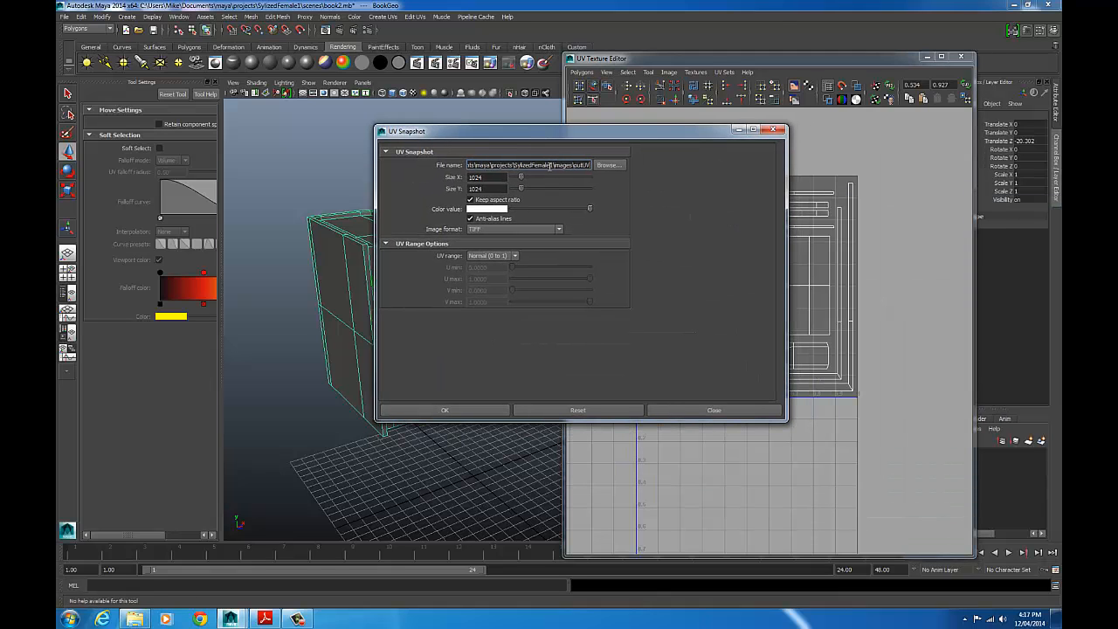
# - Save a 1024 × 1024 TIFF UV snapshot named outUV with anti-aliased lines, overwriting the existing file, and close the UV editor
pyautogui.click(549, 165)
pyautogui.click(493, 180)
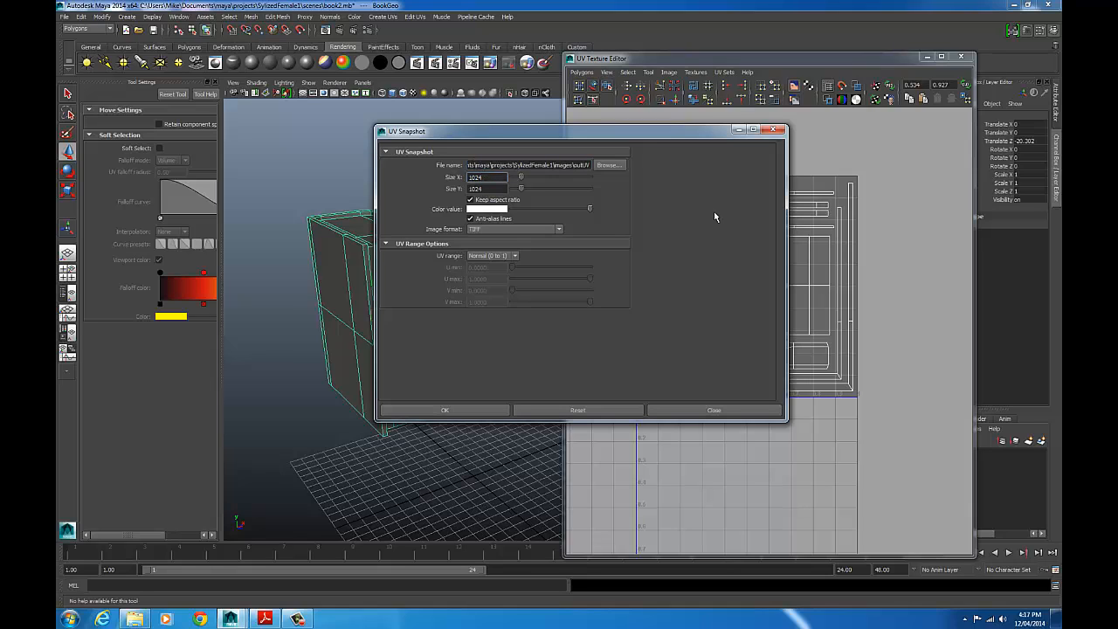
pyautogui.click(489, 229)
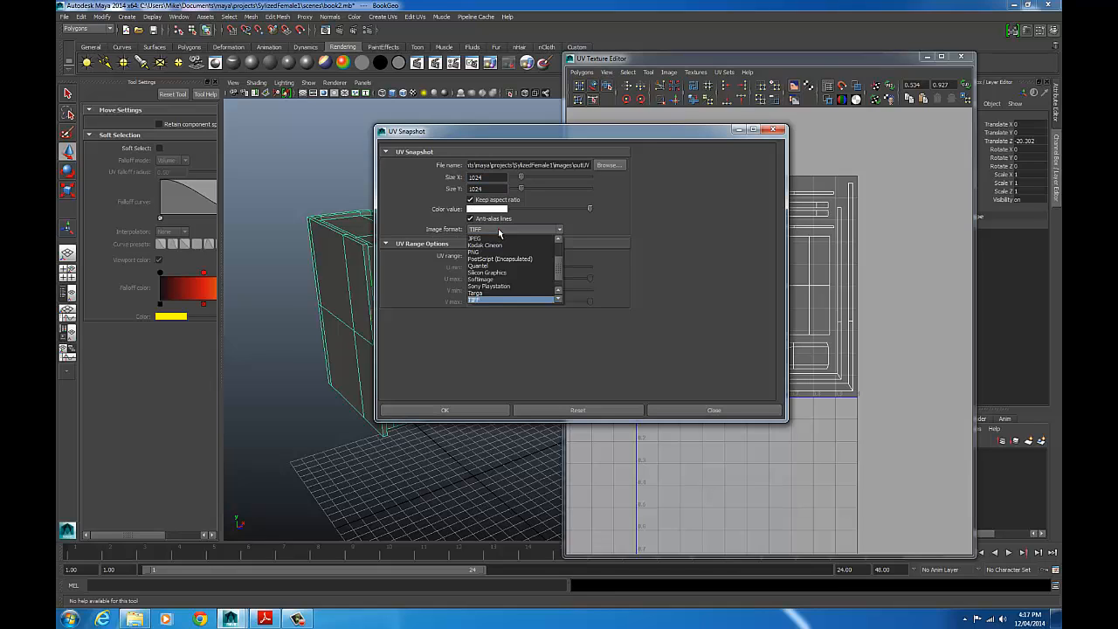
pyautogui.click(499, 300)
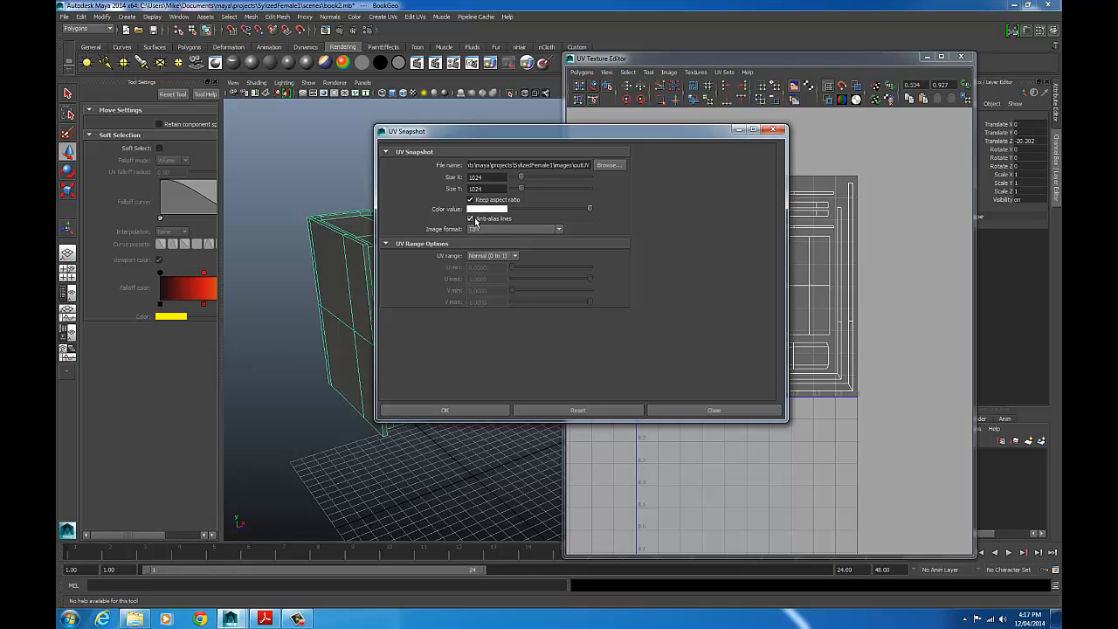
pyautogui.click(469, 219)
pyautogui.click(449, 408)
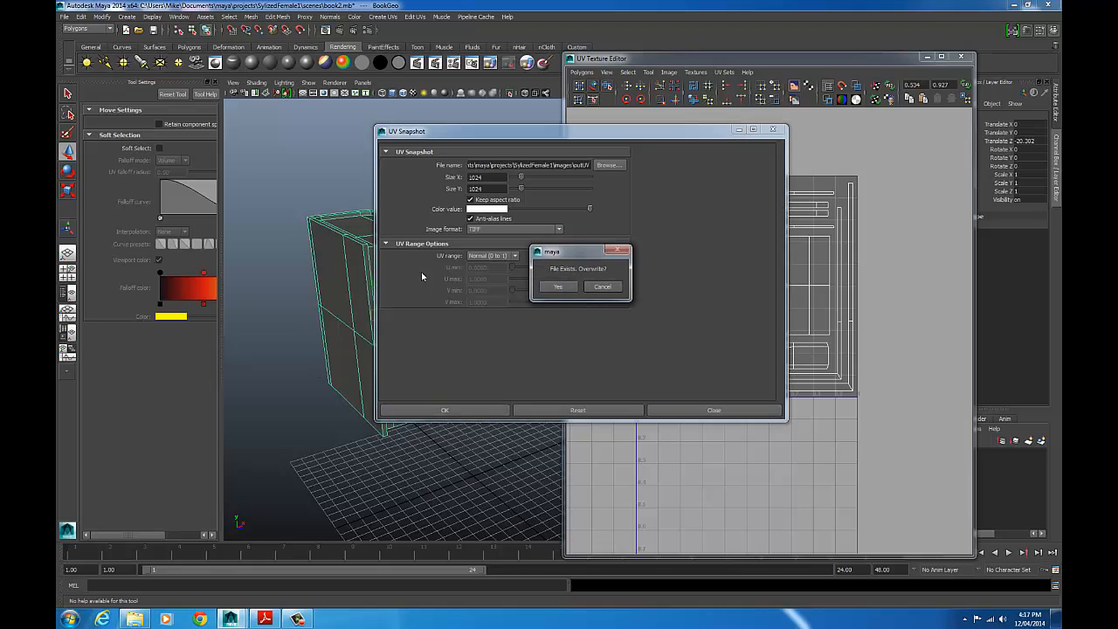
pyautogui.click(557, 287)
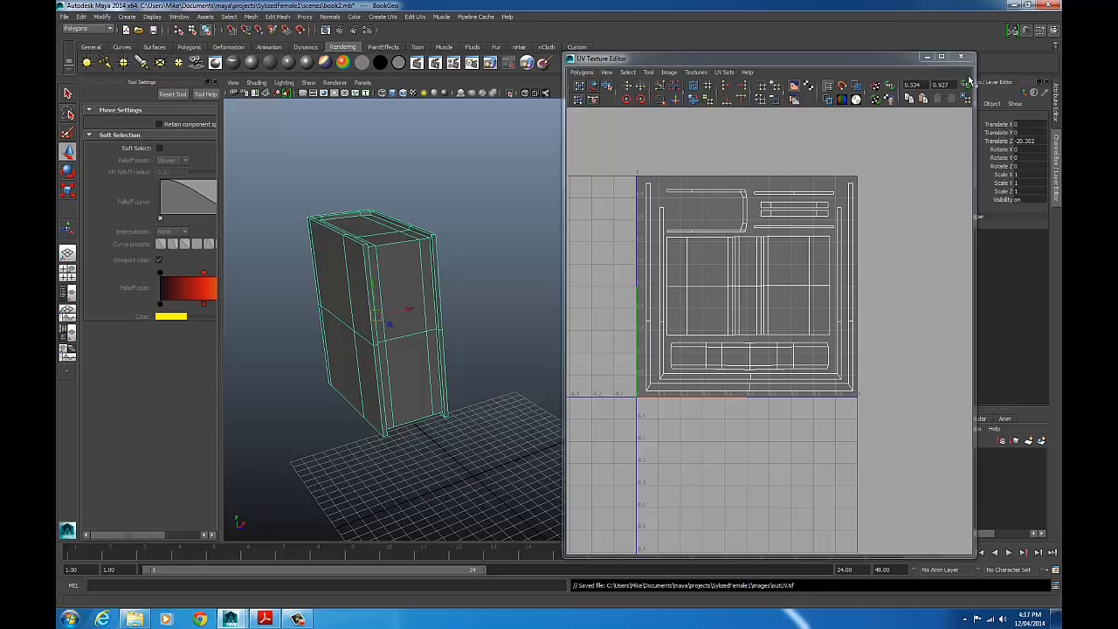
pyautogui.click(958, 58)
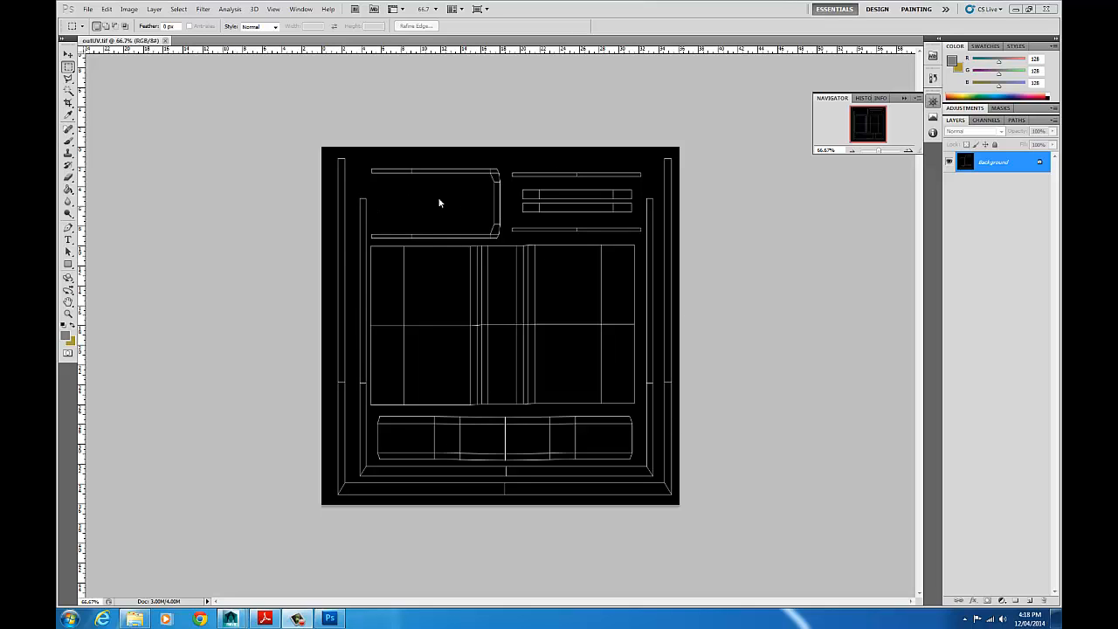
# - Switch from Photoshop back to Maya and select the two narrow faces, one above the other, on the book's large cover side
pyautogui.click(1015, 8)
pyautogui.moveTo(452, 256)
pyautogui.keyDown('alt'); pyautogui.mouseDown()
pyautogui.moveTo(497, 247)
pyautogui.moveTo(467, 255)
pyautogui.mouseUp(); pyautogui.keyUp('alt')
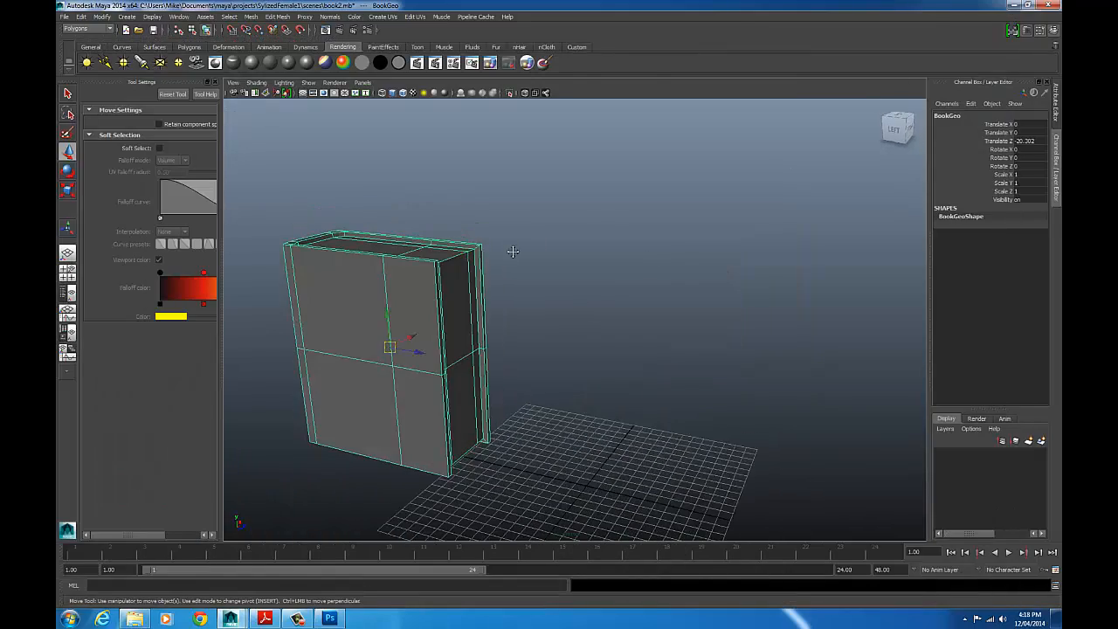
pyautogui.keyDown('alt'); pyautogui.moveTo(400, 292); pyautogui.dragTo(498, 257, button='middle'); pyautogui.keyUp('alt')
pyautogui.keyDown('alt'); pyautogui.moveTo(559, 242); pyautogui.dragTo(578, 262); pyautogui.keyUp('alt')
pyautogui.moveTo(461, 225); pyautogui.dragTo(489, 228, button='right')
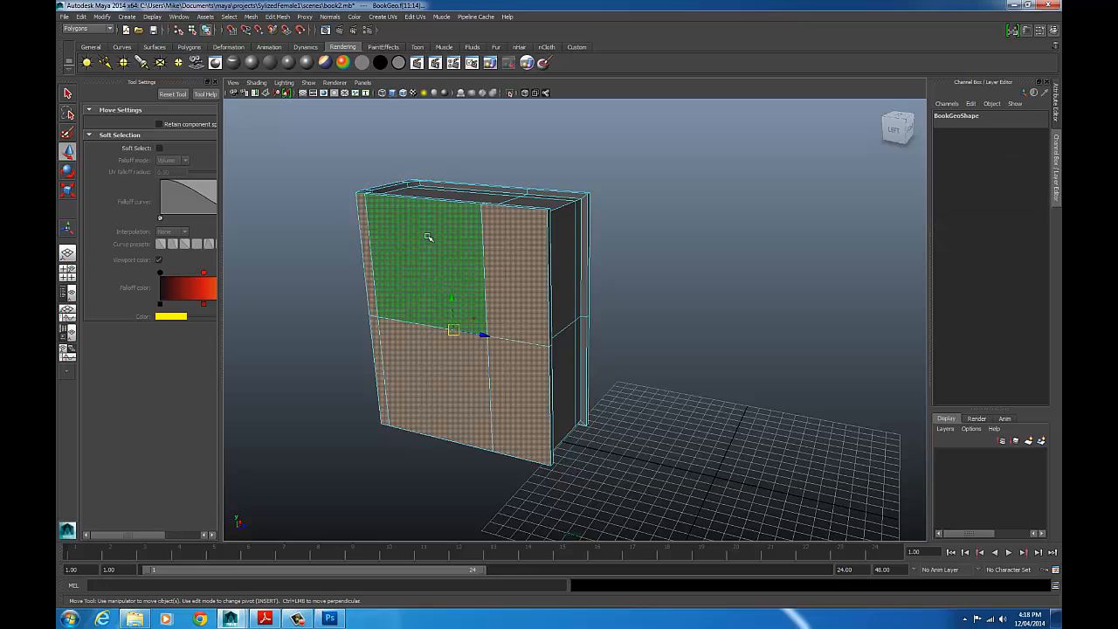
pyautogui.click(498, 219)
pyautogui.click(391, 229)
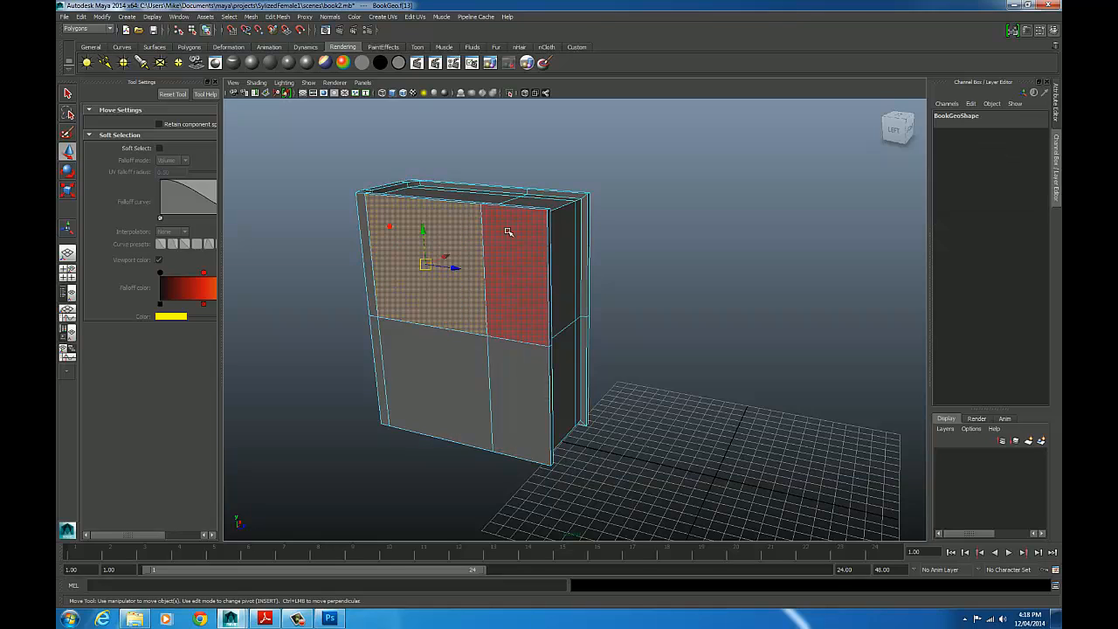
pyautogui.click(508, 234)
pyautogui.keyDown('shift'); pyautogui.click(522, 385); pyautogui.keyUp('shift')
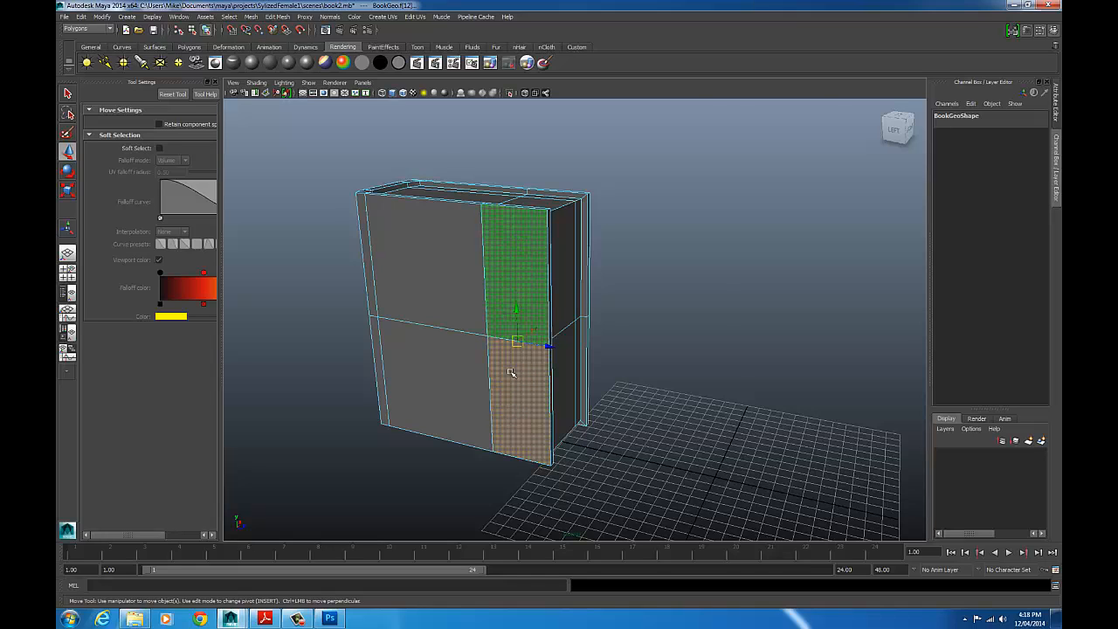
# - Open the UV Texture Editor and select the upper cover faces one at a time to examine where each lies in the layout
pyautogui.click(190, 17)
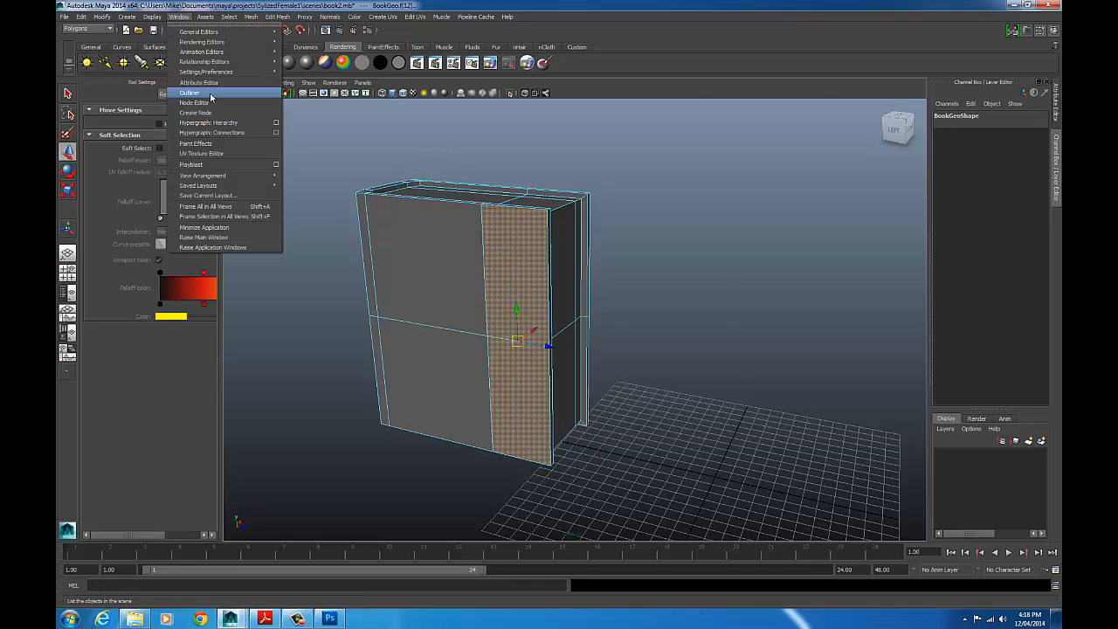
pyautogui.click(210, 156)
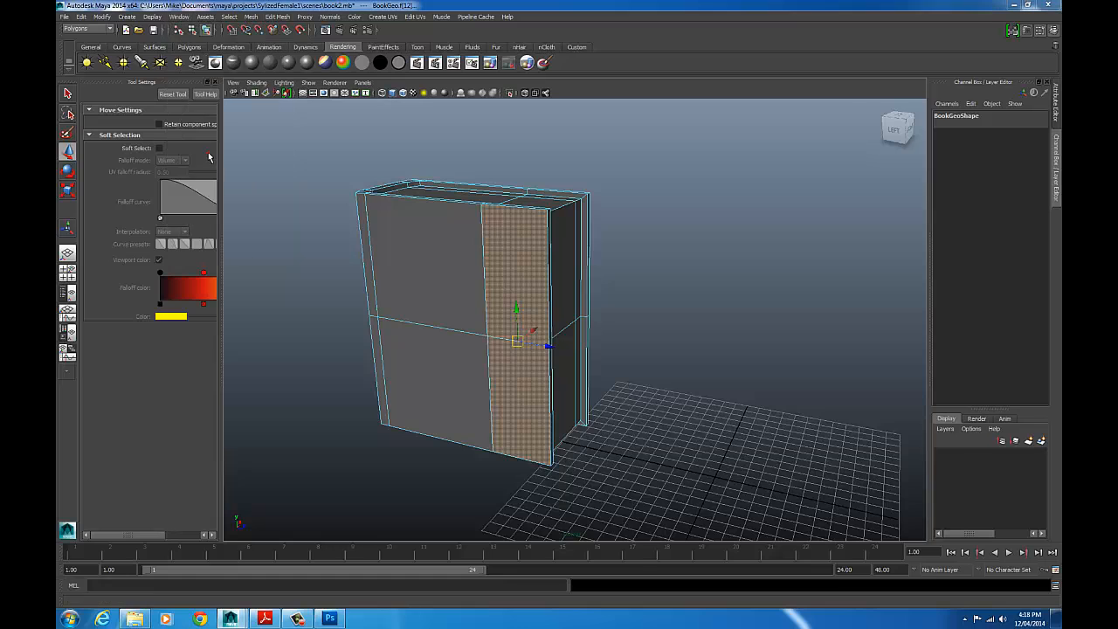
pyautogui.moveTo(727, 55); pyautogui.dragTo(788, 25)
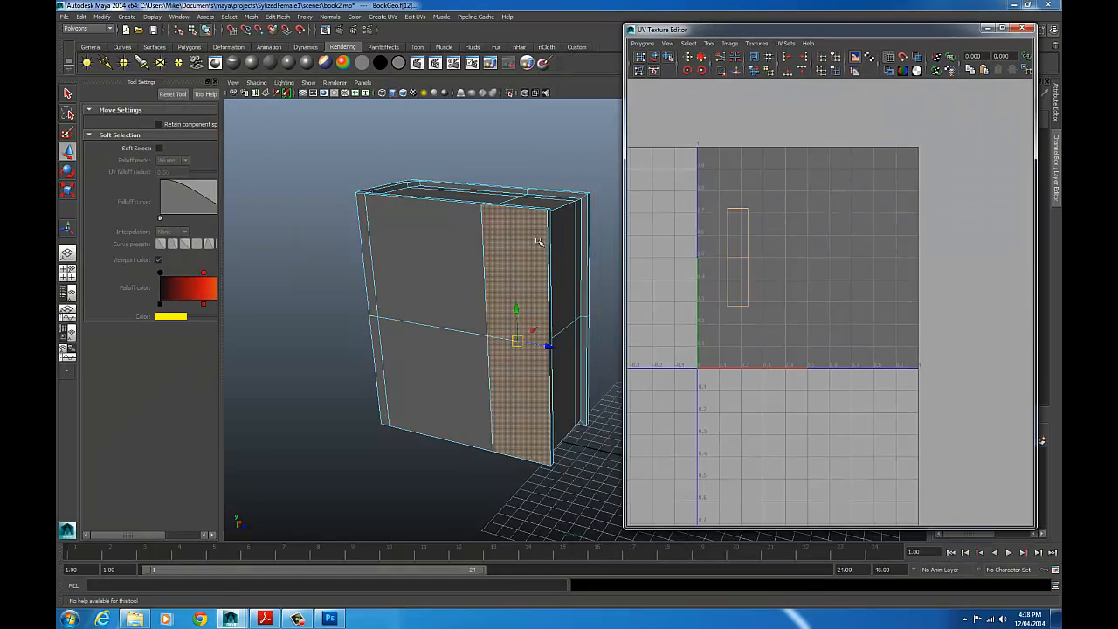
pyautogui.moveTo(515, 262)
pyautogui.mouseDown(button='right')
pyautogui.moveTo(494, 235)
pyautogui.moveTo(506, 249)
pyautogui.mouseUp(button='right')
pyautogui.click(494, 235)
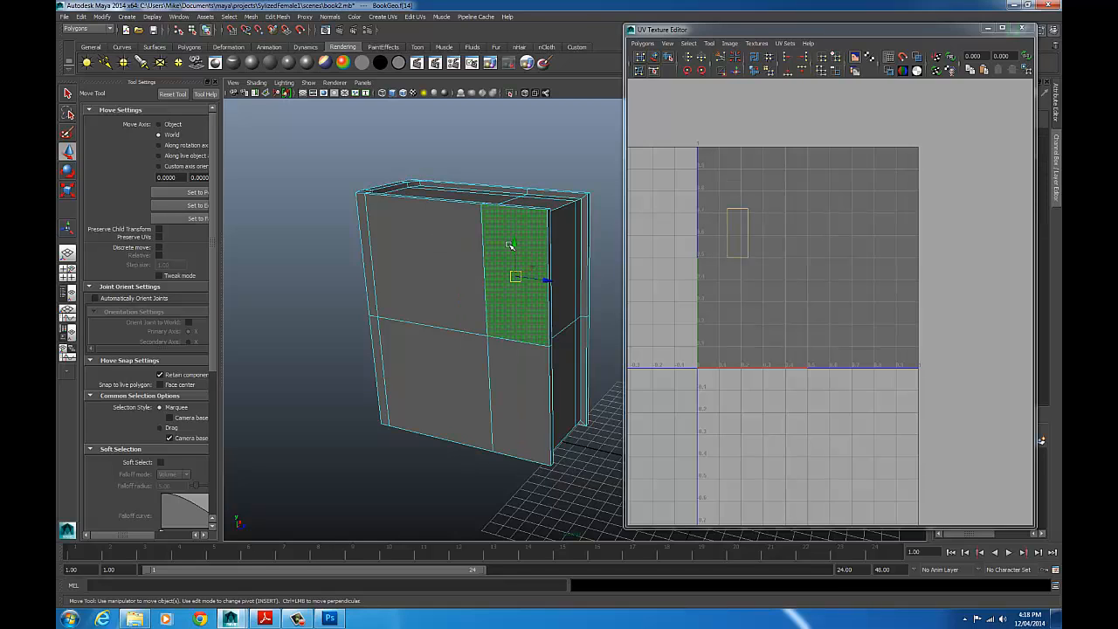
pyautogui.click(528, 249)
pyautogui.click(466, 247)
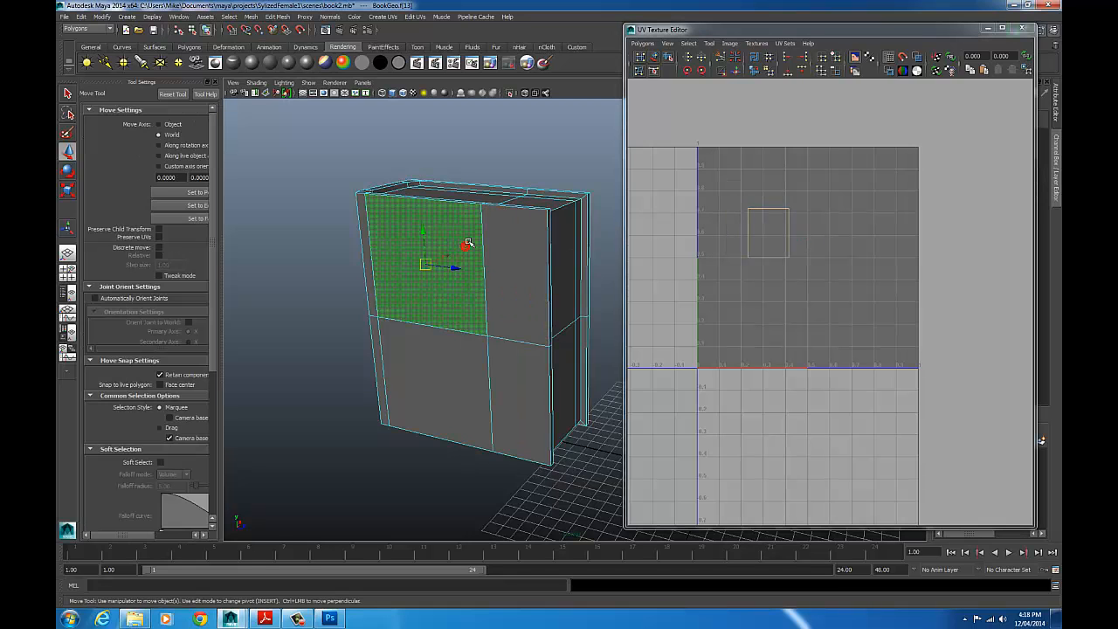
# - Select the book cover's entire UV shell from one of its upper UVs and flip it horizontally in the U direction
pyautogui.click(537, 230)
pyautogui.moveTo(480, 234)
pyautogui.mouseDown(button='right')
pyautogui.moveTo(476, 243)
pyautogui.moveTo(493, 223)
pyautogui.mouseUp(button='right')
pyautogui.moveTo(756, 214); pyautogui.dragTo(781, 213, button='right')
pyautogui.click(822, 209)
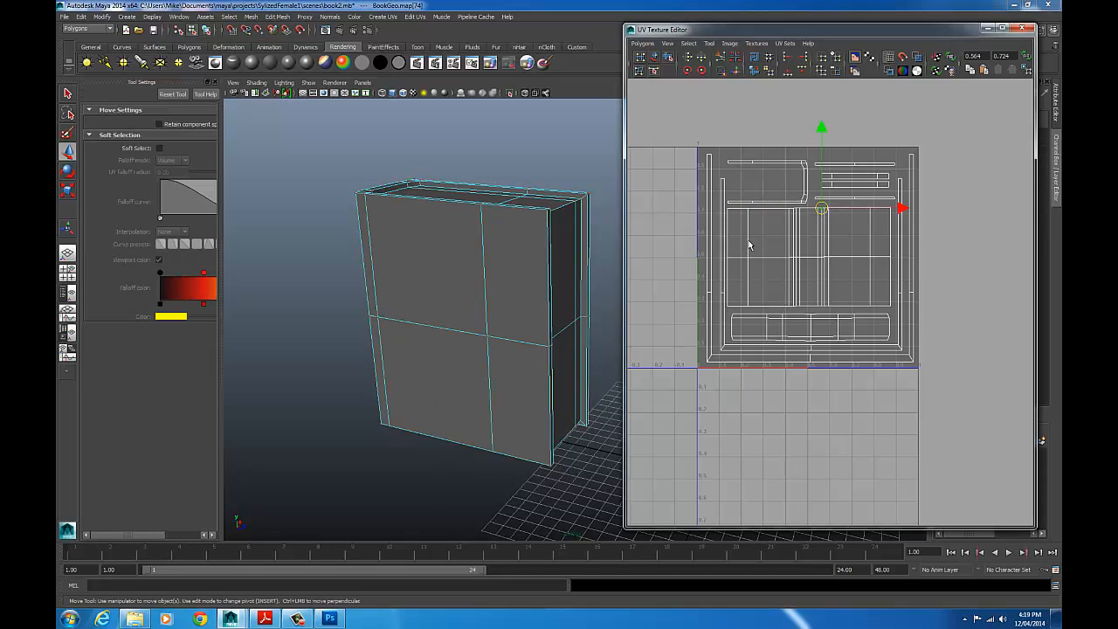
pyautogui.click(687, 43)
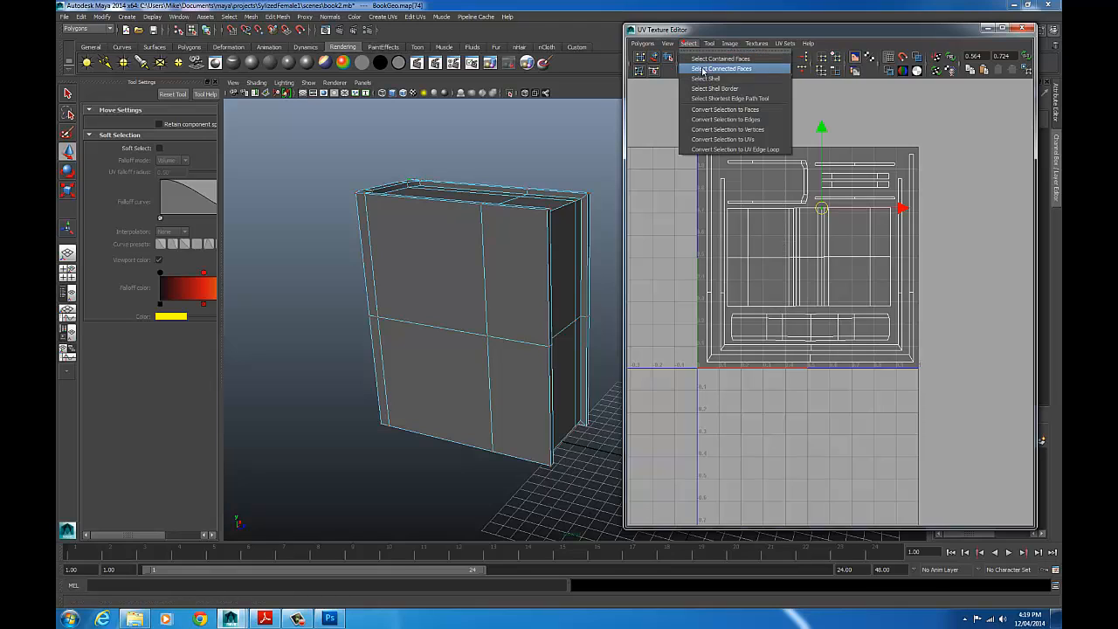
pyautogui.click(702, 73)
pyautogui.click(688, 57)
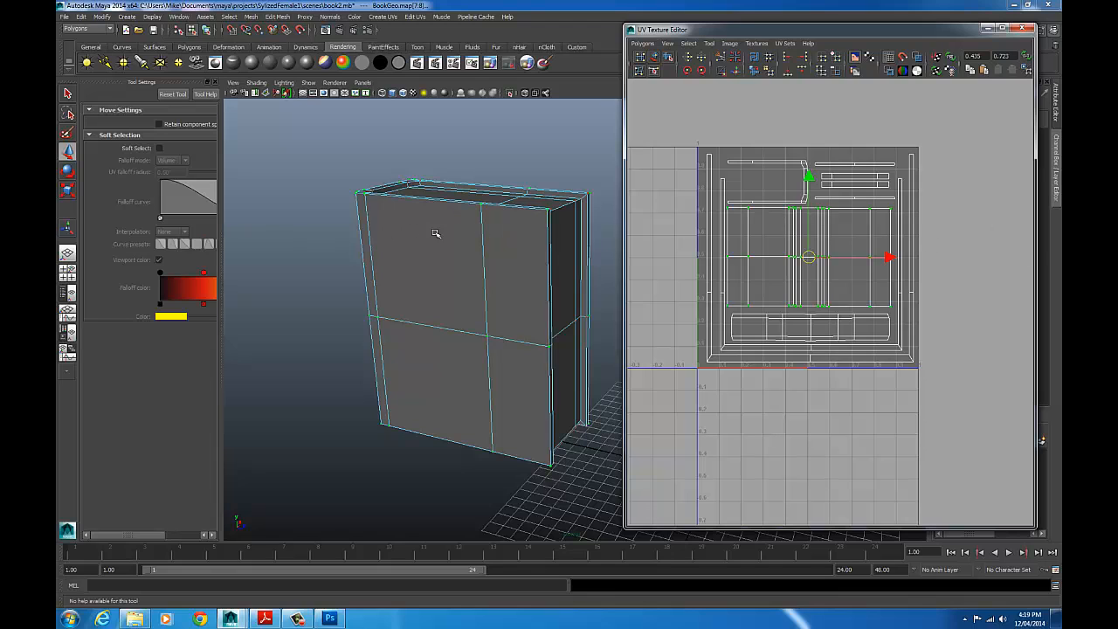
# - Select the two large upper cover faces one at a time to check where each lies in the flipped layout
pyautogui.moveTo(472, 256); pyautogui.dragTo(474, 261, button='right')
pyautogui.click(514, 266)
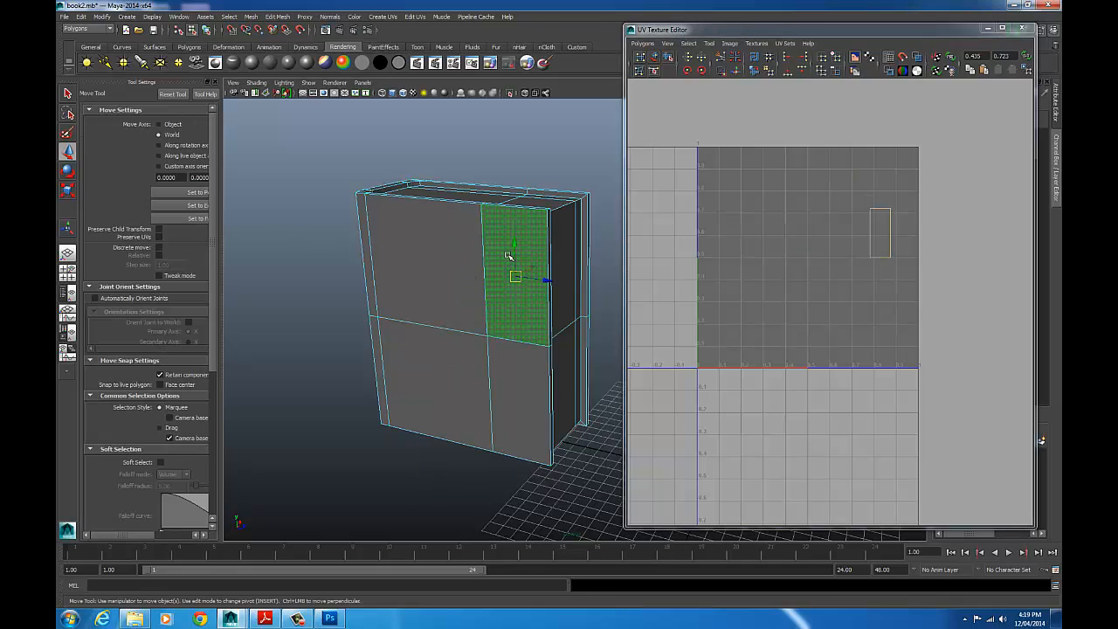
pyautogui.click(454, 250)
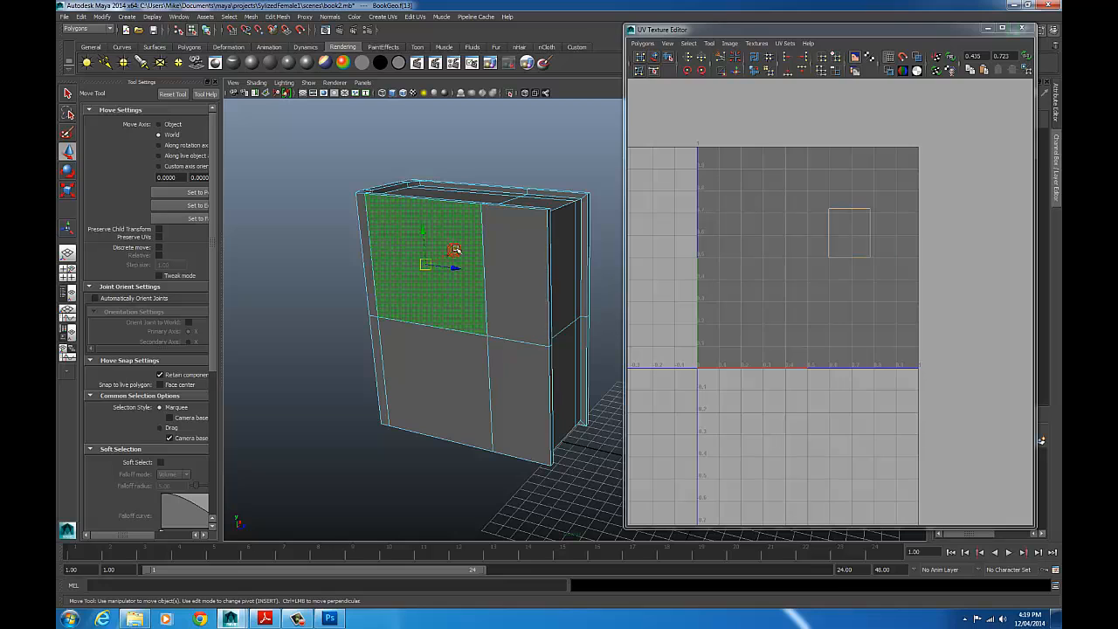
pyautogui.click(814, 217)
# - Return the book to object mode and close the UV Texture Editor
pyautogui.moveTo(520, 244); pyautogui.dragTo(531, 228, button='right')
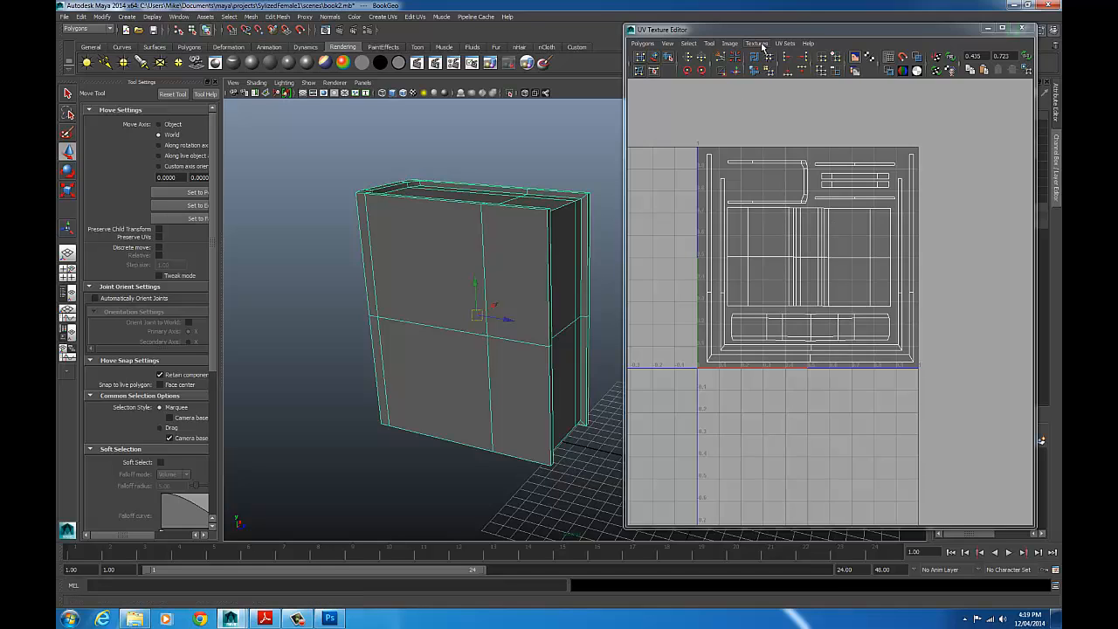
pyautogui.moveTo(774, 36); pyautogui.dragTo(586, 47)
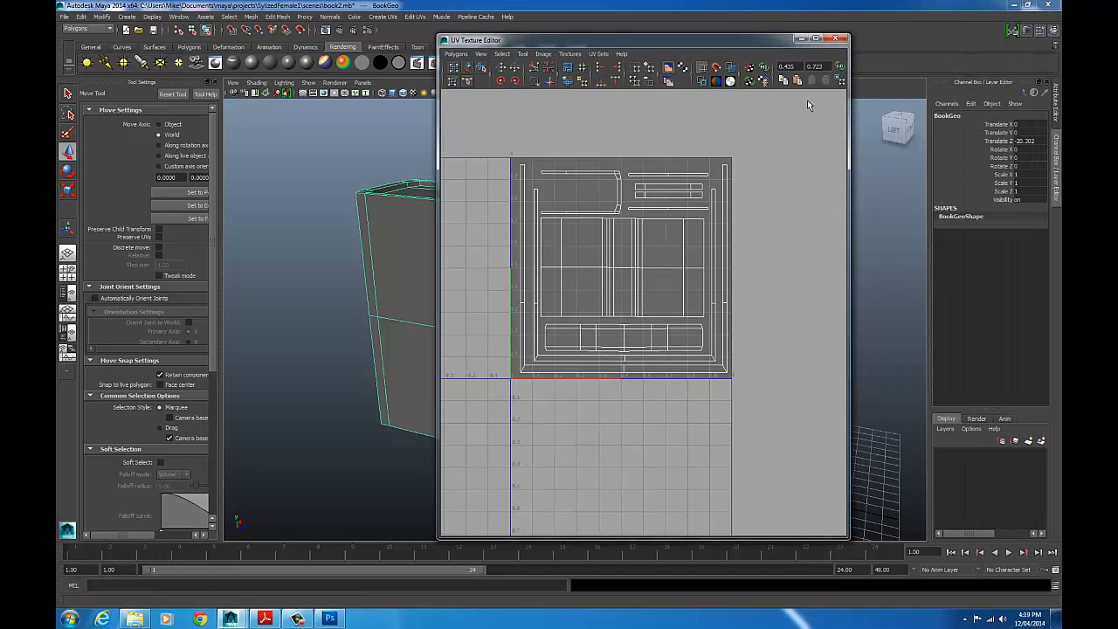
pyautogui.click(835, 39)
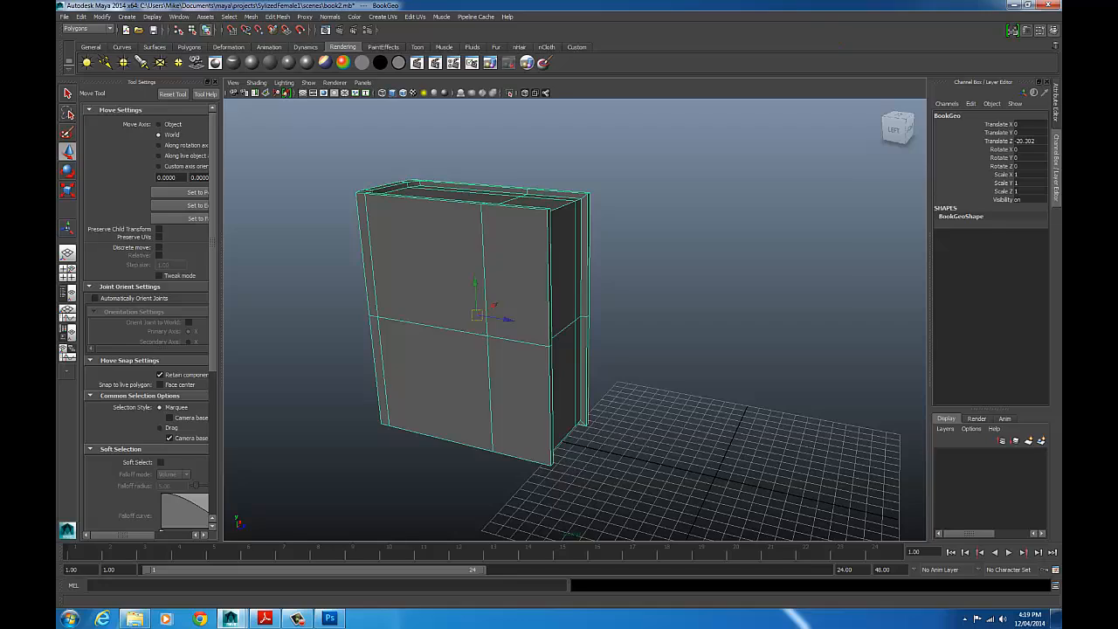